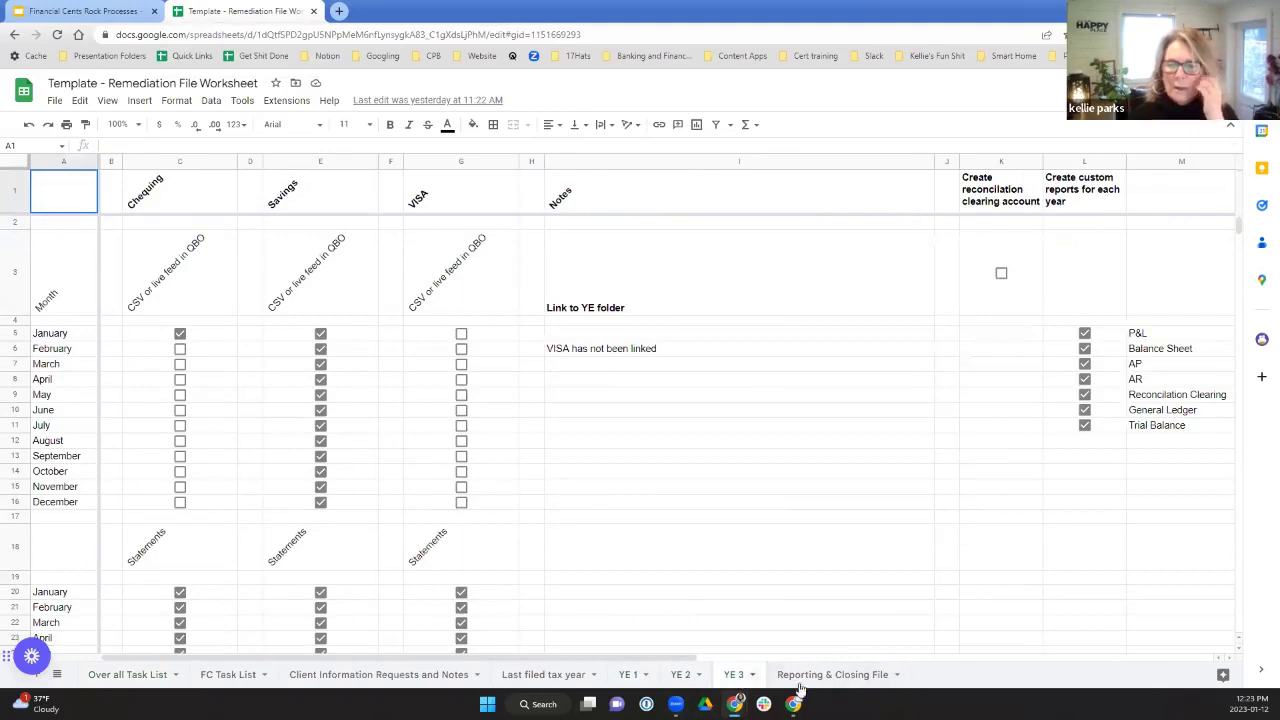
Copy the task entries in cells A3 to A43 of the FC Task List sheet.
left_click(140, 680)
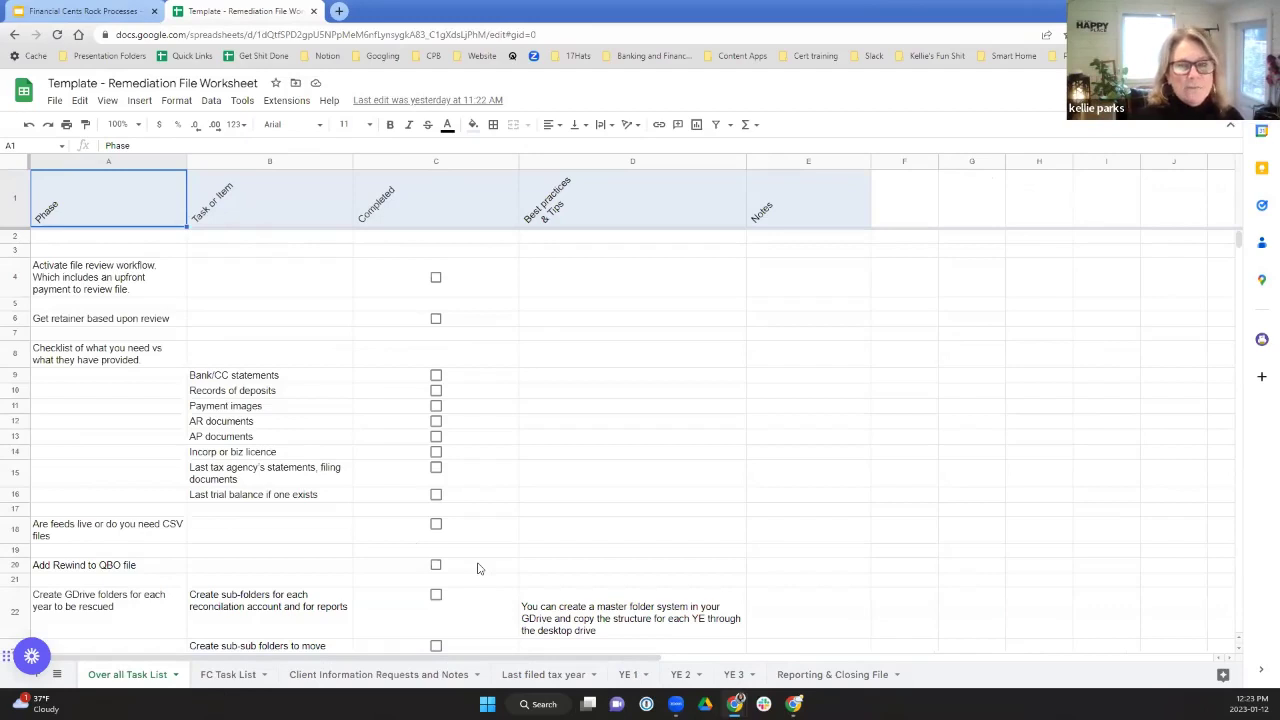
left_click(226, 675)
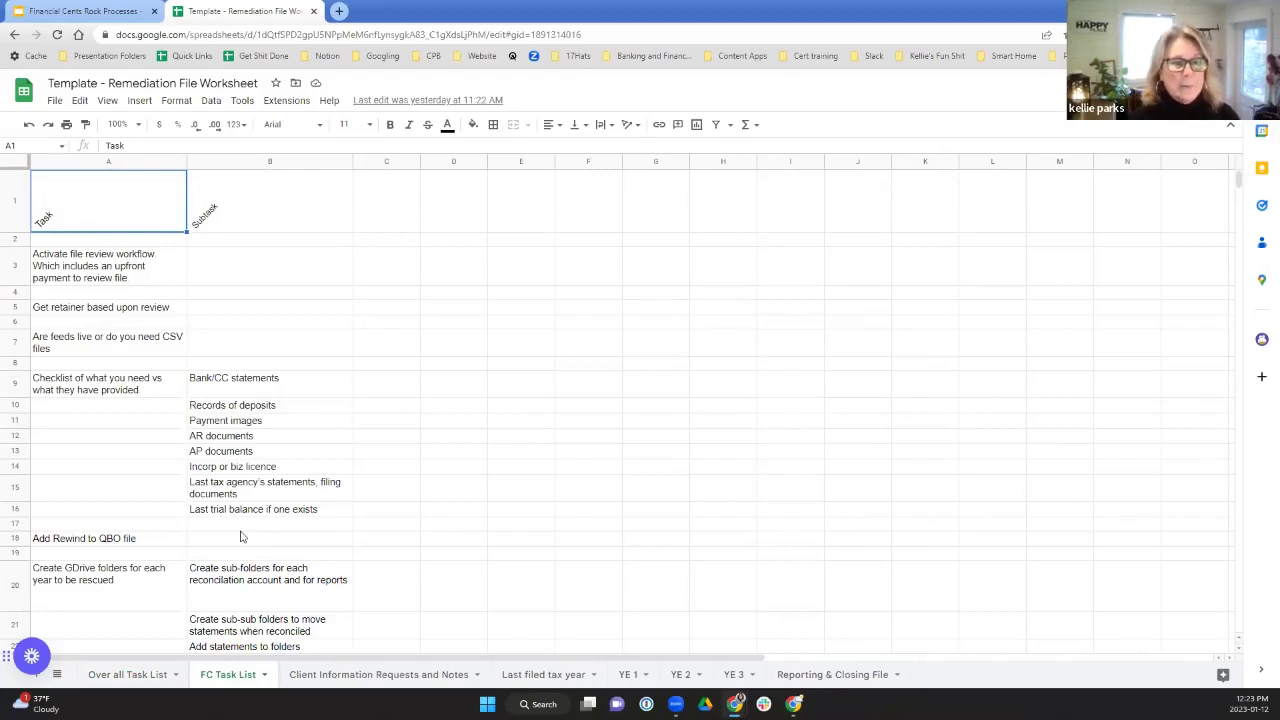
left_click_drag(122, 266, 126, 489)
scroll(121, 450, "down", 5)
scroll(106, 543, "down", 1)
scroll(110, 543, "down", 2)
scroll(109, 543, "down", 2)
right_click(126, 490)
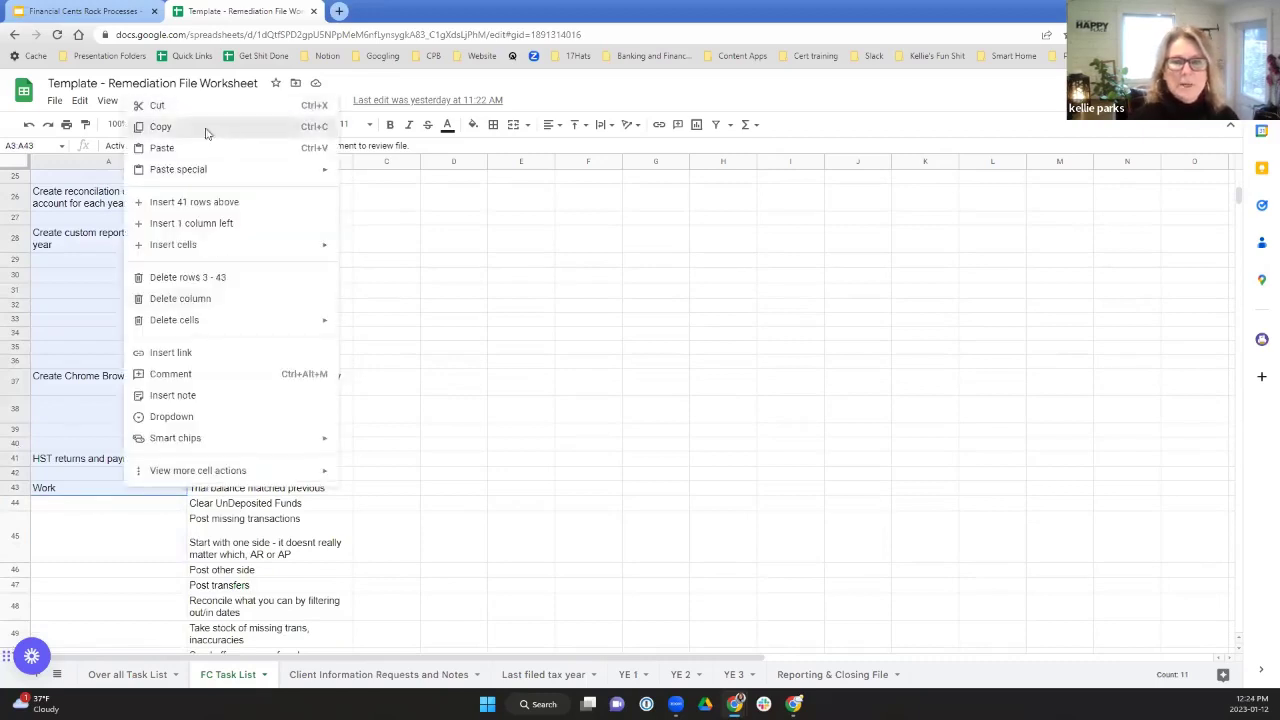
left_click(206, 130)
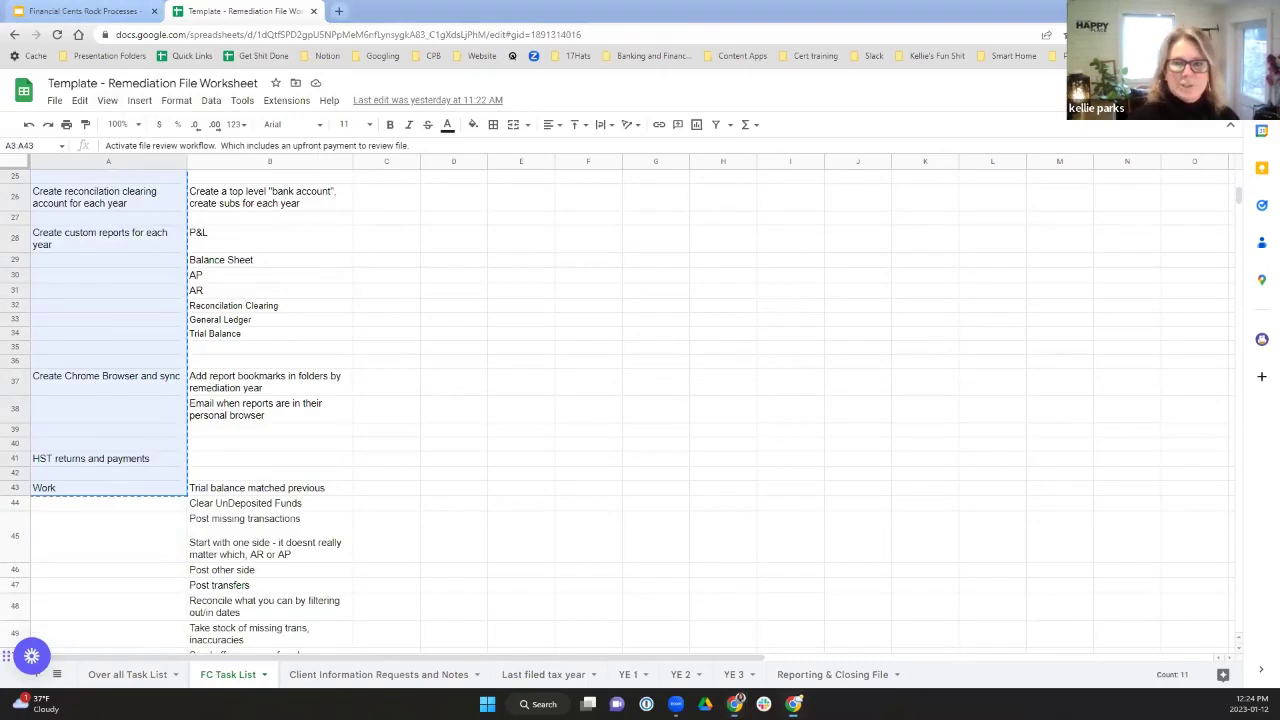
Switch to Financial Cents and paste the copied list as new tasks in the Test - QBO File Remediation project.
key("alt+Tab")
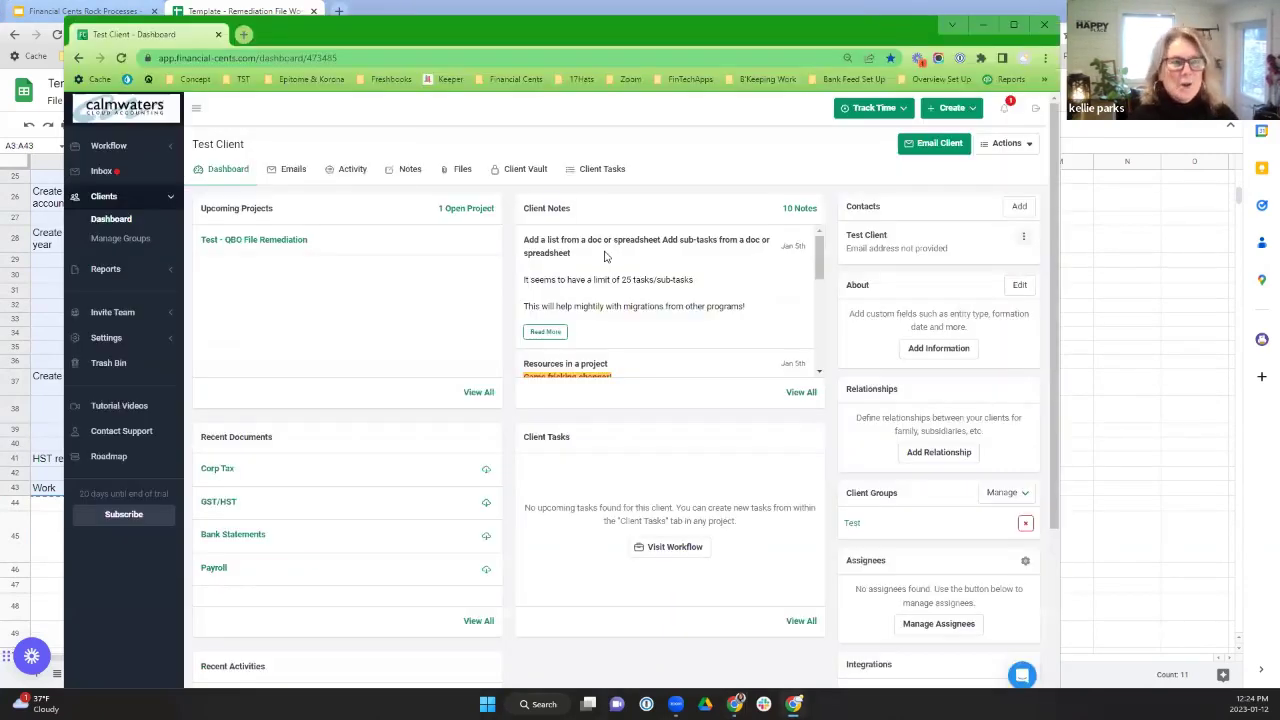
left_click(259, 241)
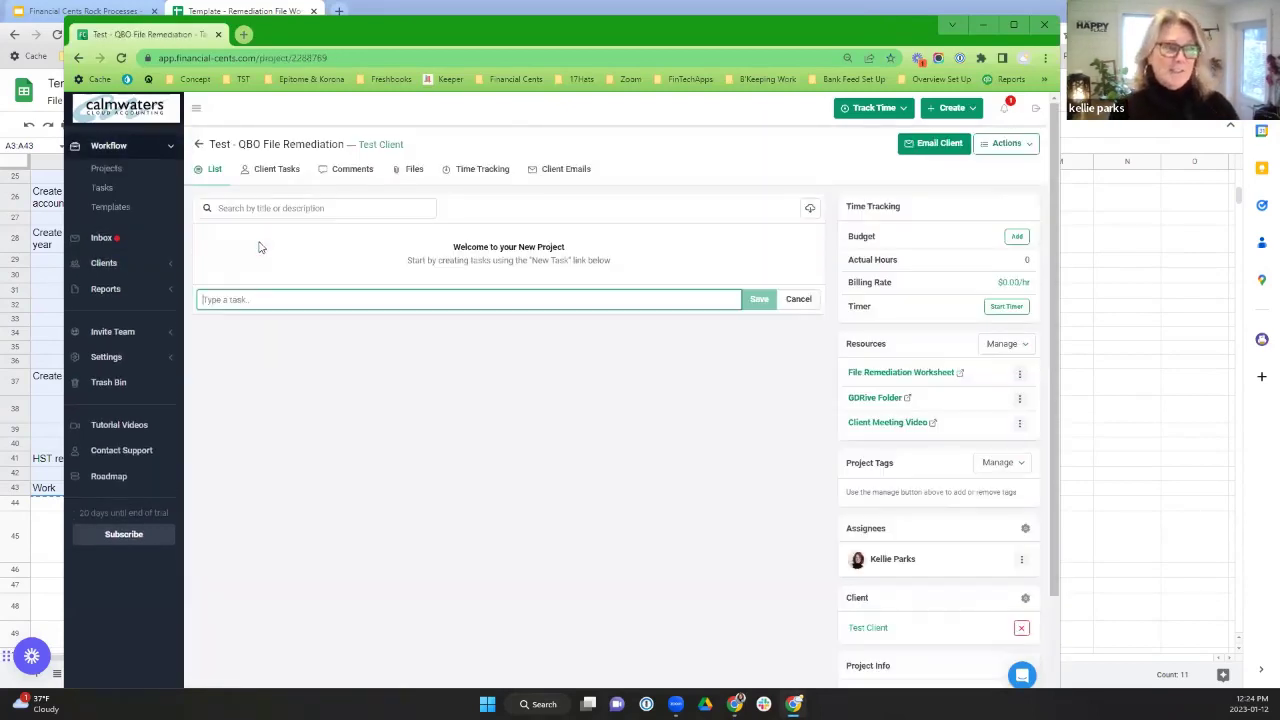
right_click(251, 299)
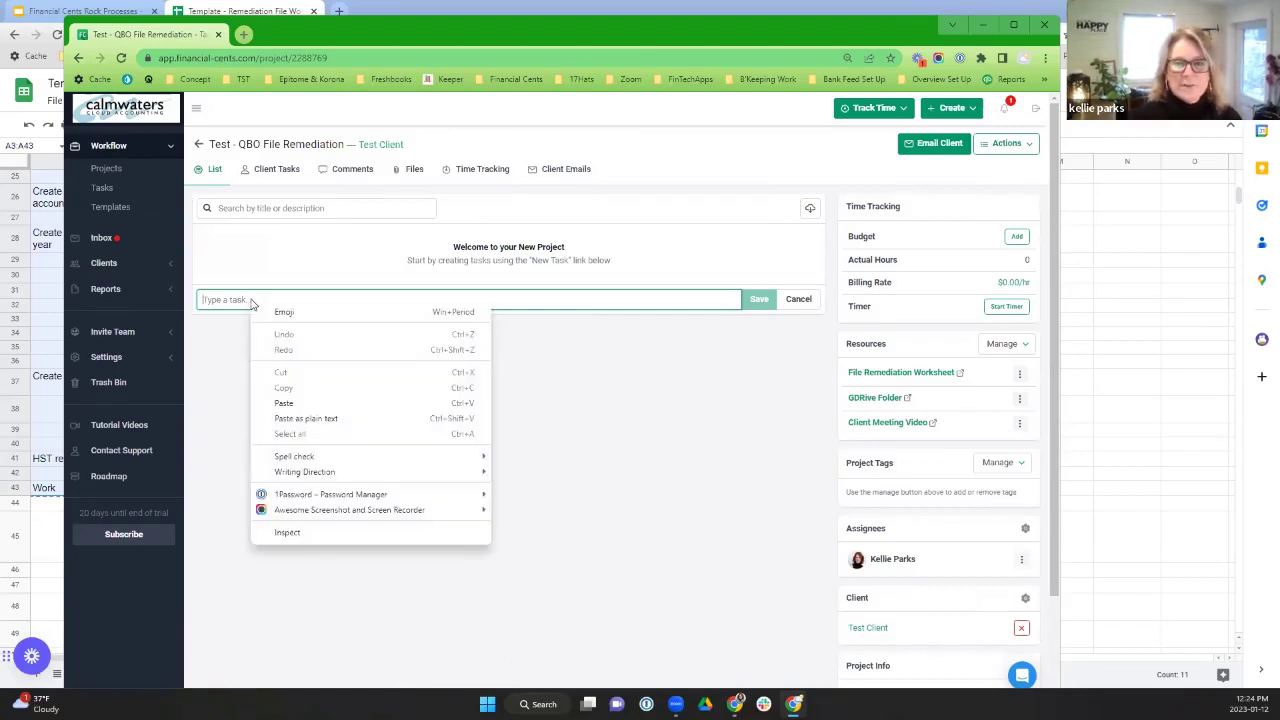
left_click(291, 403)
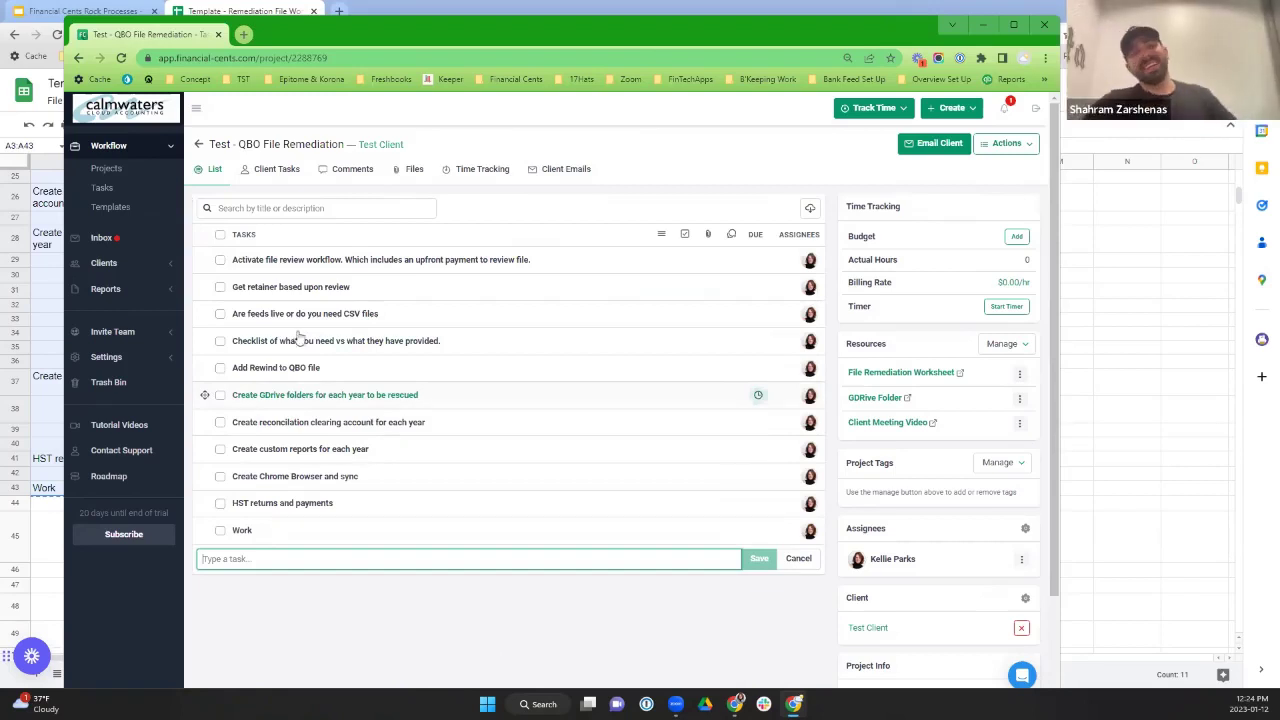
Return to the Google Sheets worksheet and copy the checklist subtasks in B9:B16, from Bank/CC statements to Last trial balance if one exists.
left_click(330, 262)
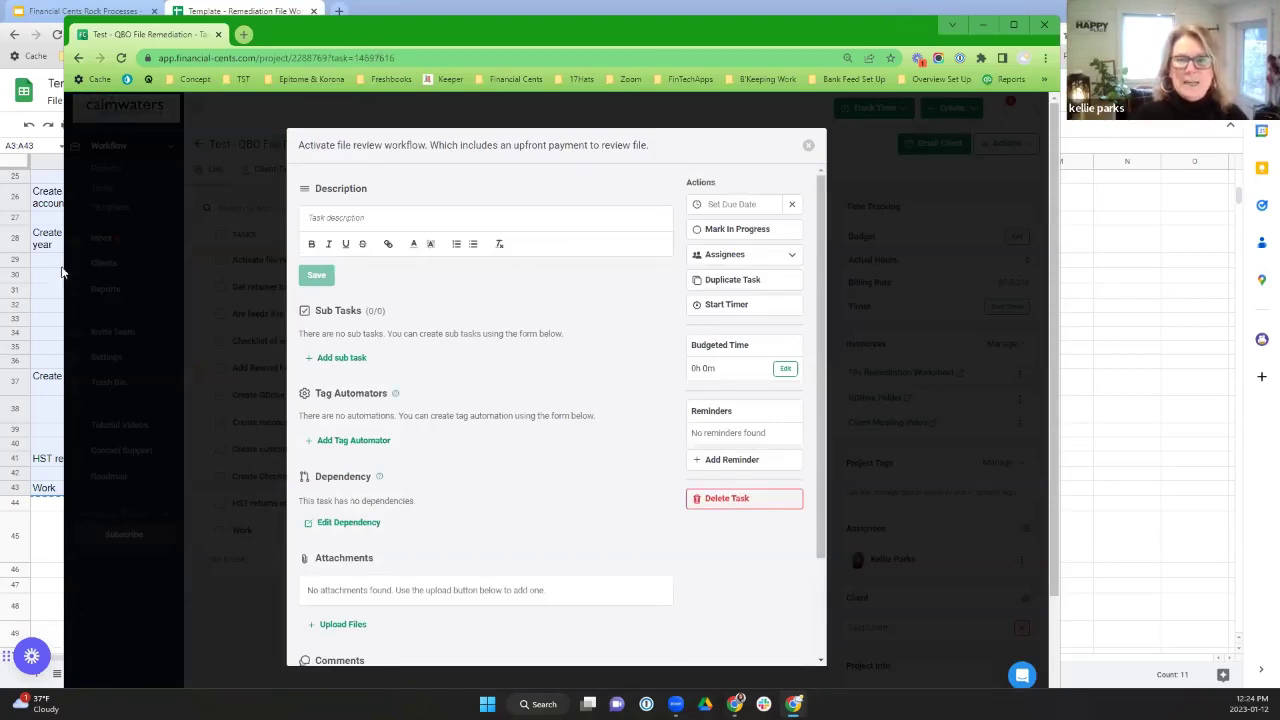
left_click(245, 10)
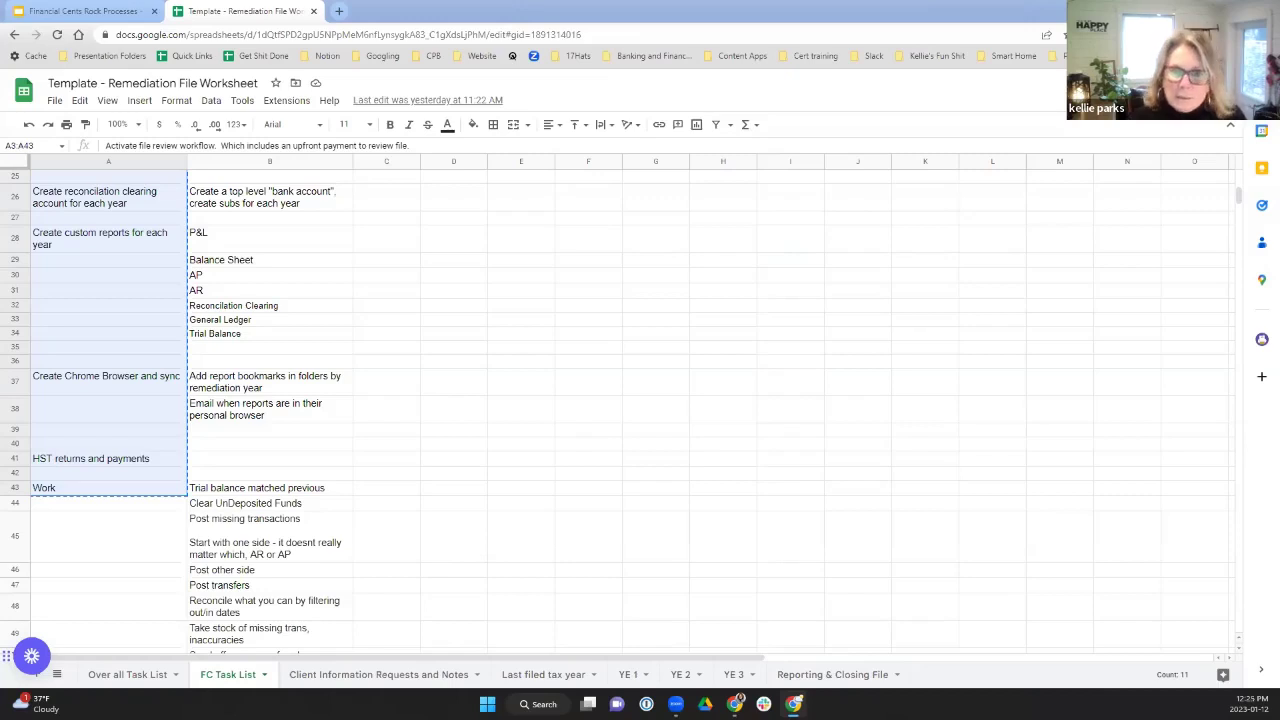
scroll(247, 250, "up", 5)
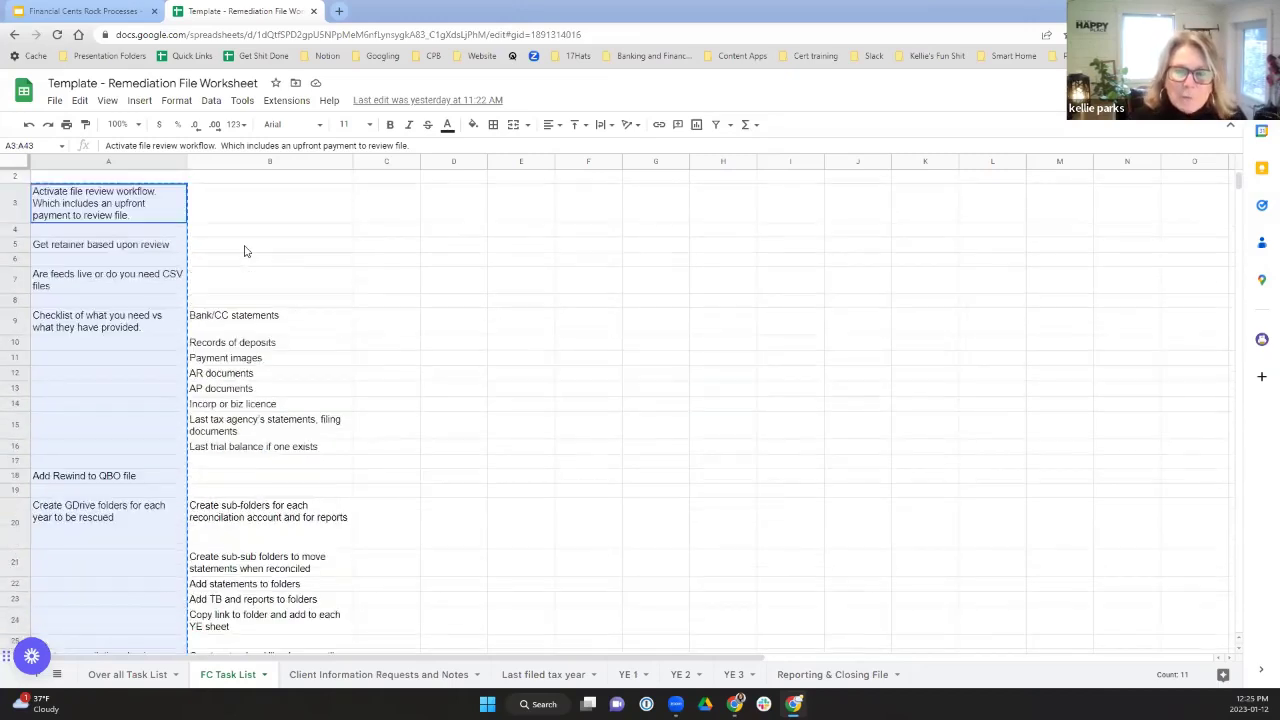
scroll(250, 330, "up", 1)
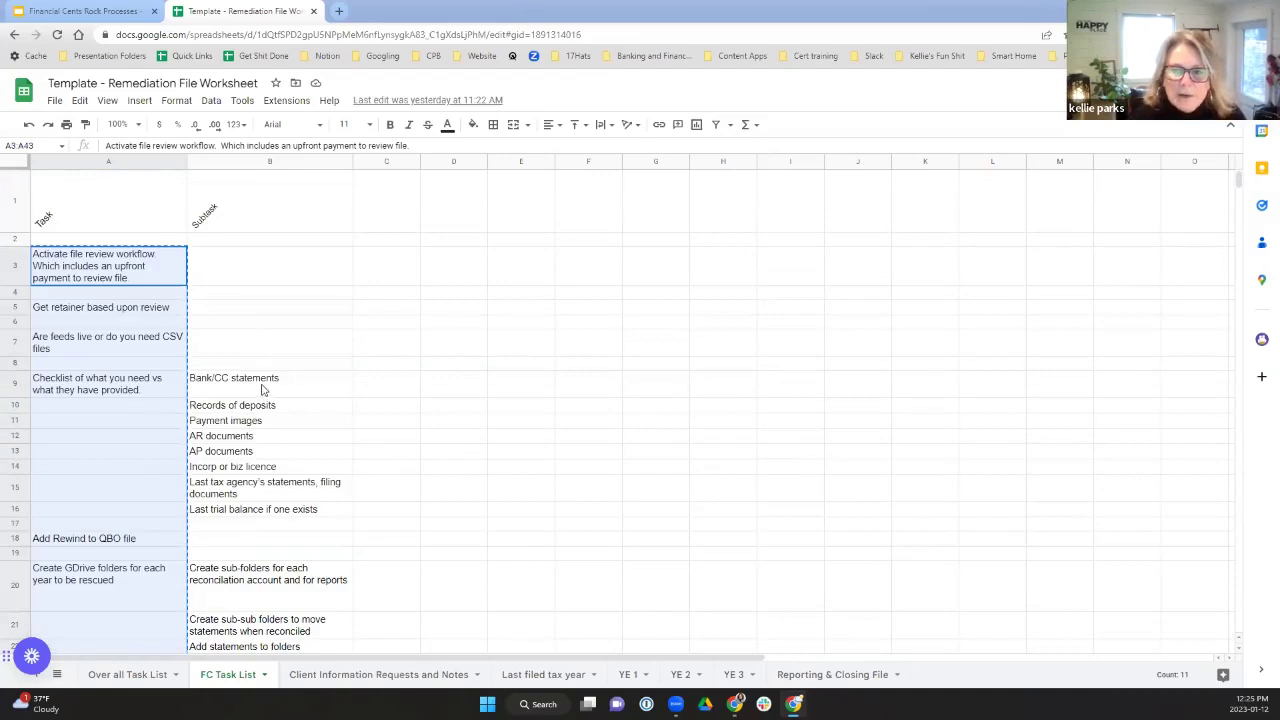
left_click_drag(264, 387, 262, 514)
key("ctrl+c")
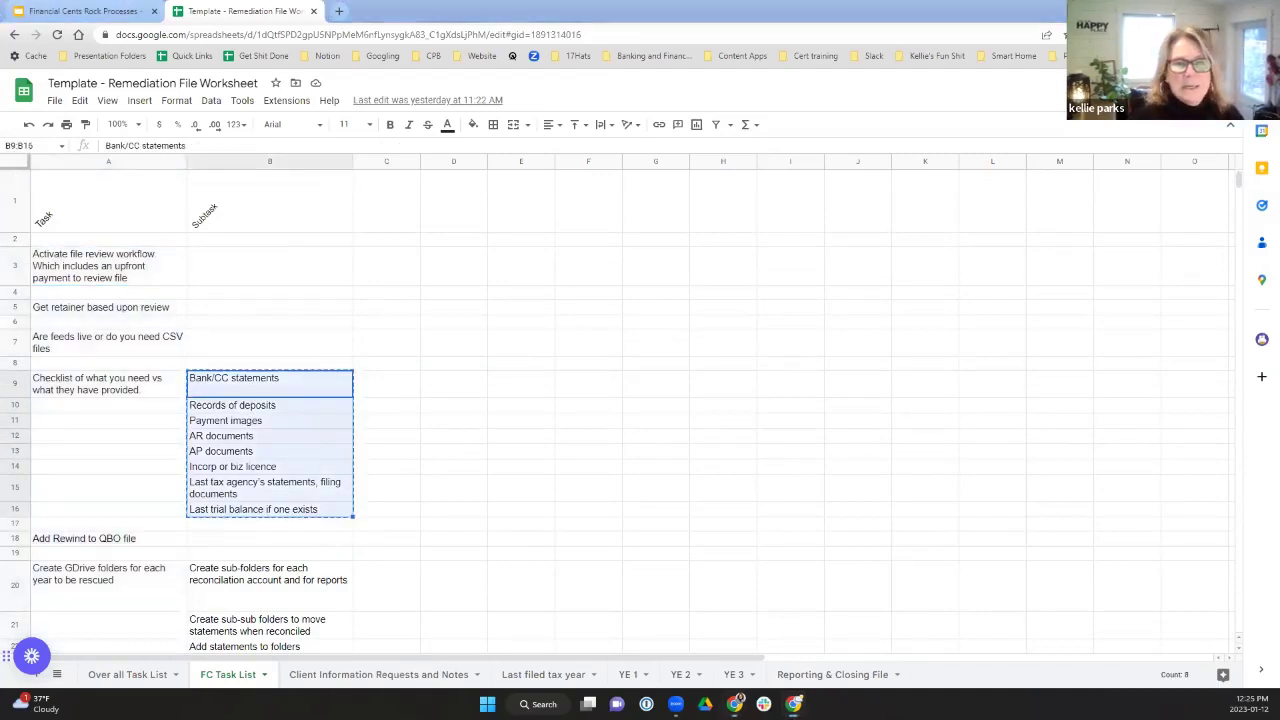
Back in Financial Cents, paste the copied list as sub tasks of the task "Checklist of what you need vs what they have provided".
key("alt+Tab")
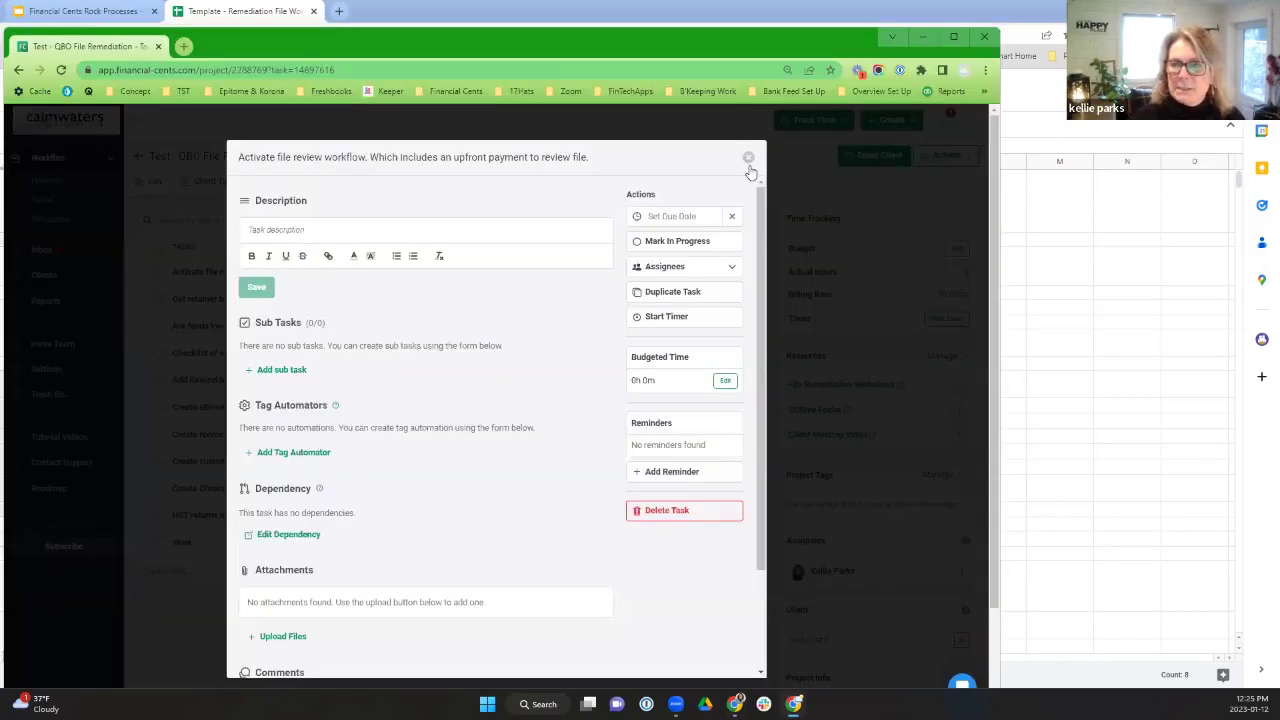
left_click(748, 158)
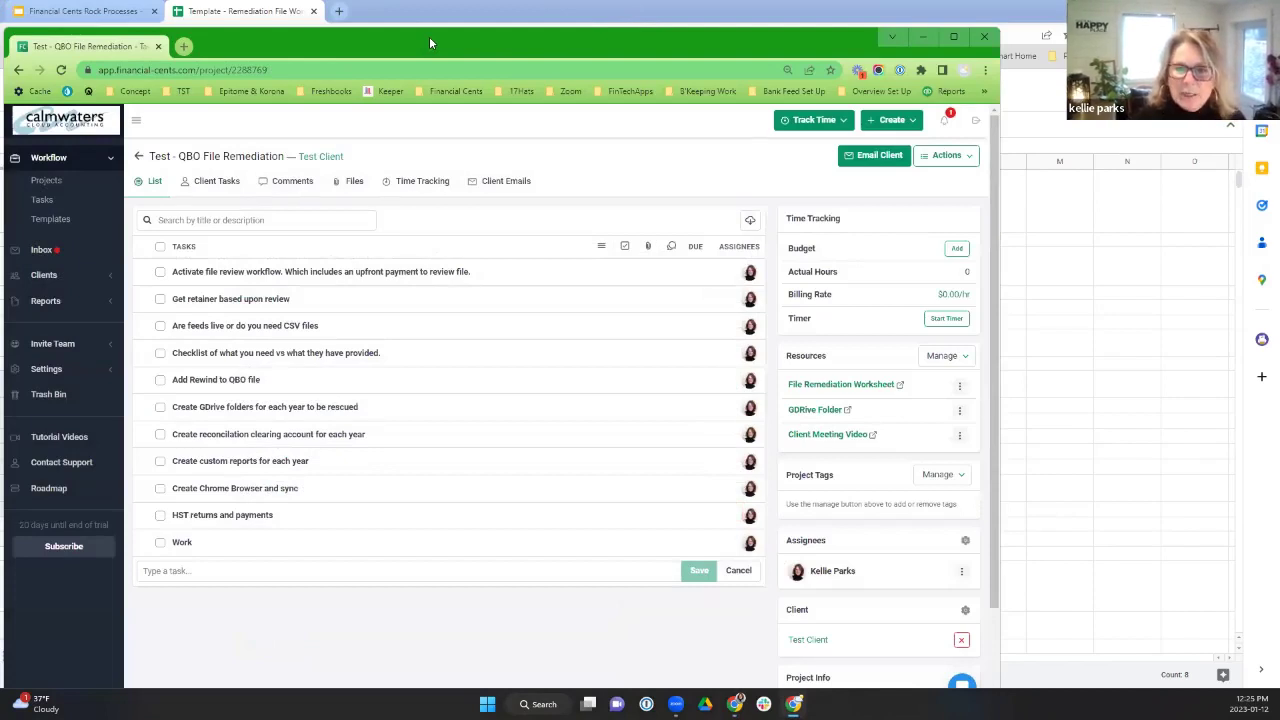
left_click_drag(429, 36, 483, 53)
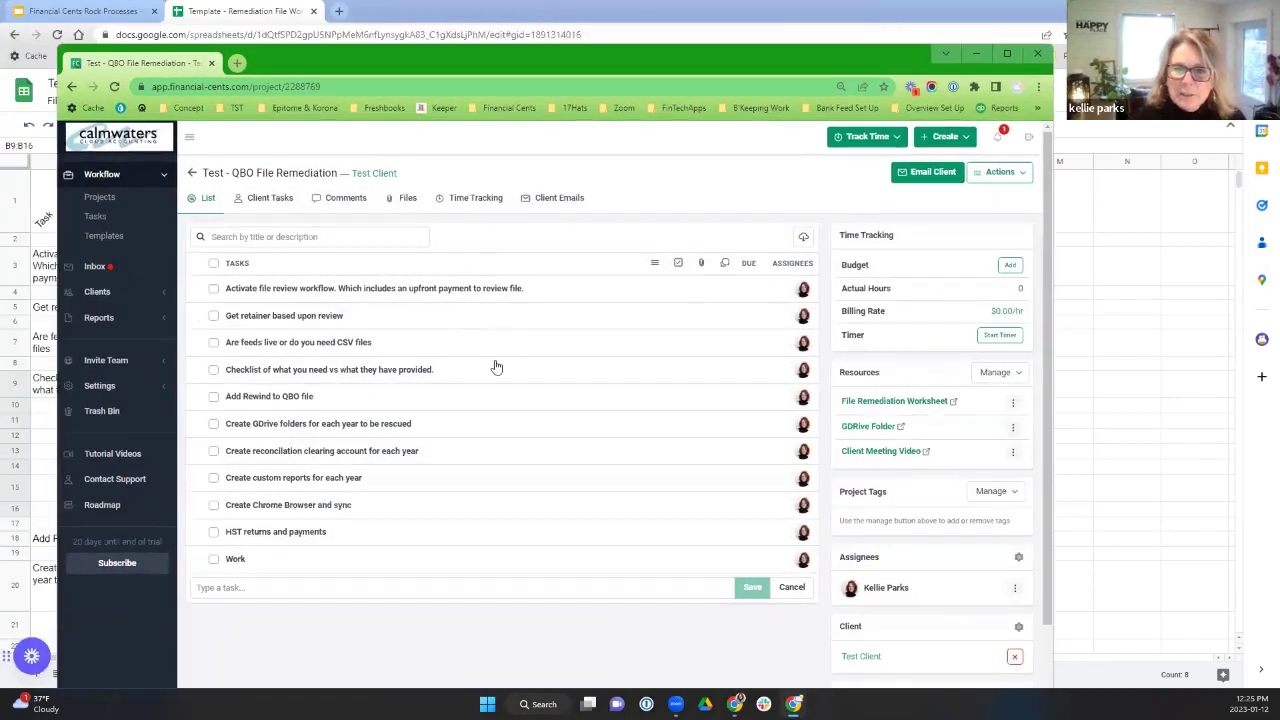
left_click(362, 371)
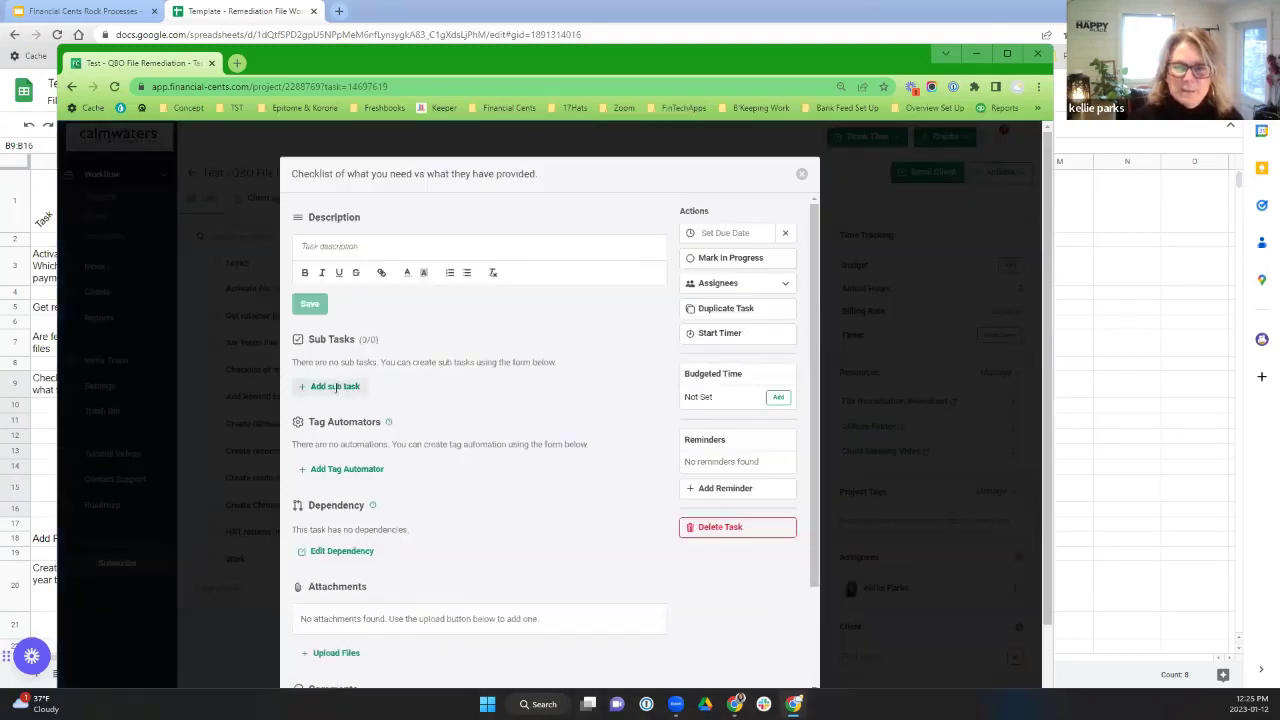
left_click(334, 388)
key("ctrl+v")
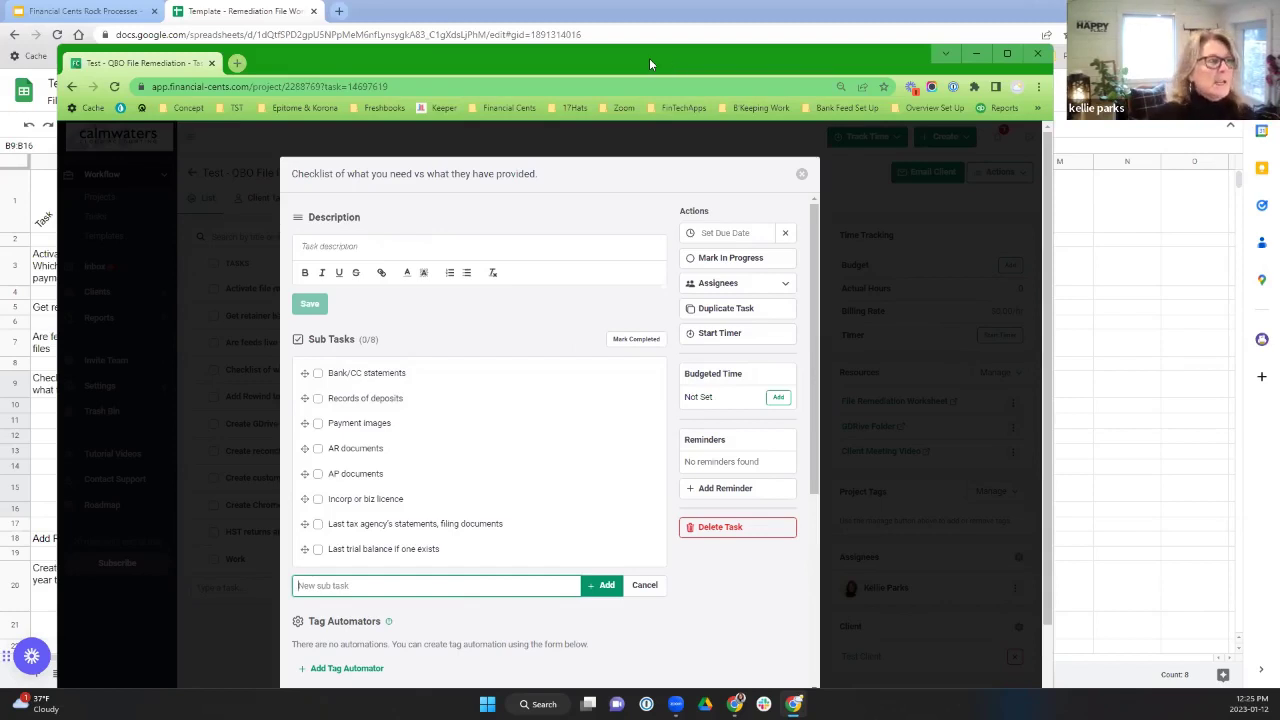
Close the remediation worksheet and advance the Google Slides presentation to the Project resources slide.
key("alt+Tab")
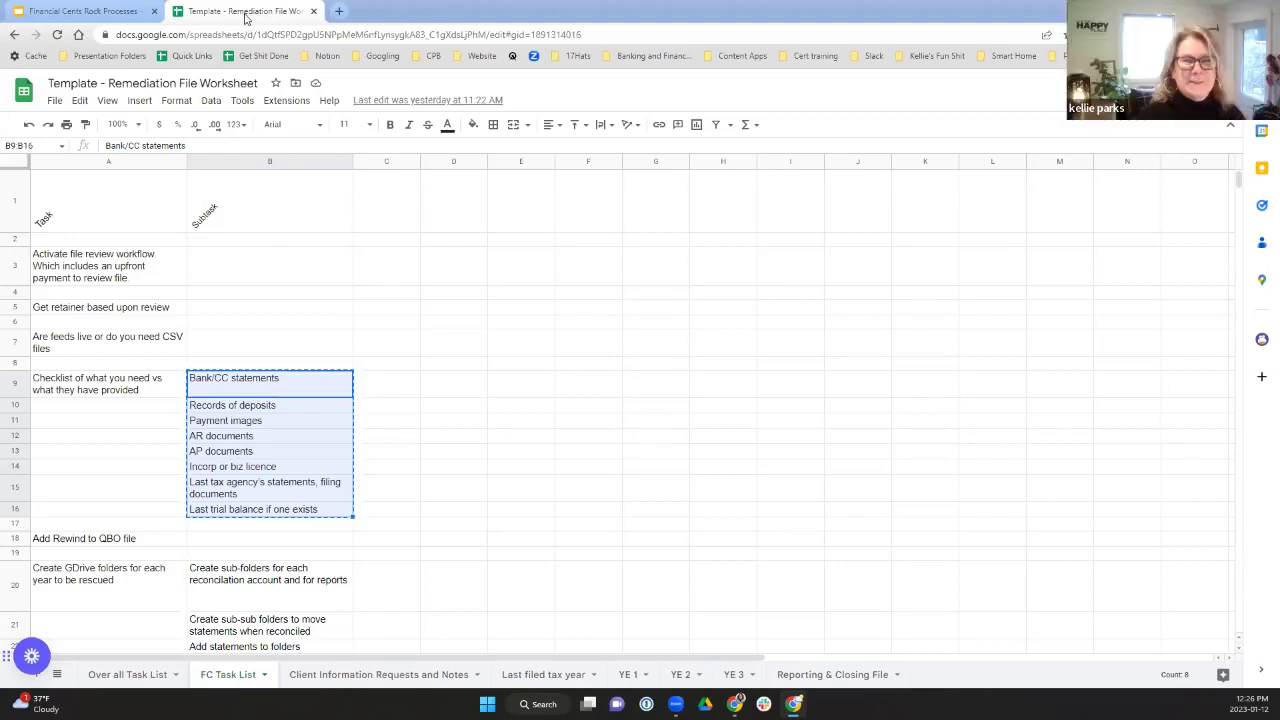
key("ctrl+w")
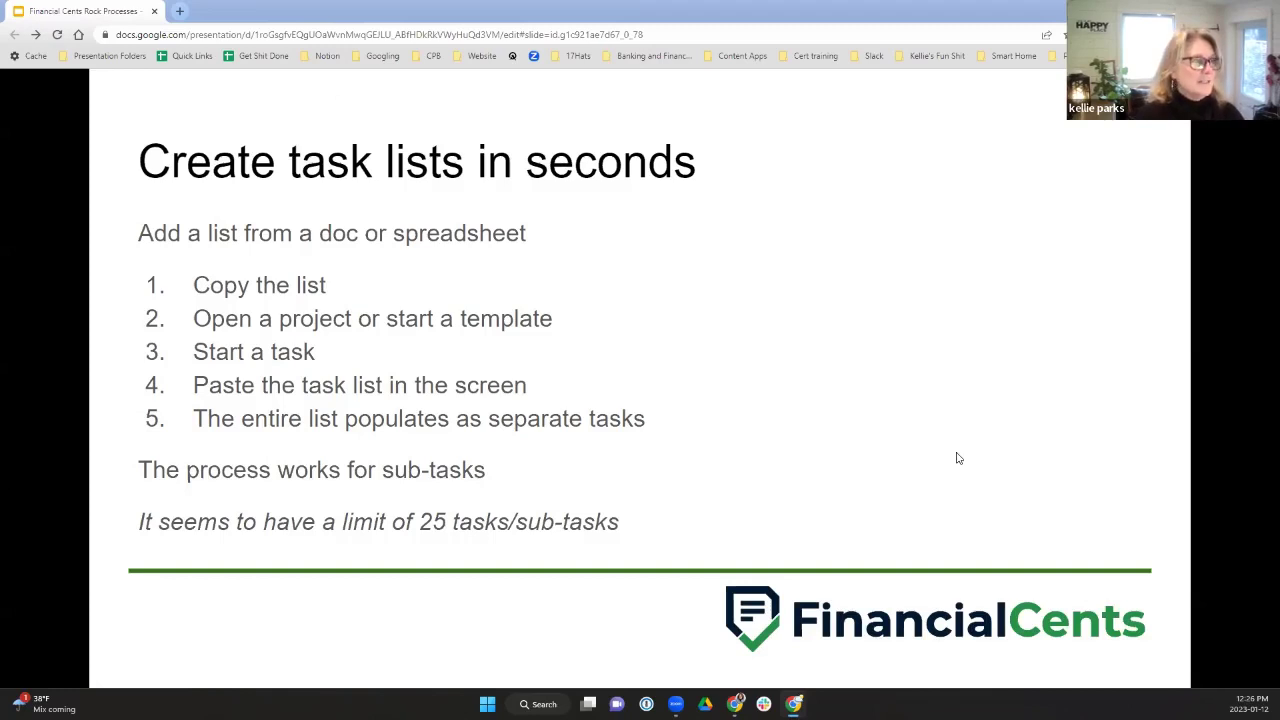
key("Right")
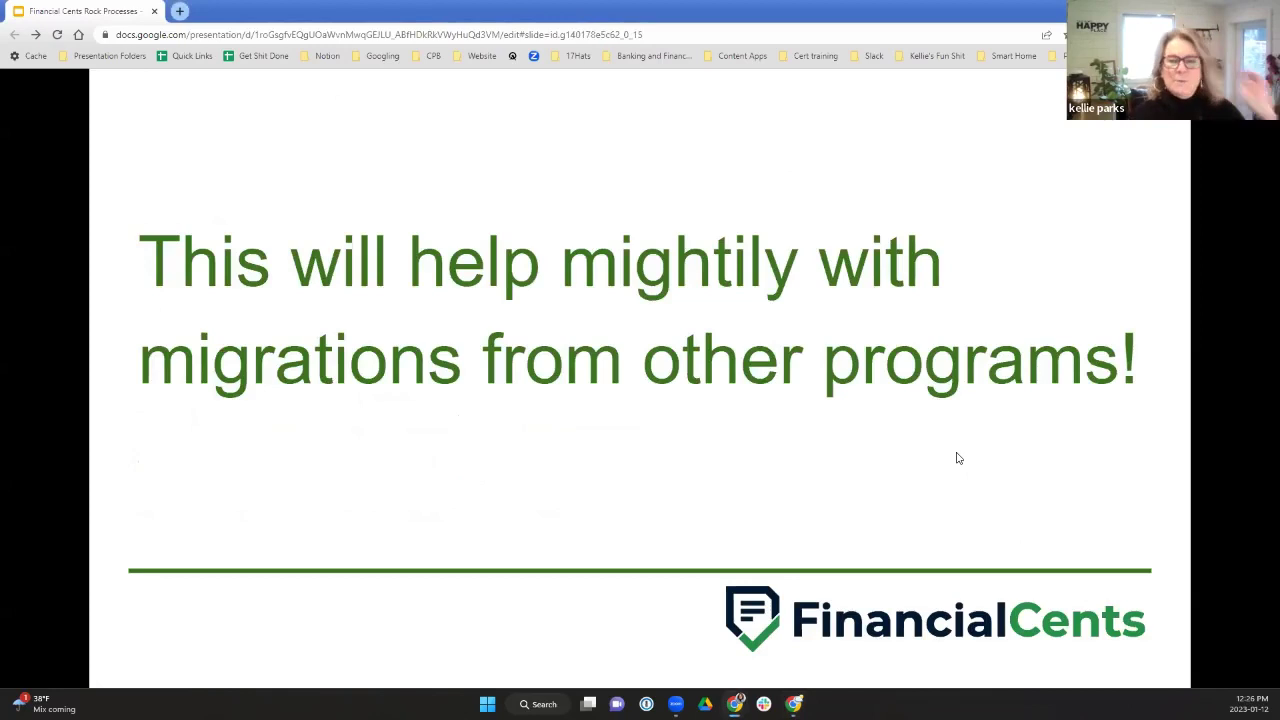
key("Right")
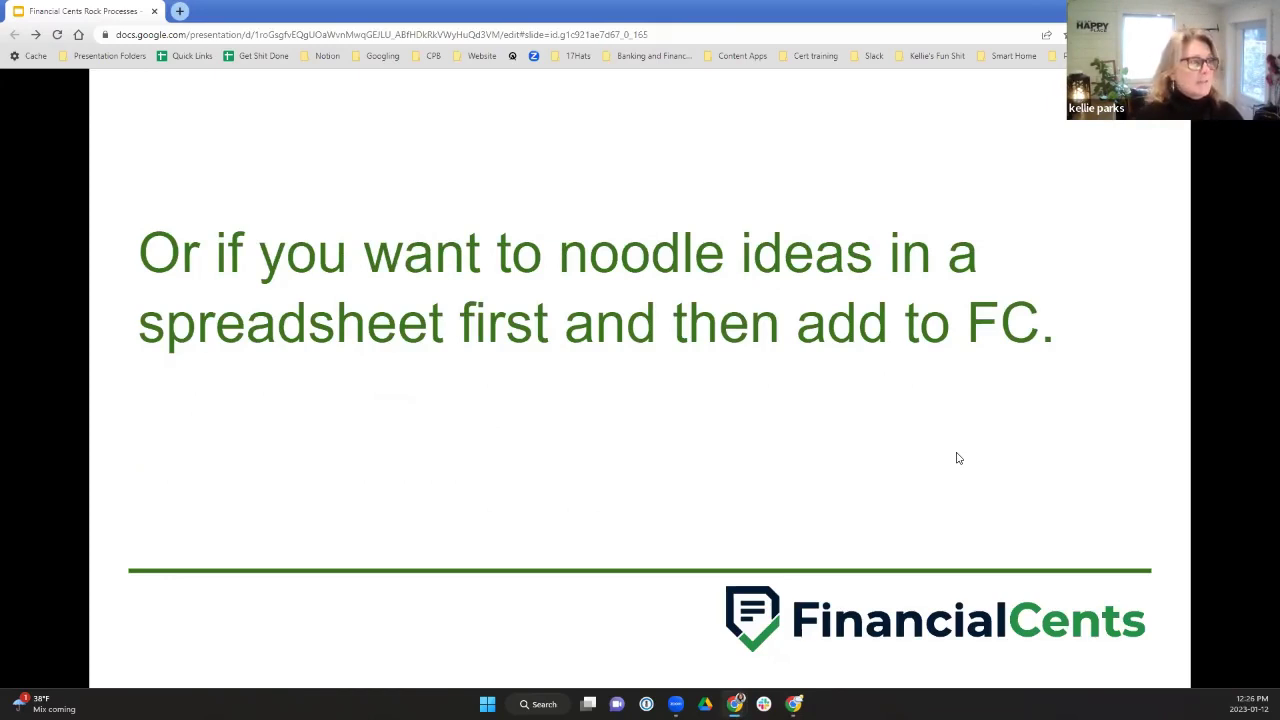
key("Right")
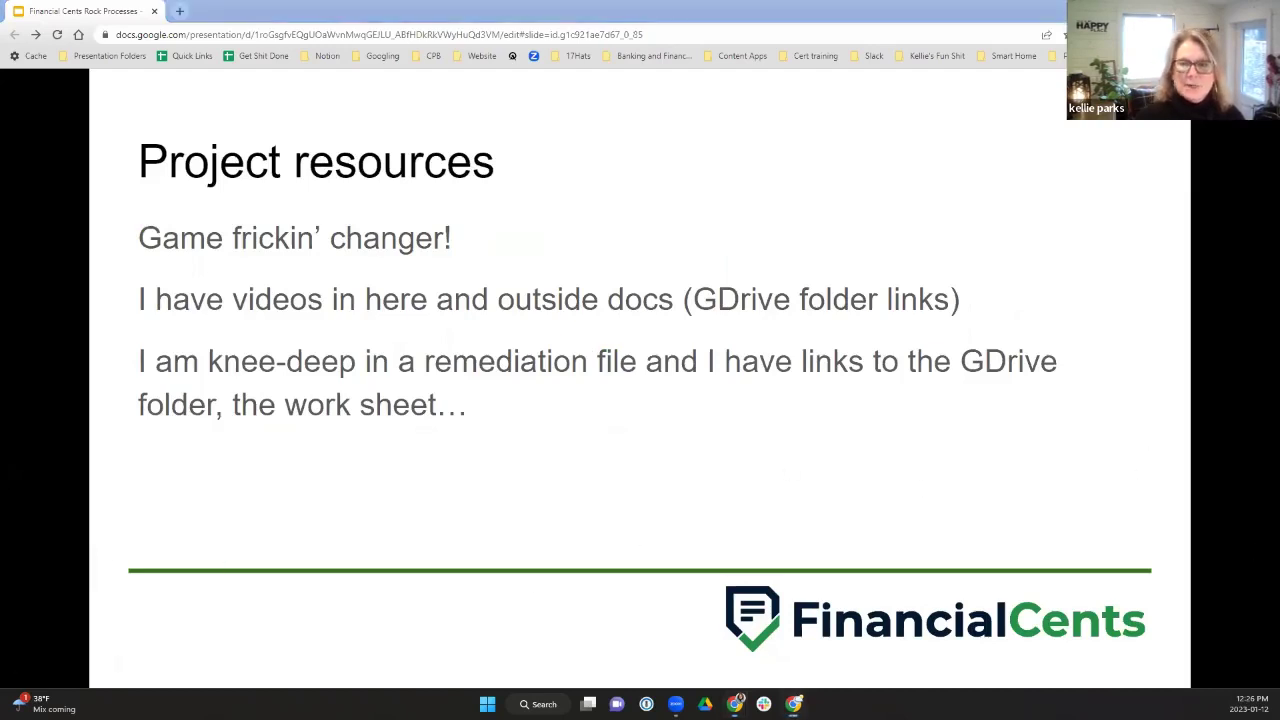
Switch to Financial Cents and view the details of the "Activate file review workflow" task.
key("alt+Tab")
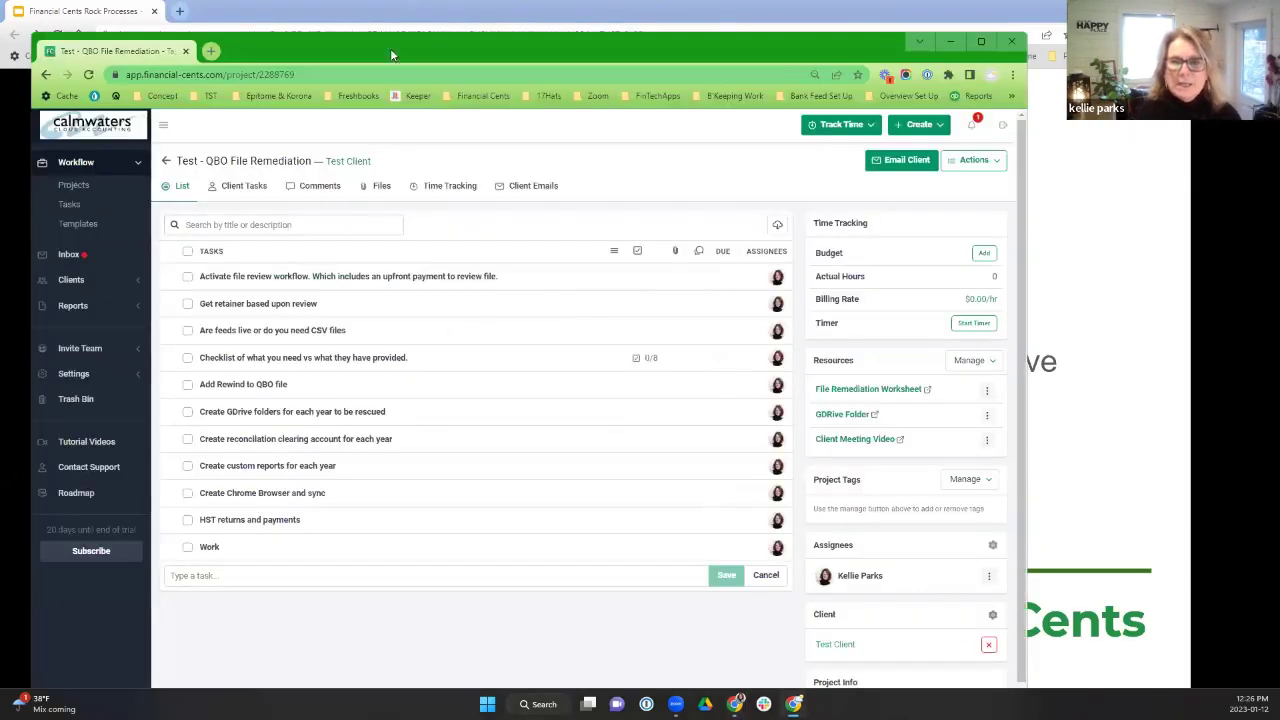
left_click_drag(382, 52, 388, 39)
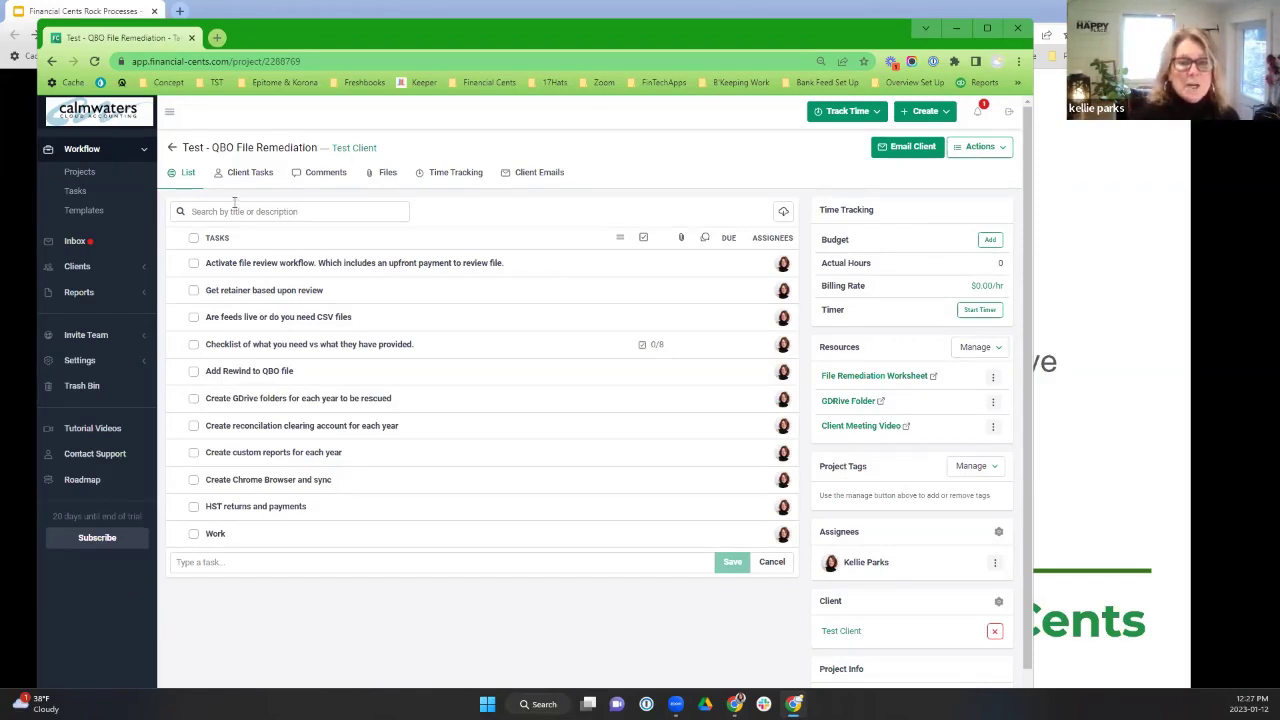
left_click(250, 264)
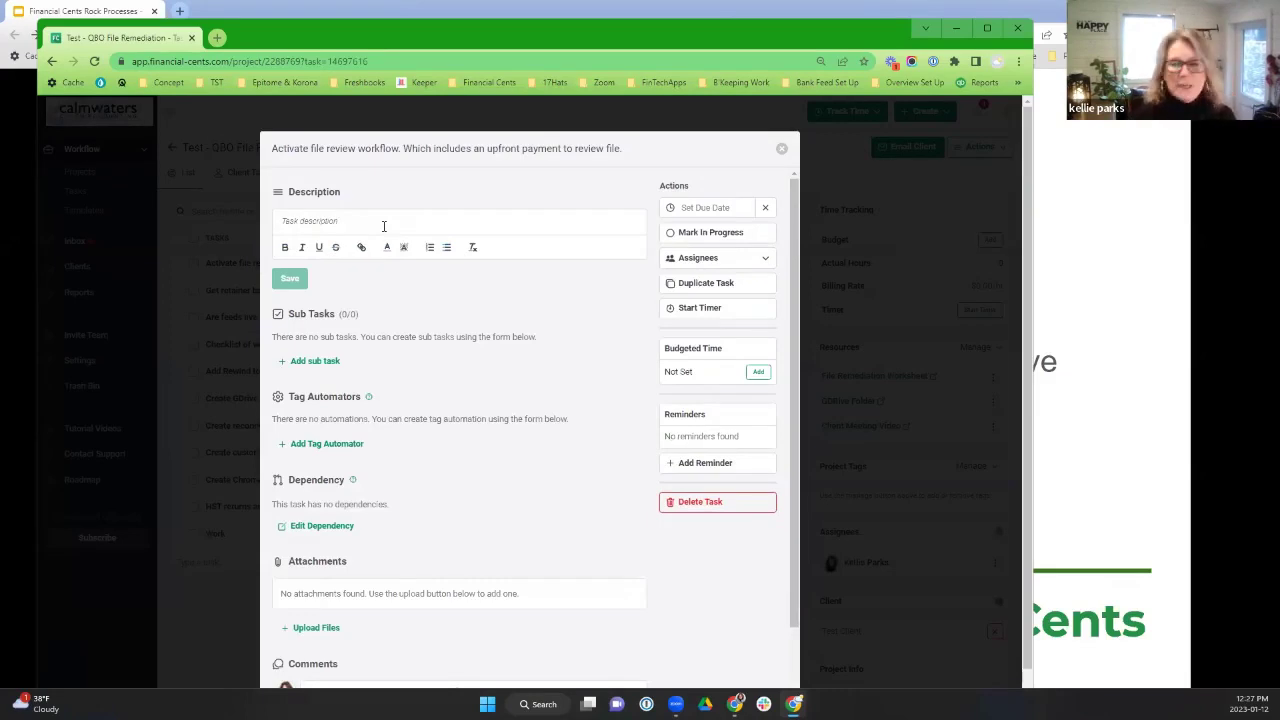
left_click(783, 152)
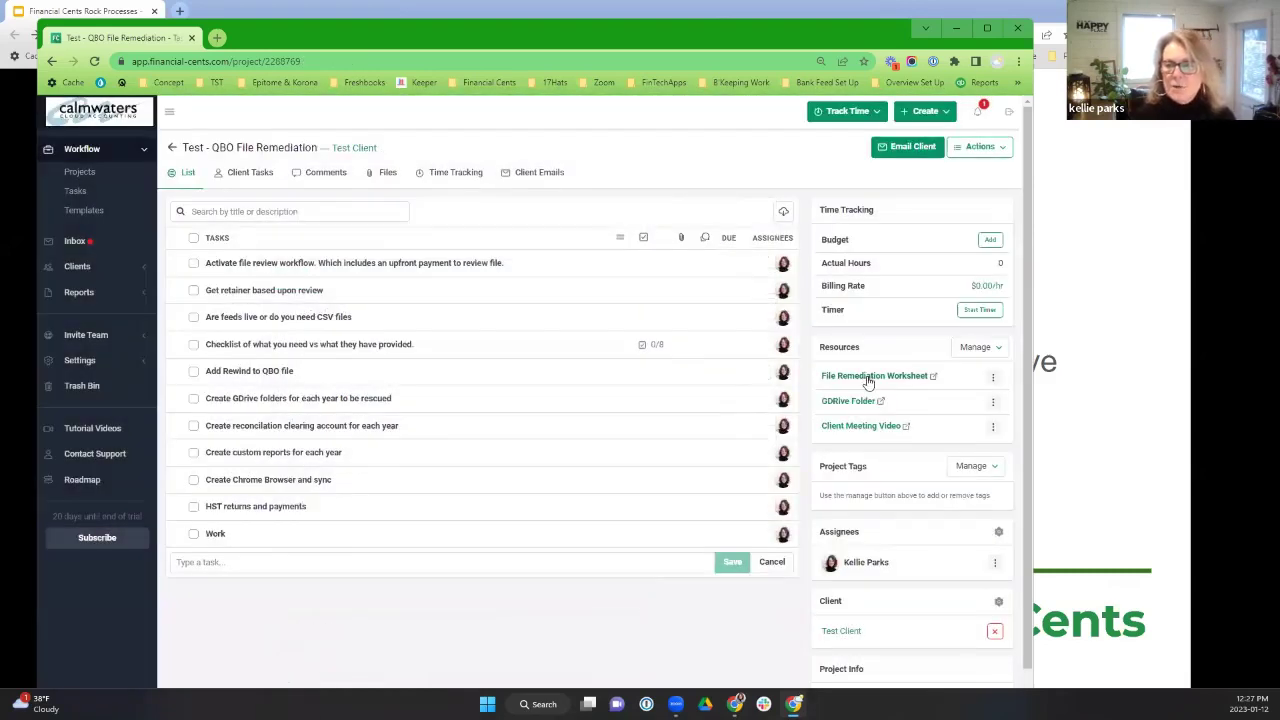
View the project's File Remediation Worksheet and Client Meeting Video resources, closing the video page when done.
left_click(868, 377)
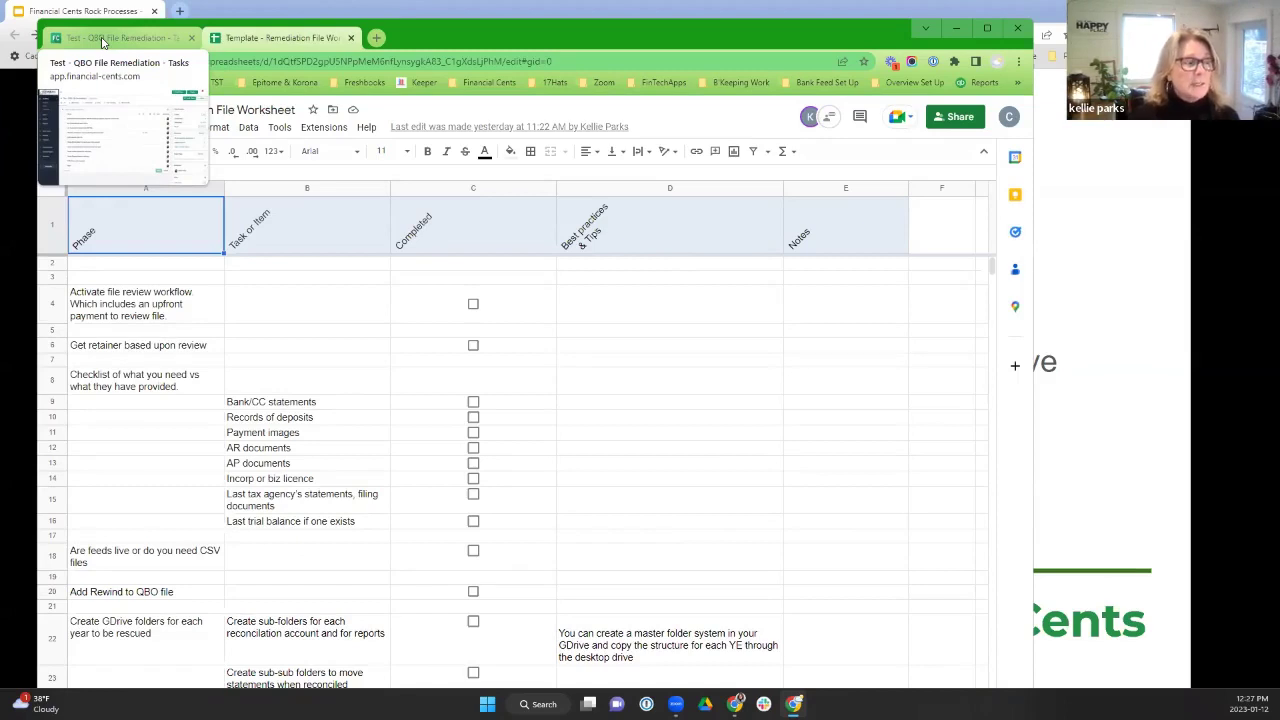
left_click(102, 42)
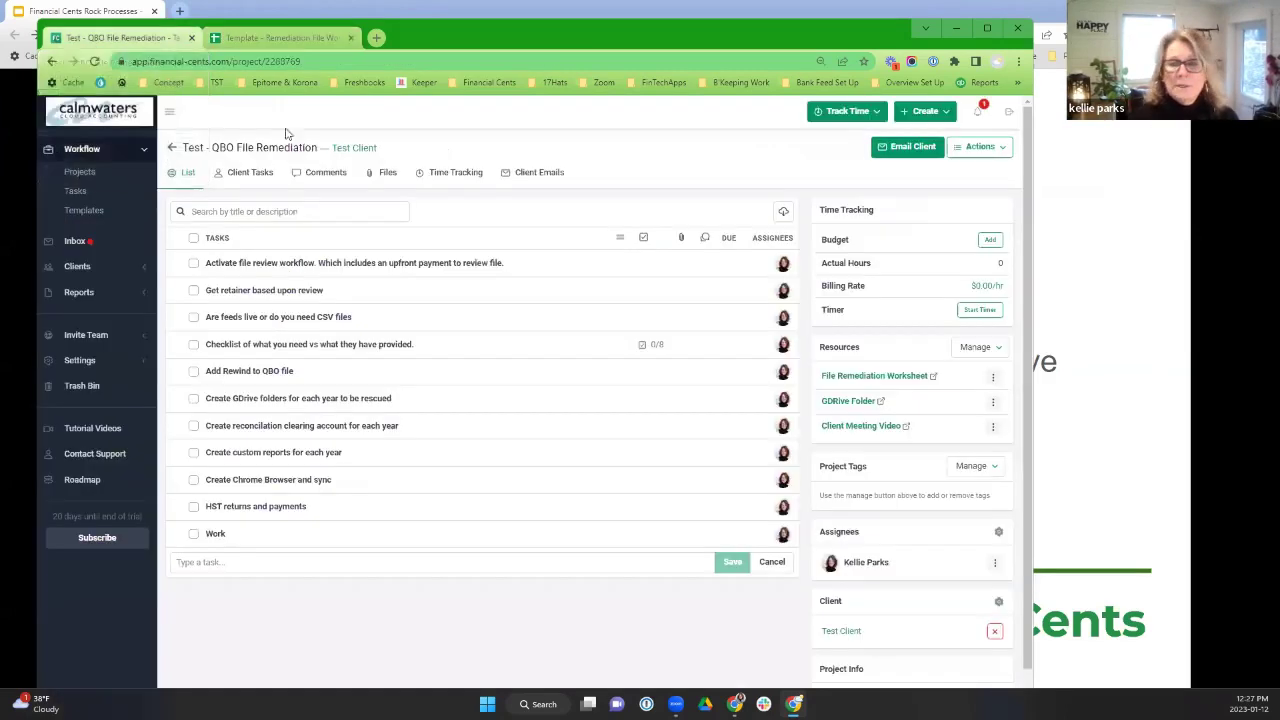
left_click(852, 433)
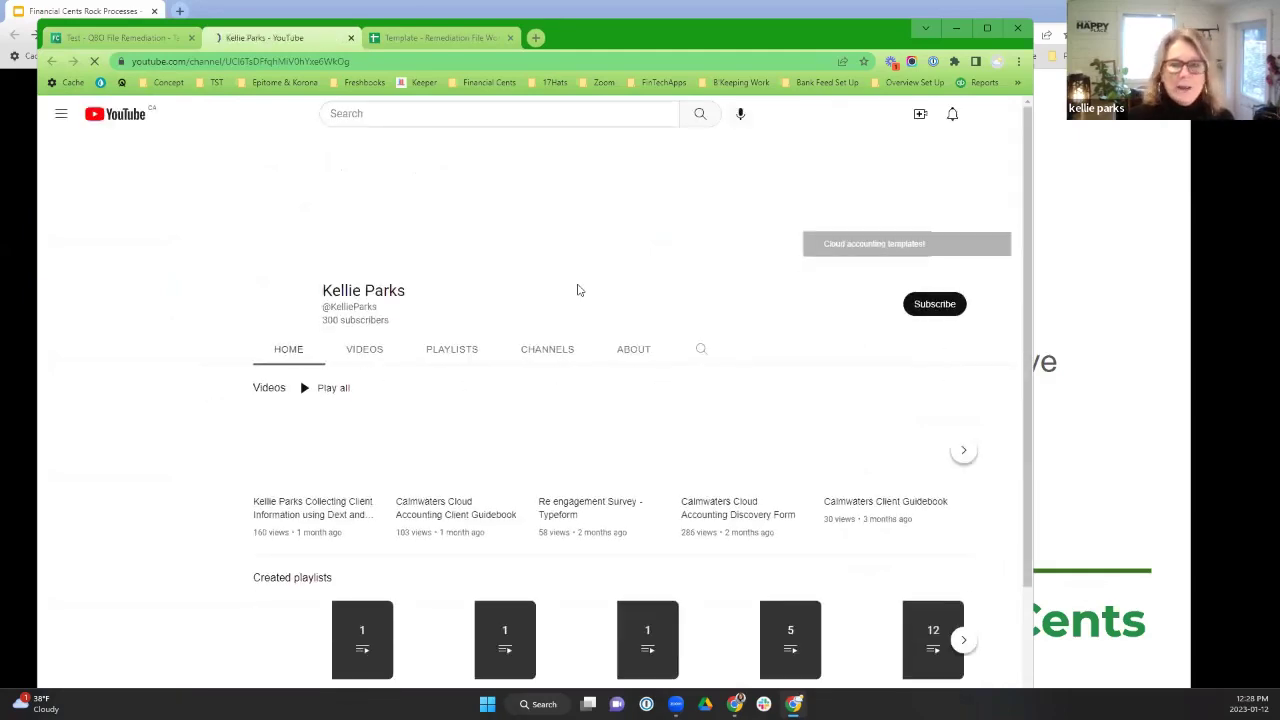
left_click(352, 39)
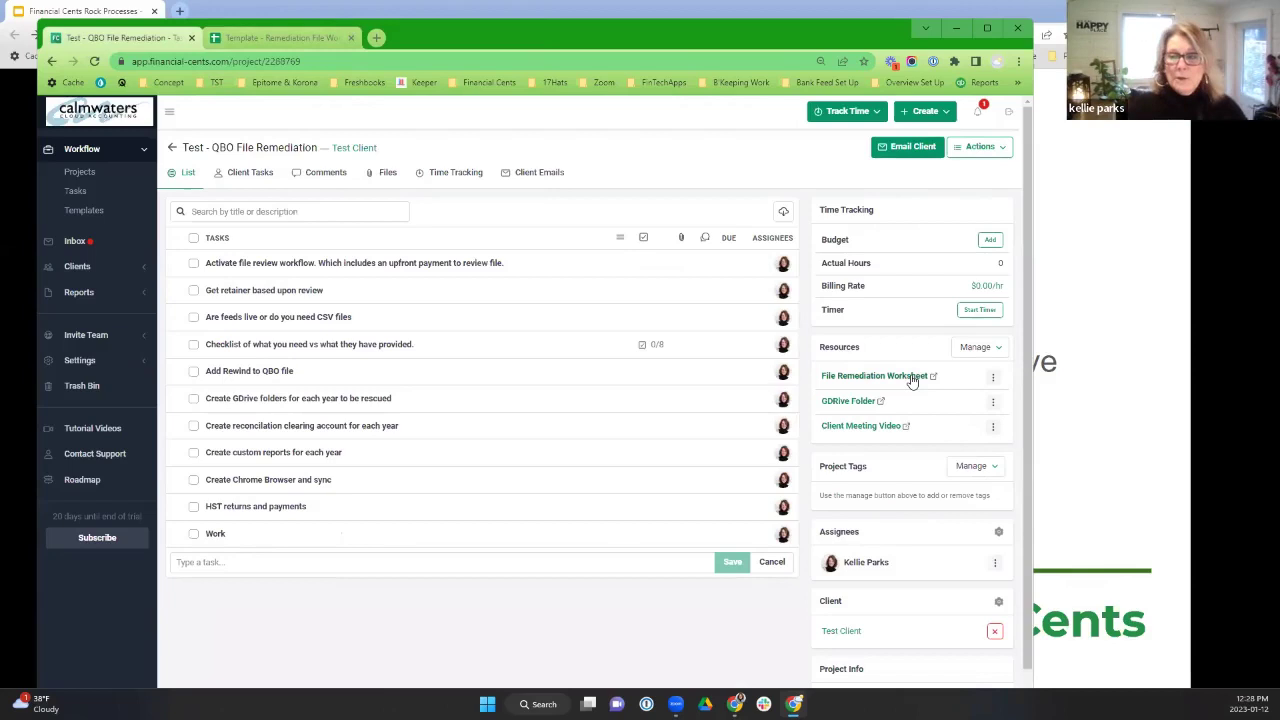
Examine the form for adding a project resource and close it without saving.
left_click(980, 347)
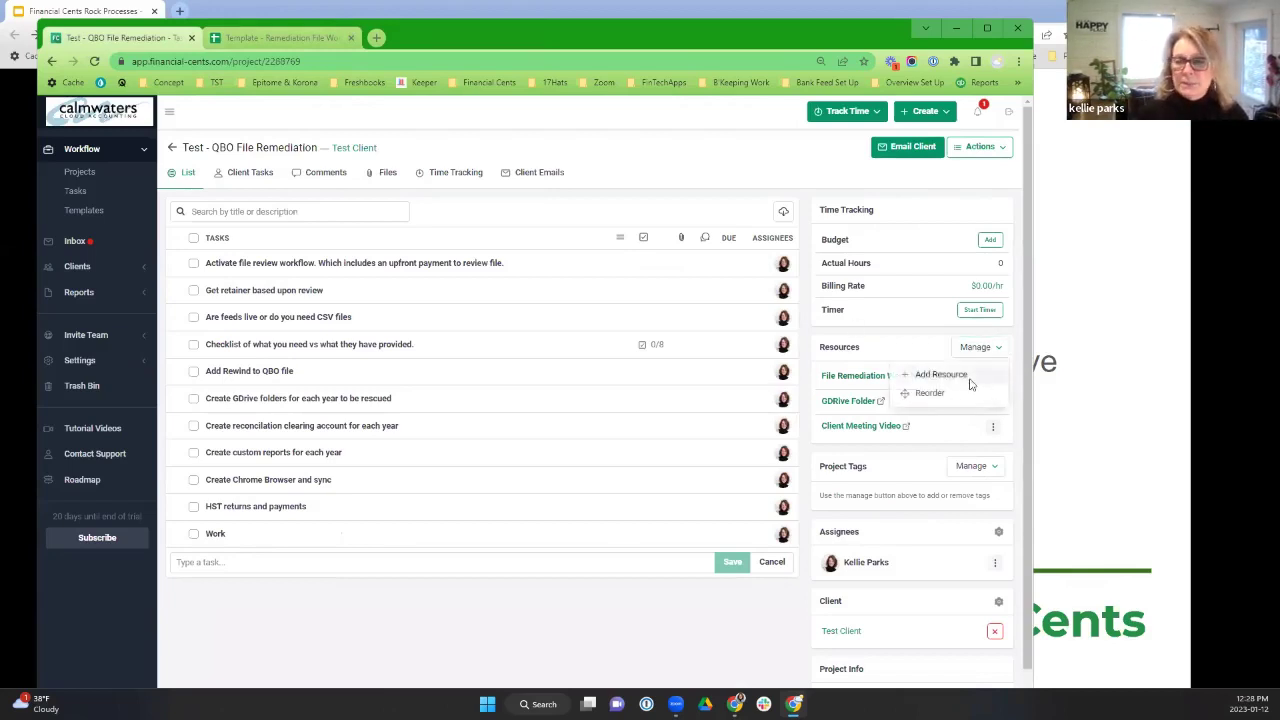
left_click(966, 376)
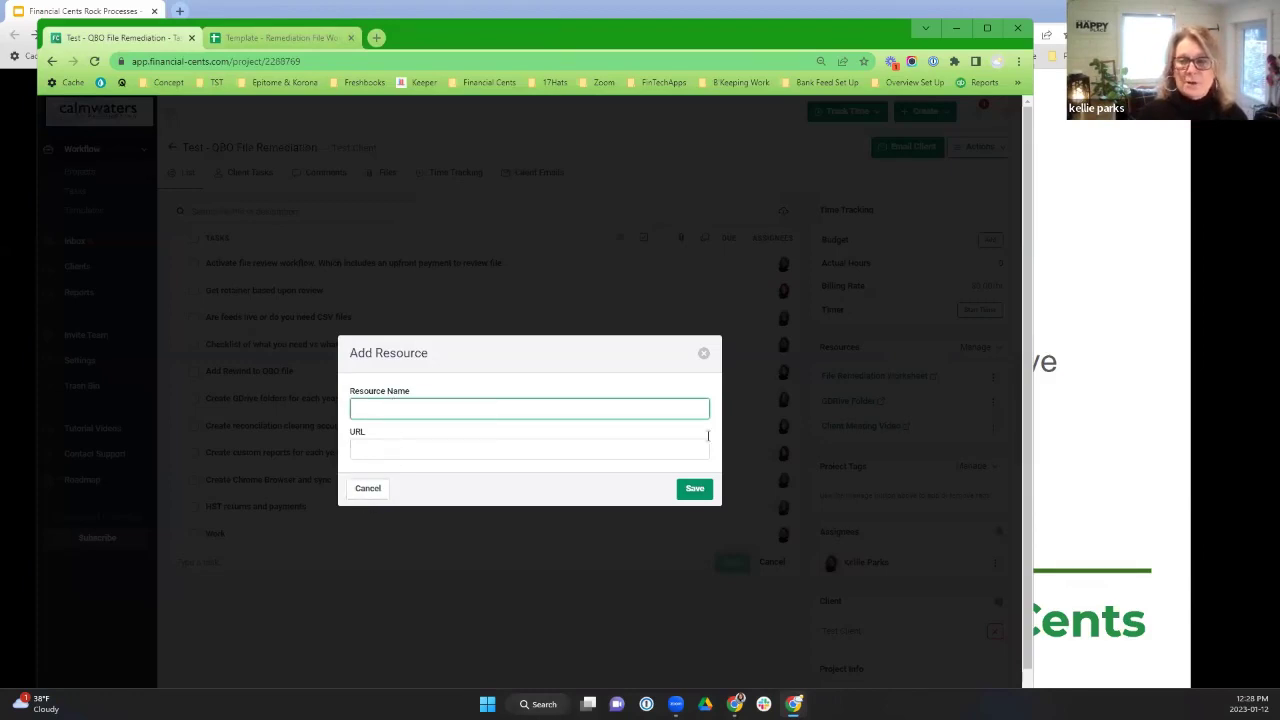
left_click(703, 355)
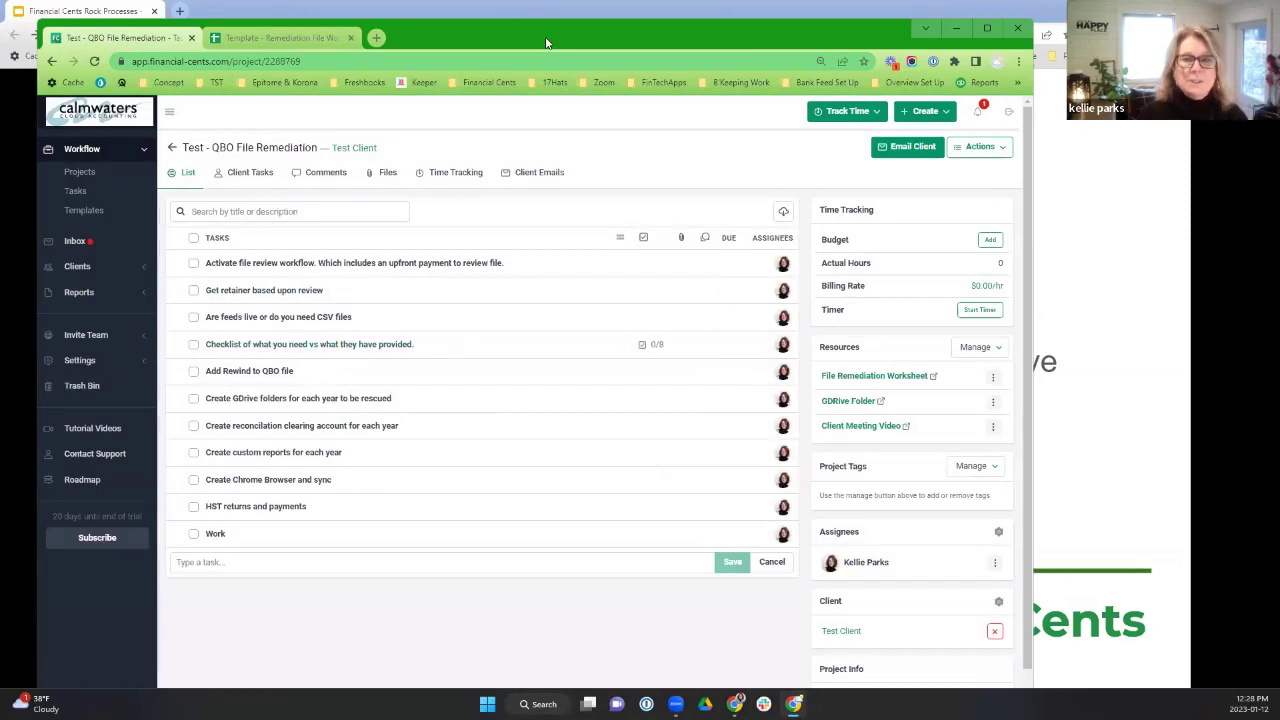
left_click_drag(510, 40, 511, 41)
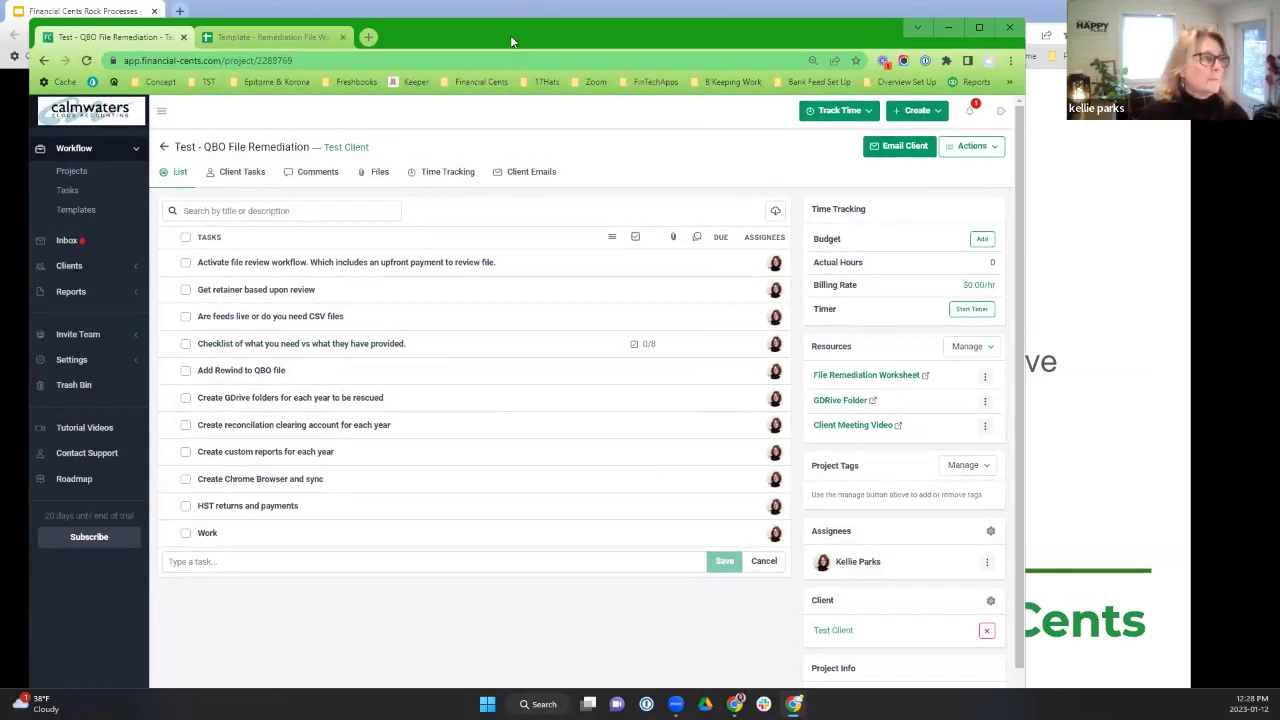
Review the saved client task texts and links in the notes of the "Calmwaters Notes - SOPs and Client Task Text" client.
key("alt+Tab")
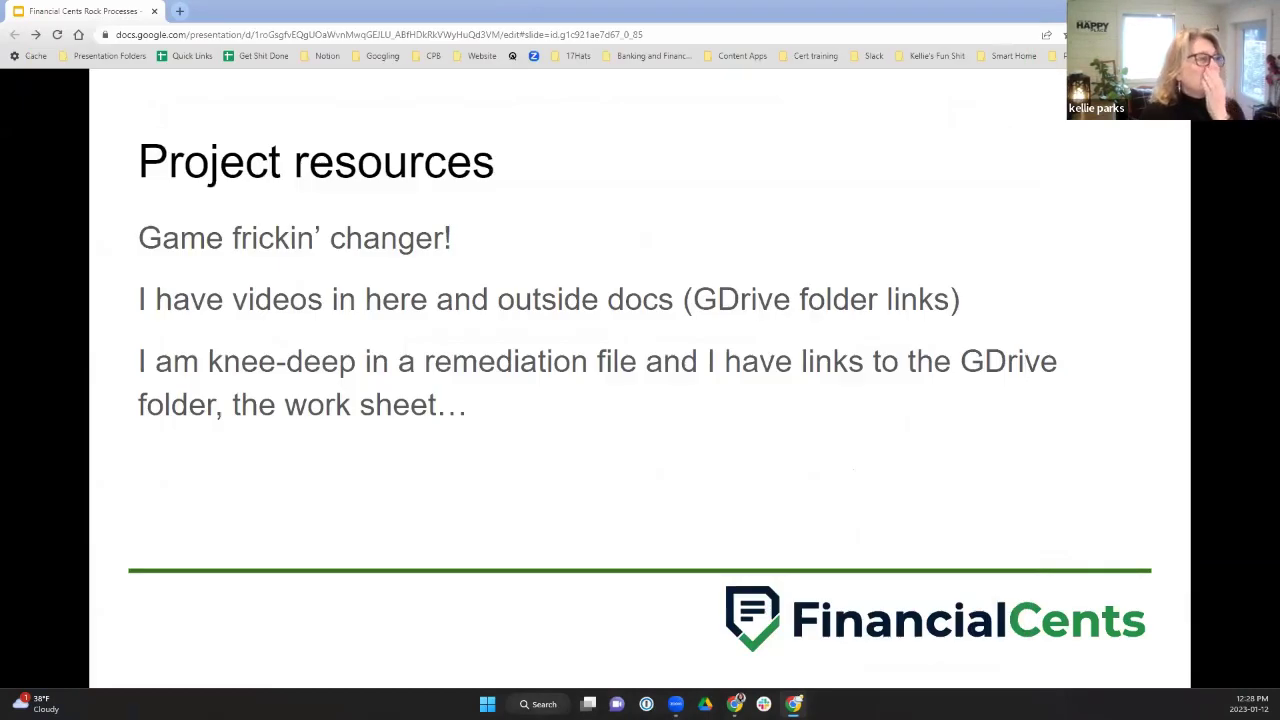
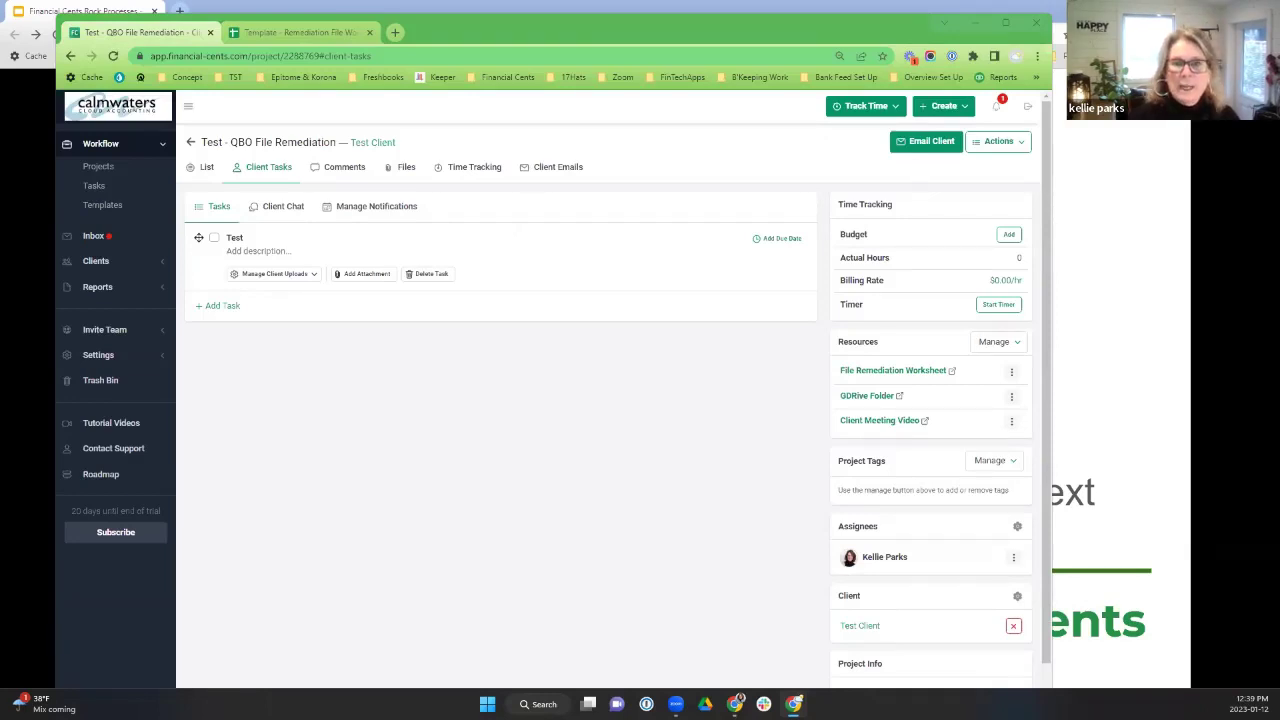
key("alt+Tab")
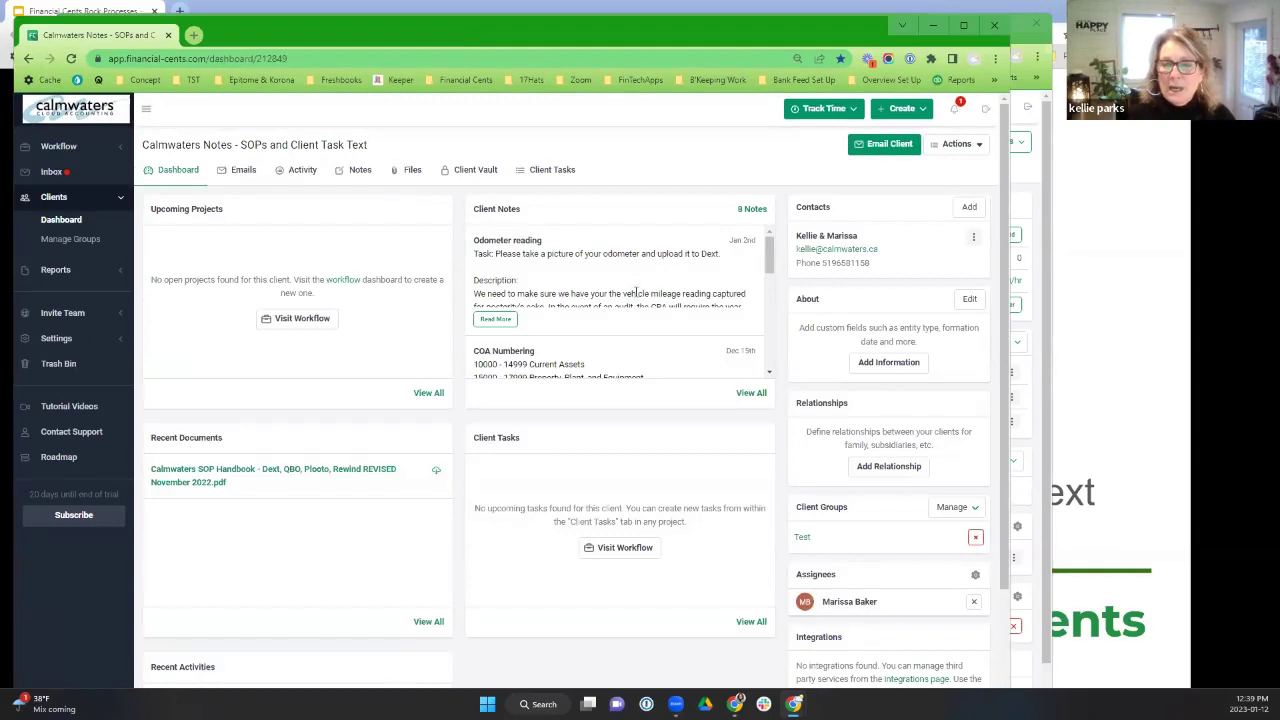
left_click(753, 210)
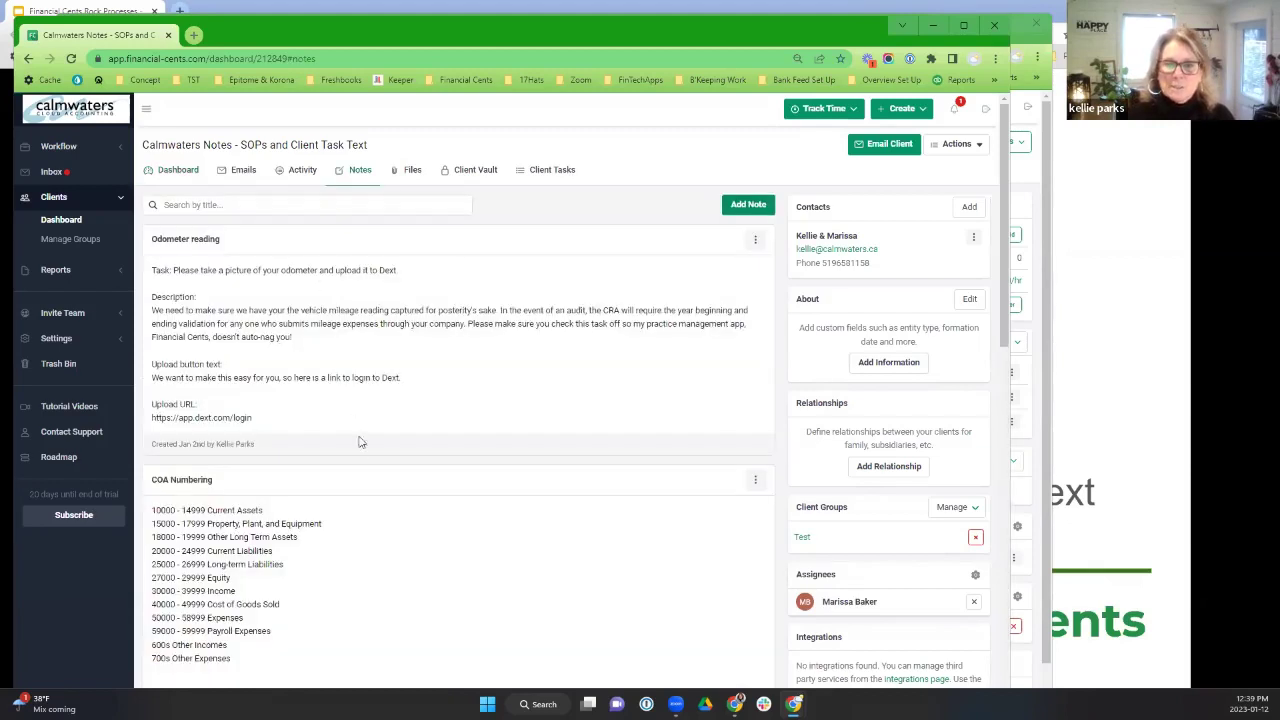
scroll(380, 478, "down", 5)
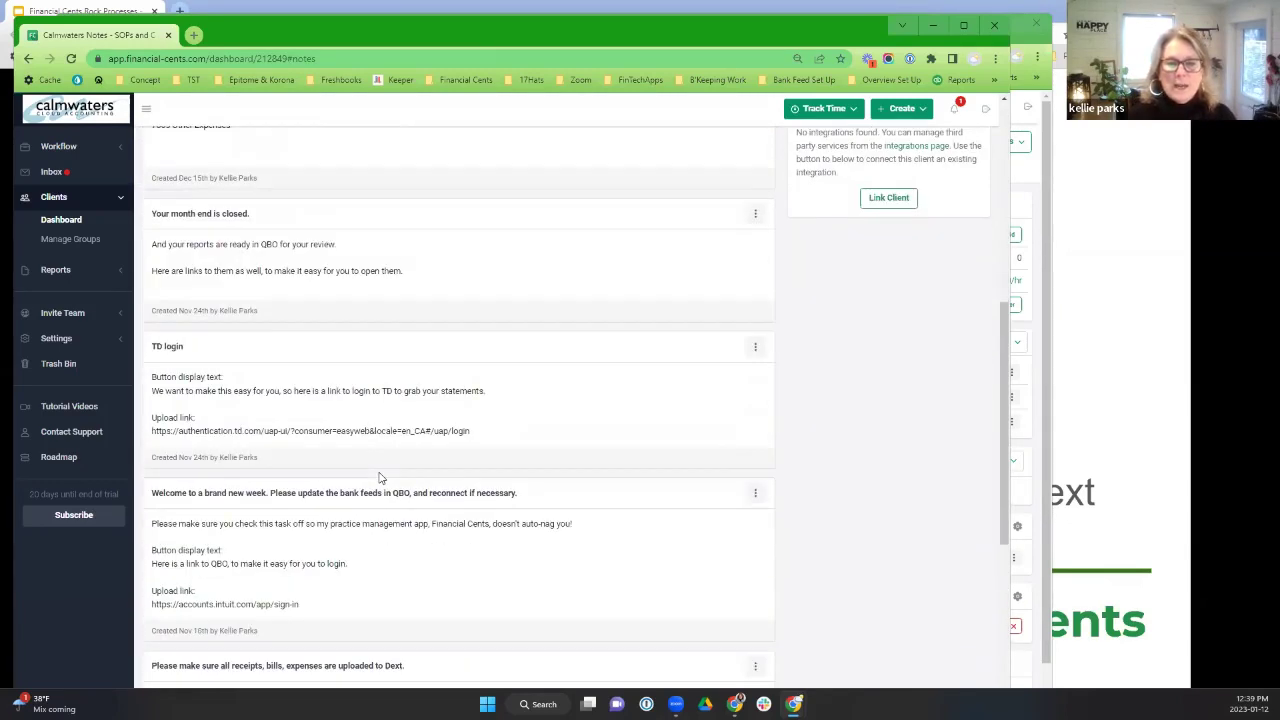
scroll(380, 478, "down", 1)
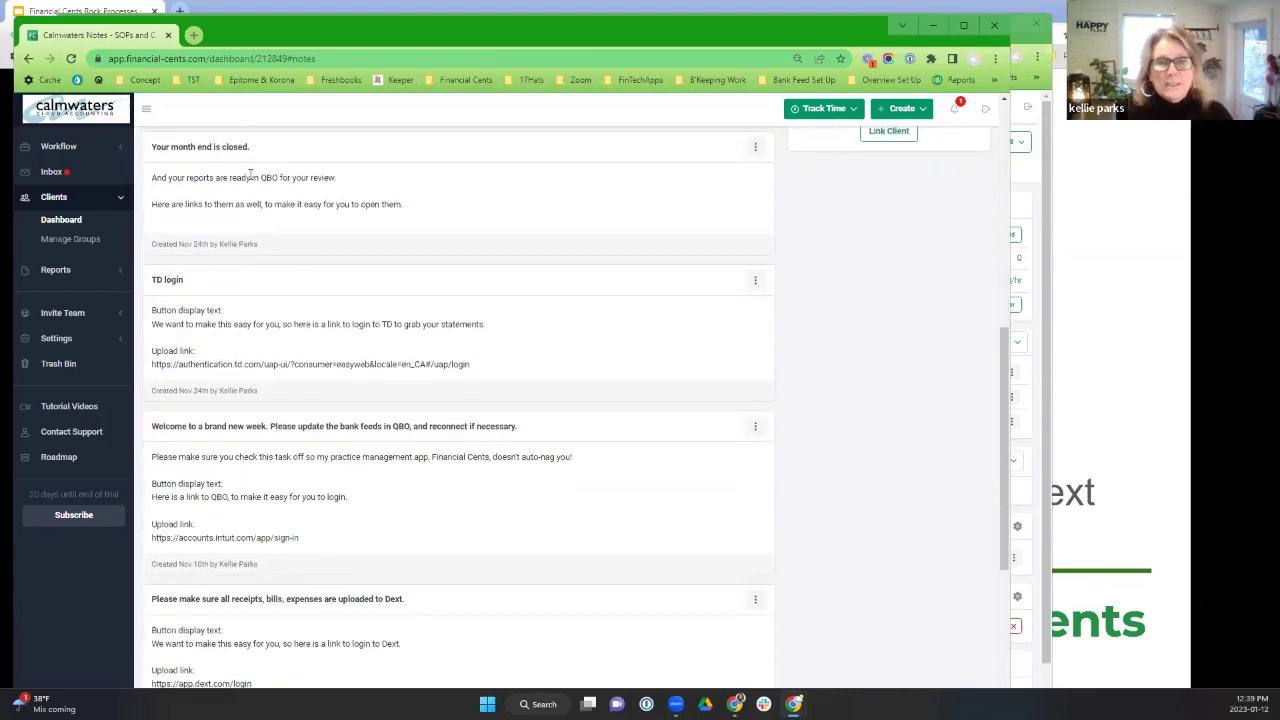
scroll(272, 315, "down", 2)
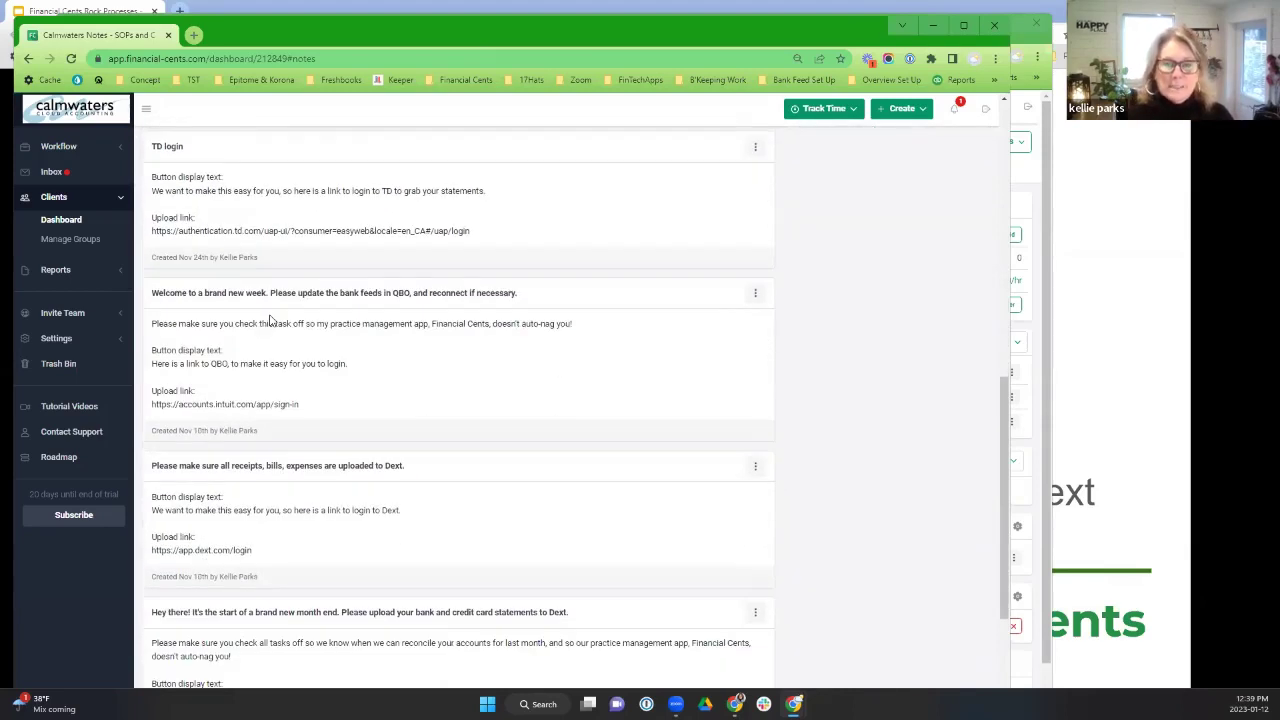
scroll(270, 320, "down", 1)
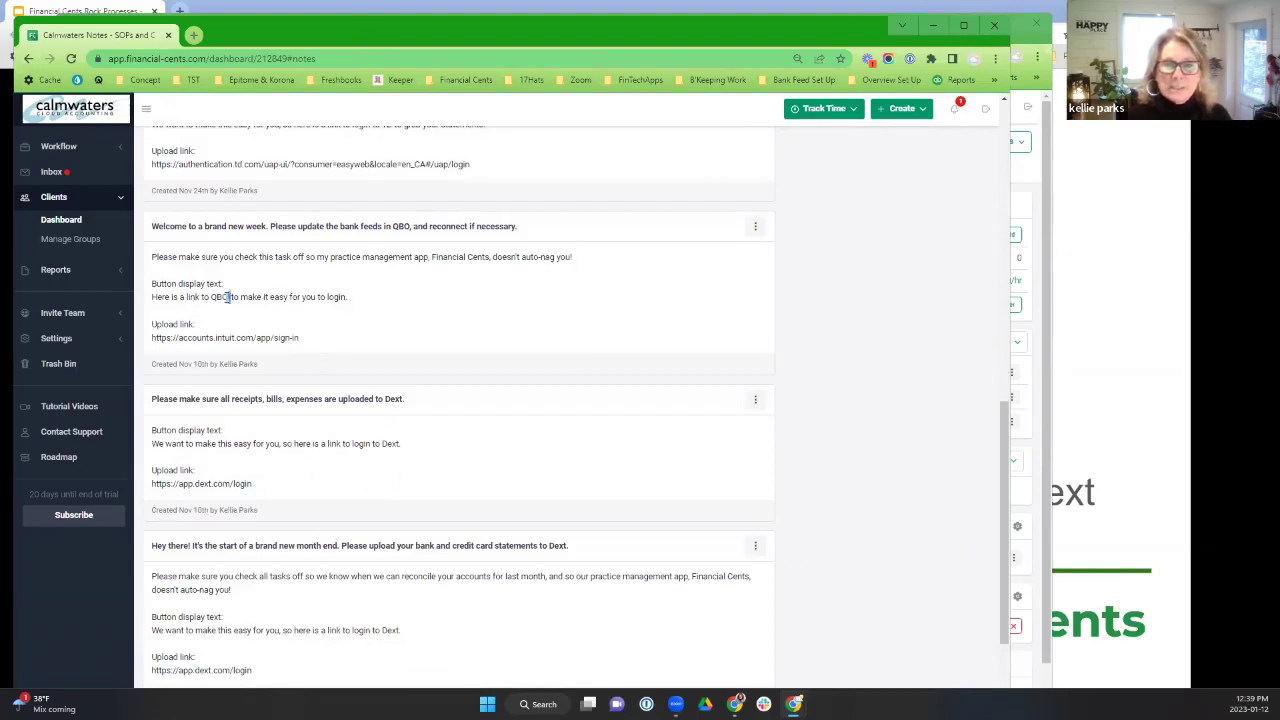
Copy "Here is a link to QBO, to make it easy for you to login." from the notes into the Test client task's description.
triple_click(228, 297)
key("ctrl+c")
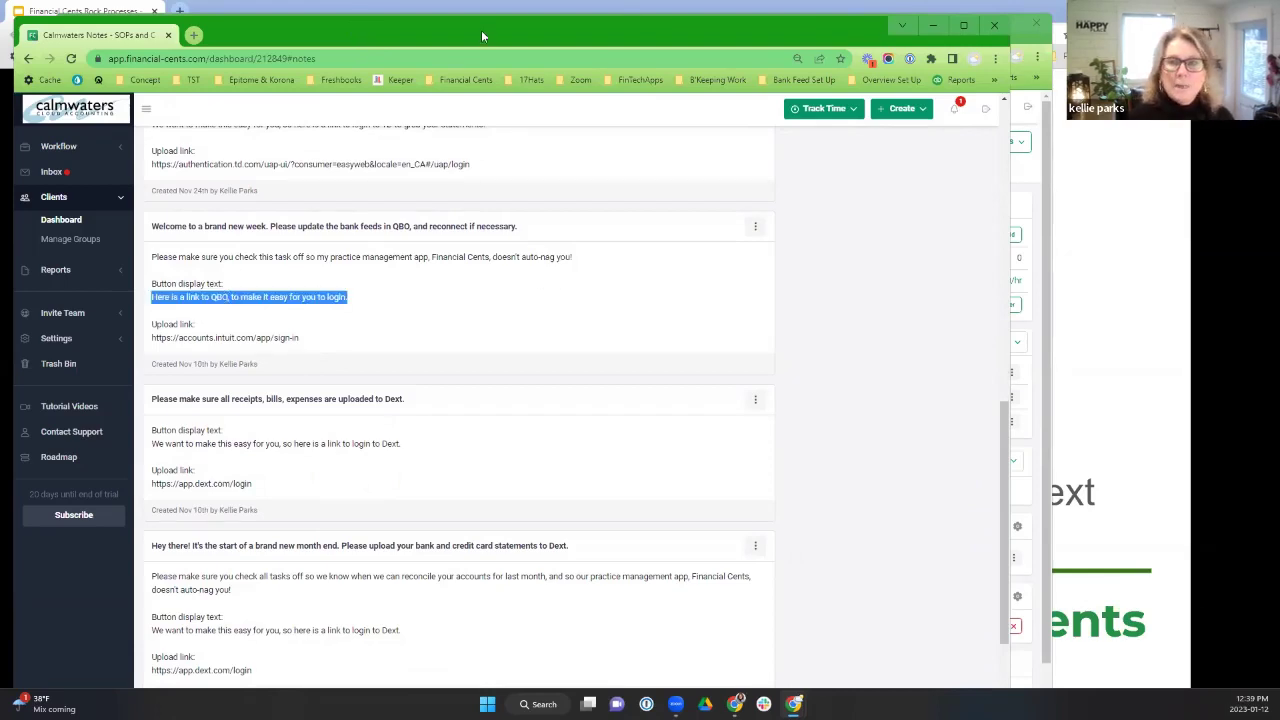
key("alt+Tab")
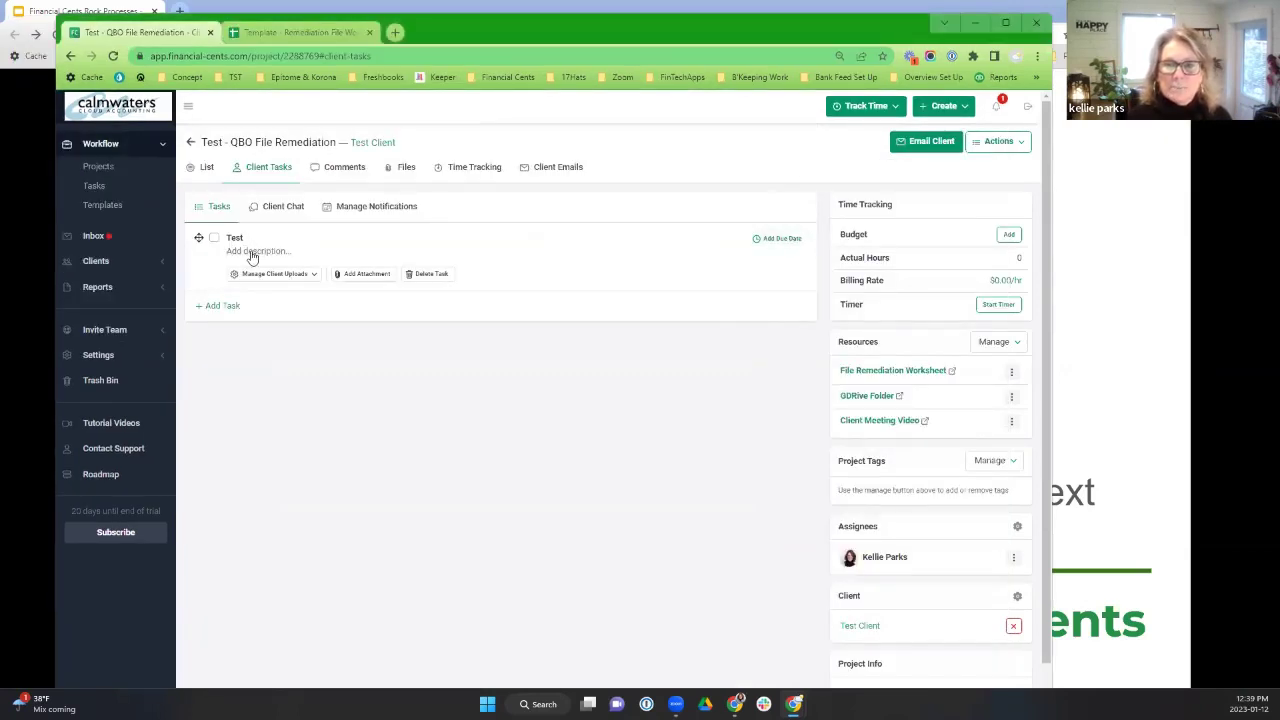
left_click(251, 254)
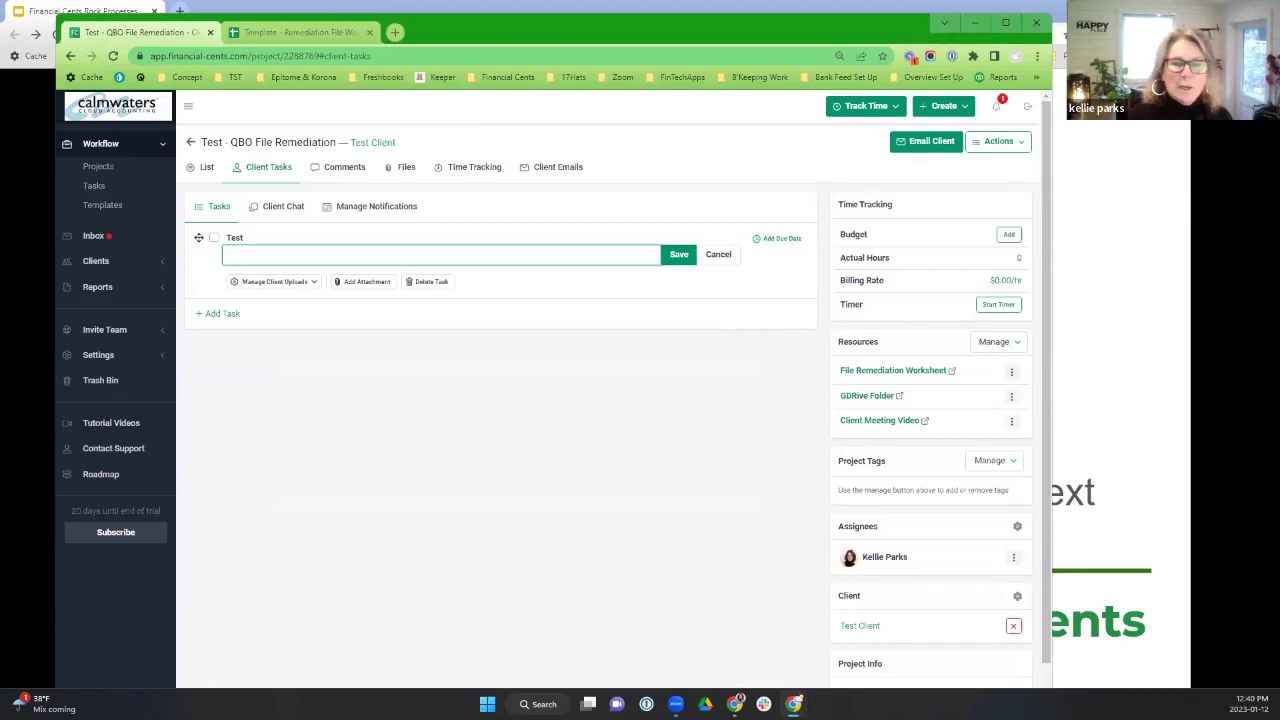
key("ctrl+v")
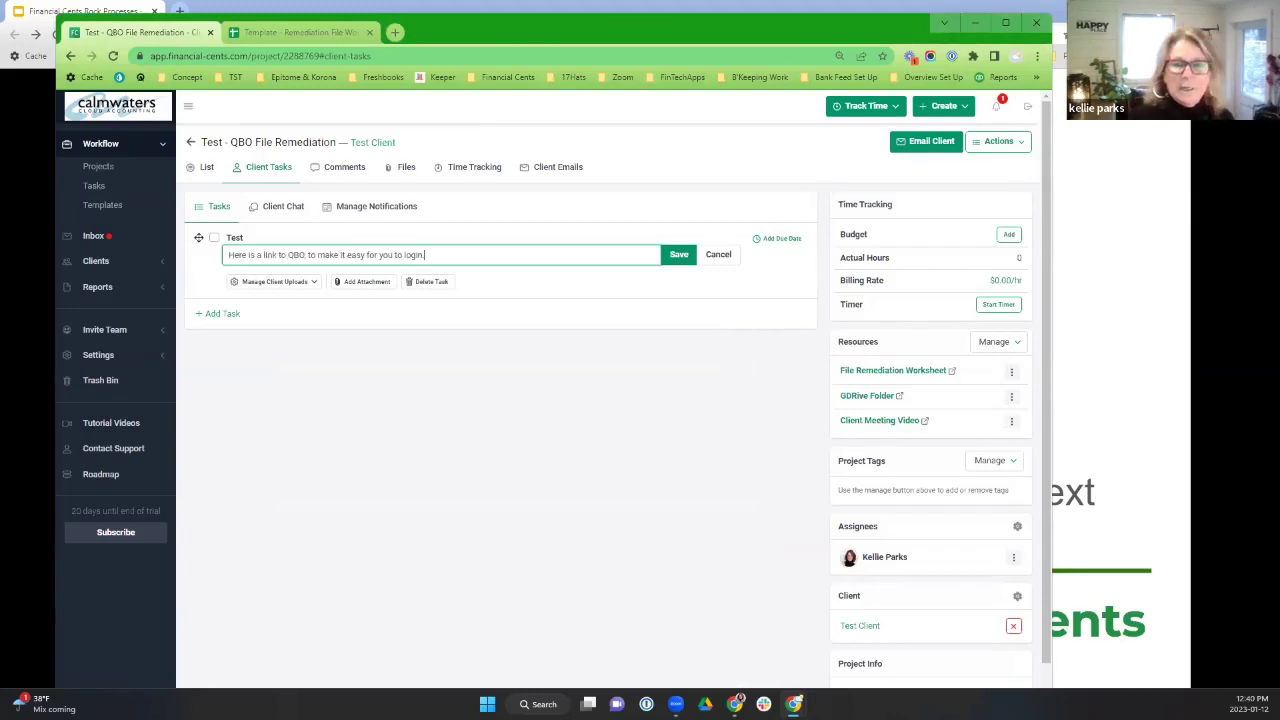
type(".")
left_click(295, 285)
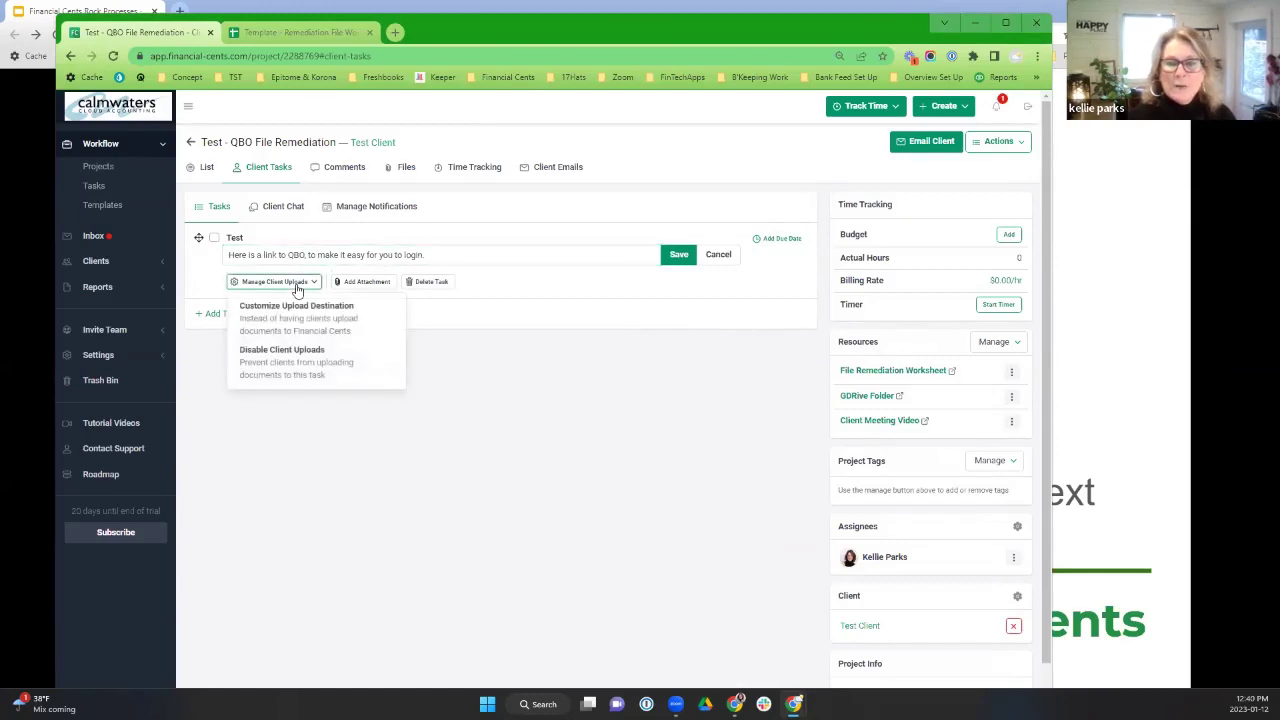
left_click(305, 316)
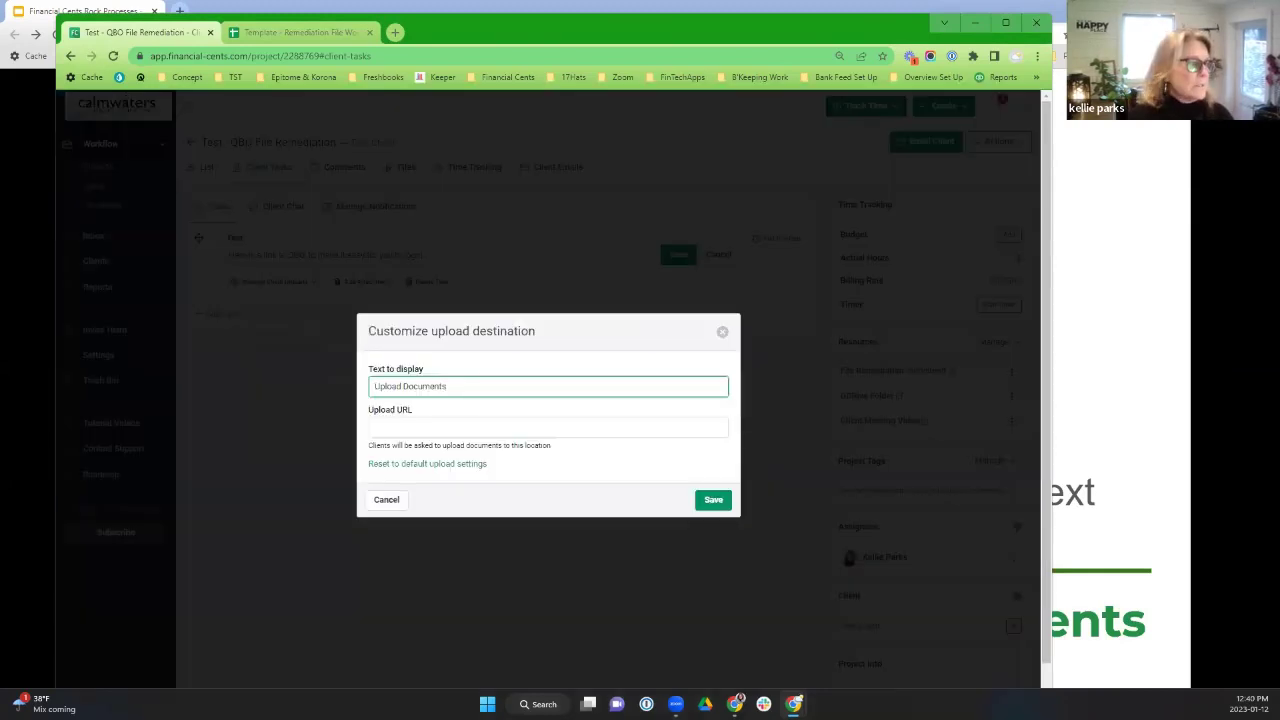
key("alt+Tab")
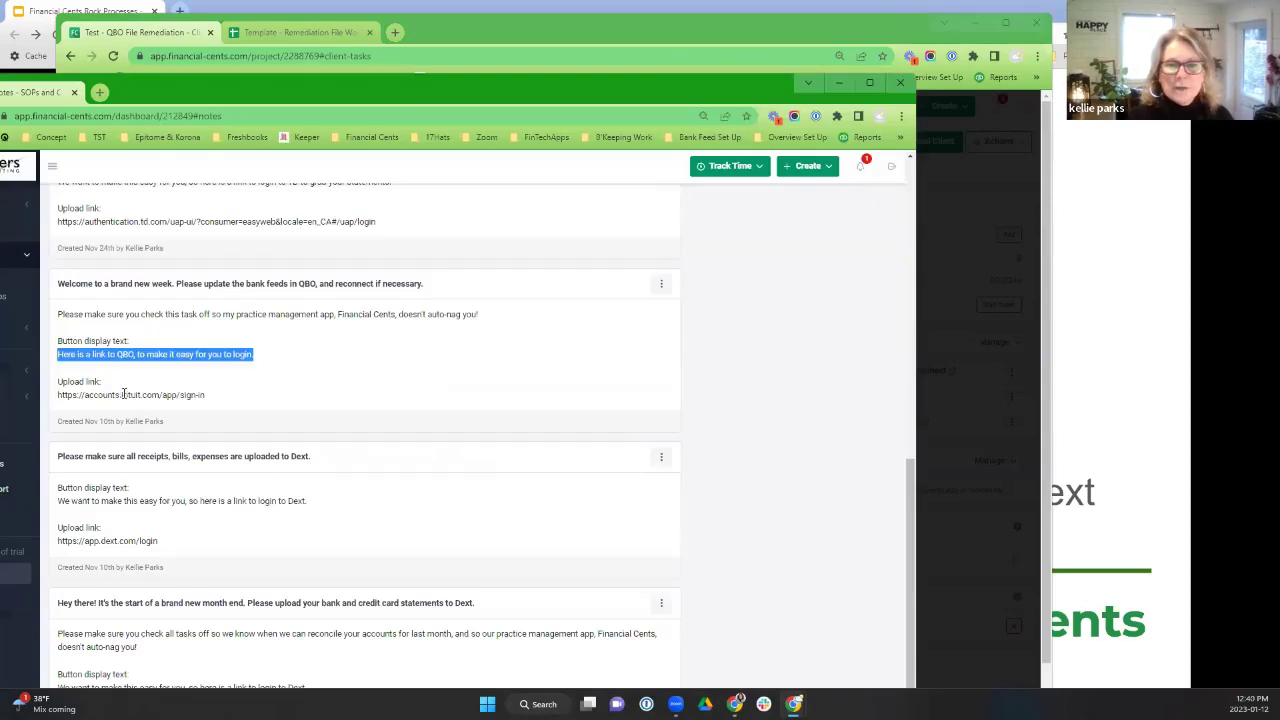
left_click(141, 395)
triple_click(141, 395)
key("ctrl+c")
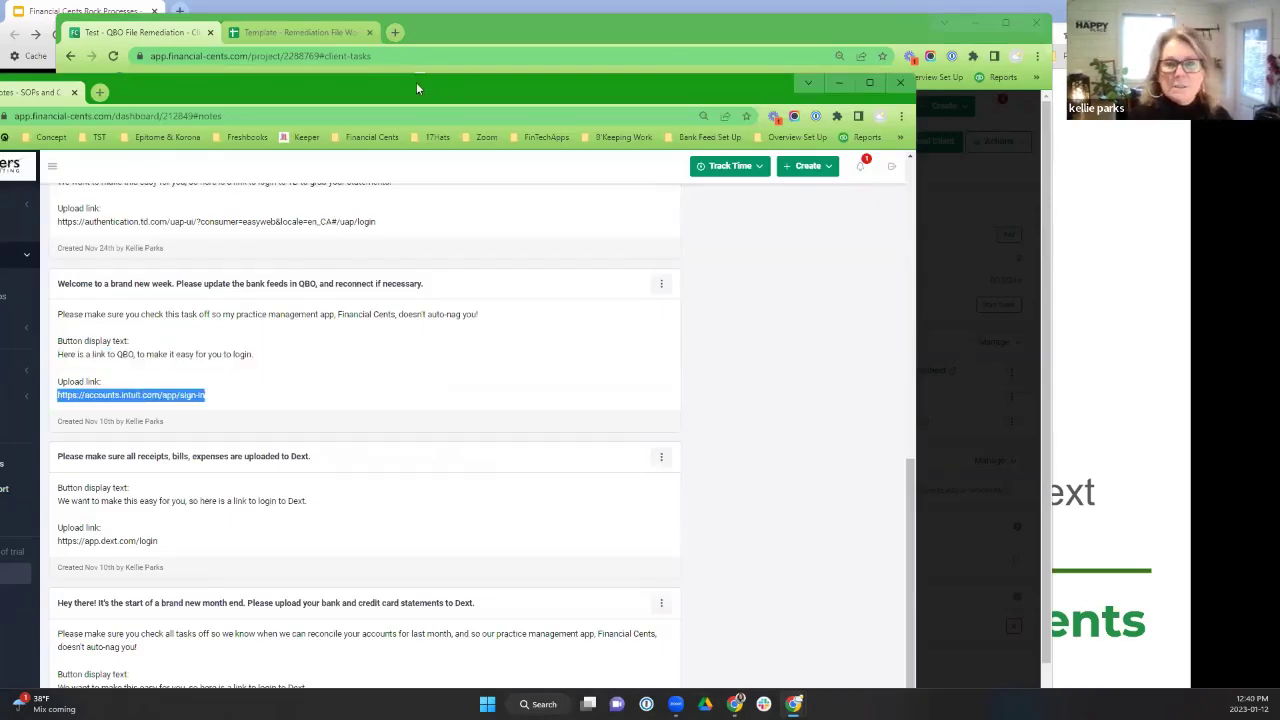
key("alt+Tab")
key("ctrl+v")
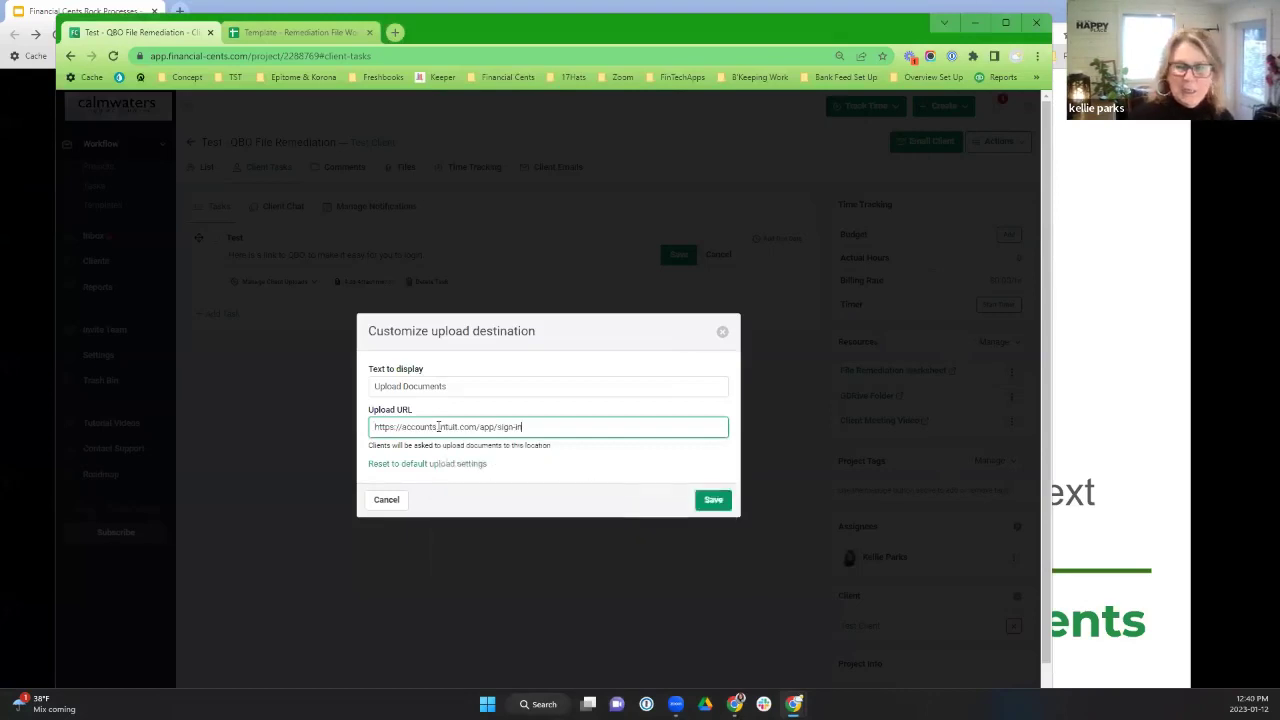
left_click(722, 502)
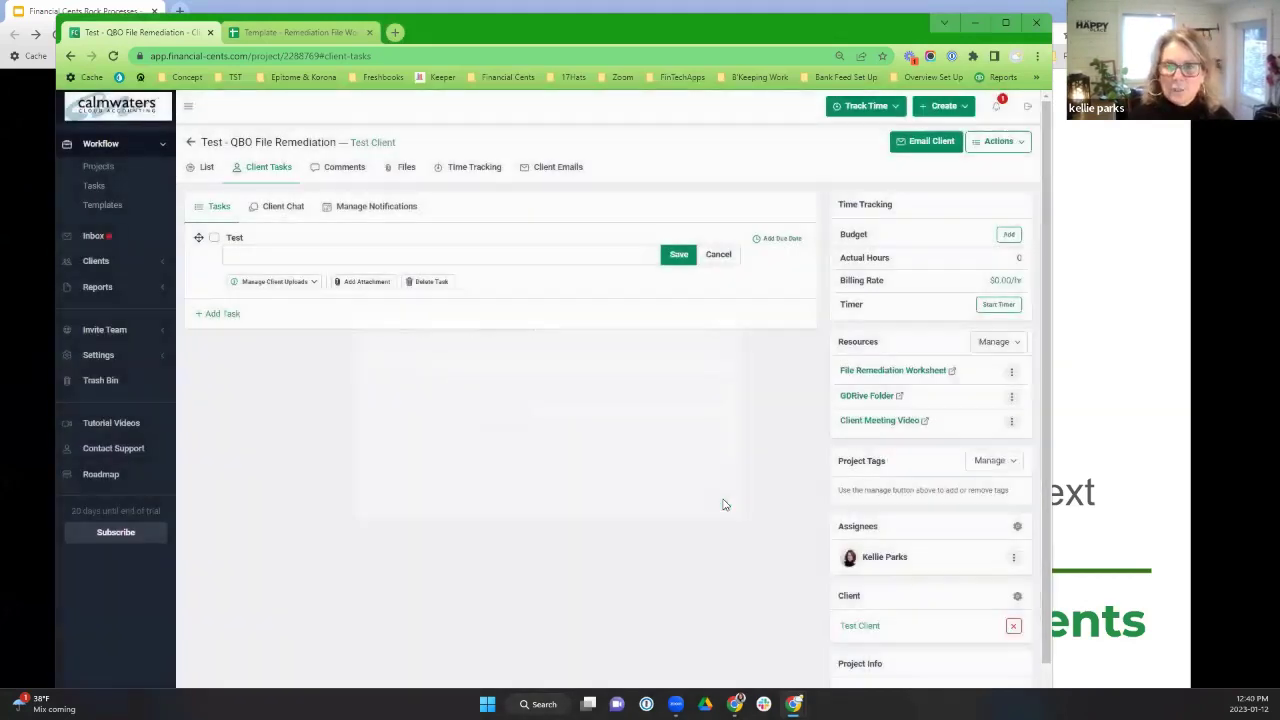
Set the Test client task's description to "Please make sure you check this task off so my practice management app, Financial Cents, doesn't auto-nag you!".
left_click(406, 252)
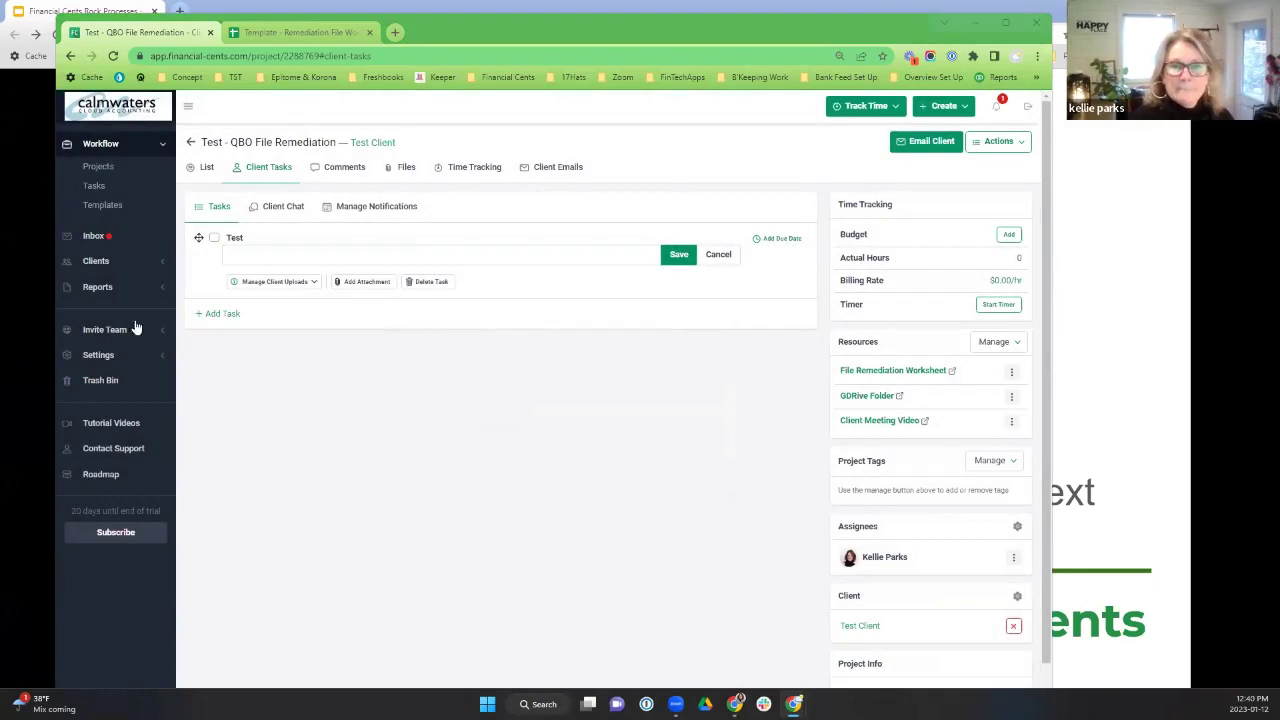
left_click(350, 250)
type("Please make sure you check this task off so my practice management app, Financial Cents, doesn't auto-nag you!")
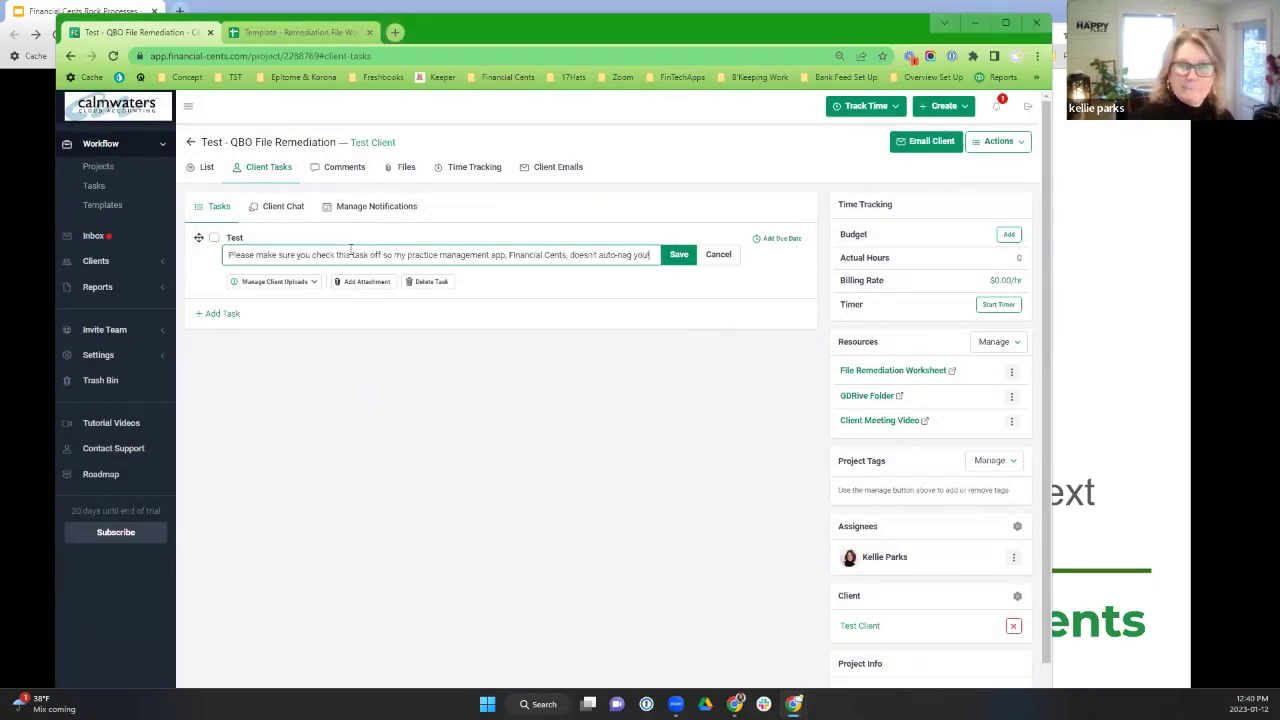
left_click(679, 254)
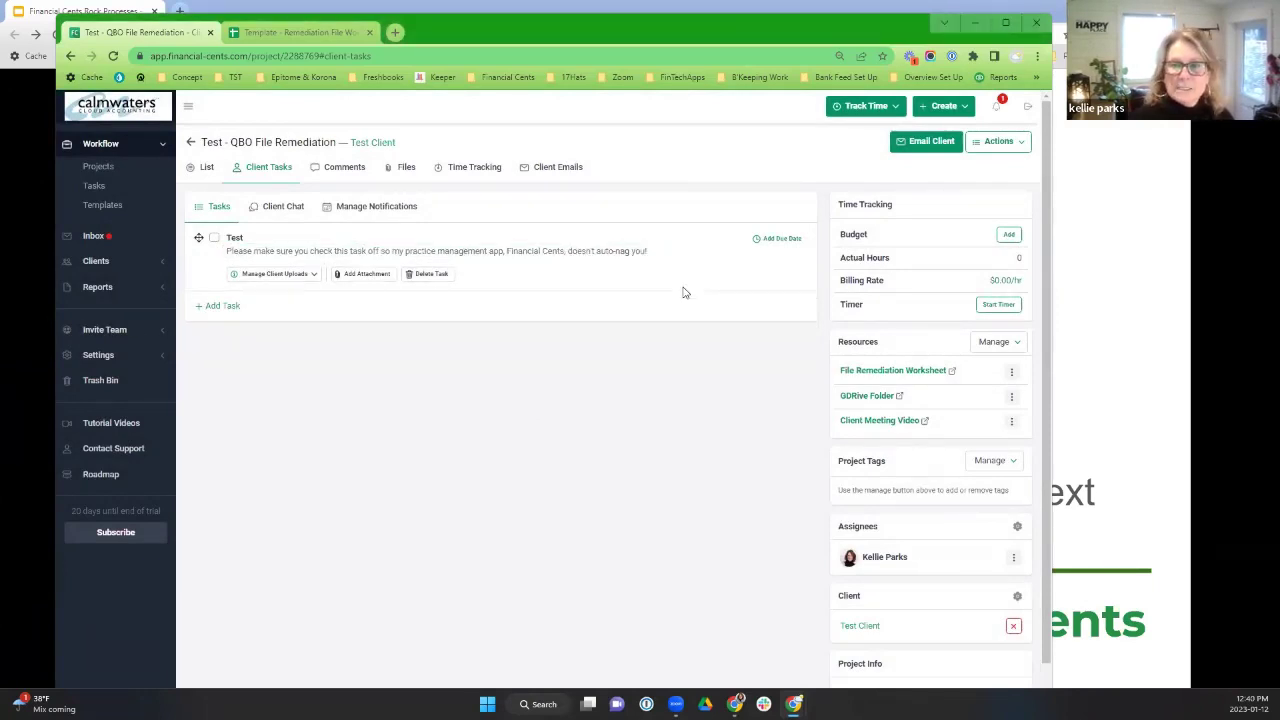
Save the Test client task's description once more and disable client uploads for the task.
left_click(568, 253)
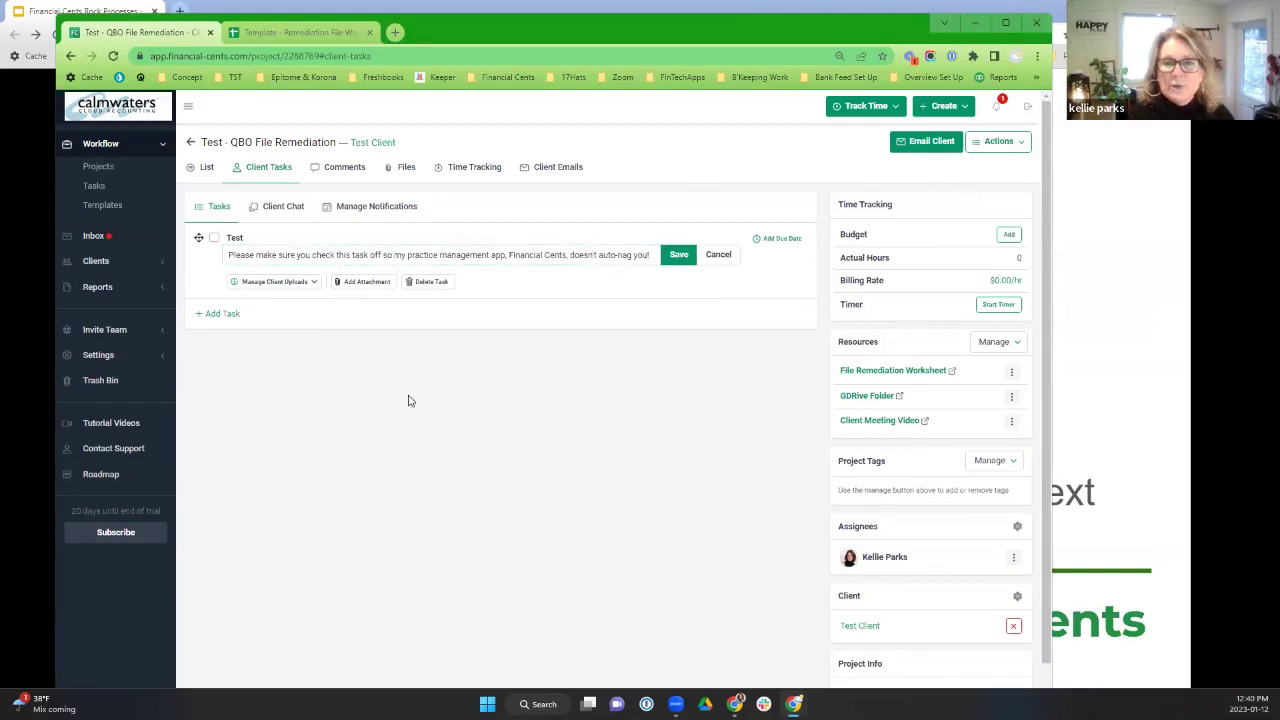
left_click(680, 256)
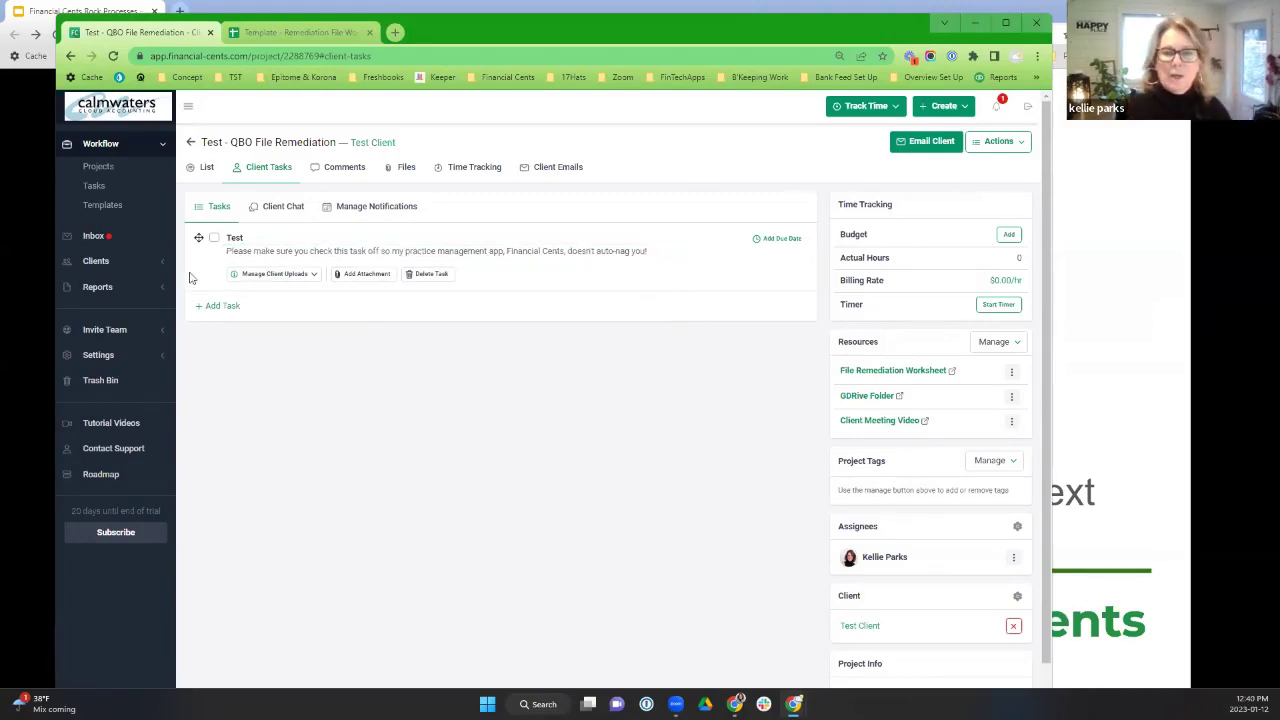
left_click(277, 275)
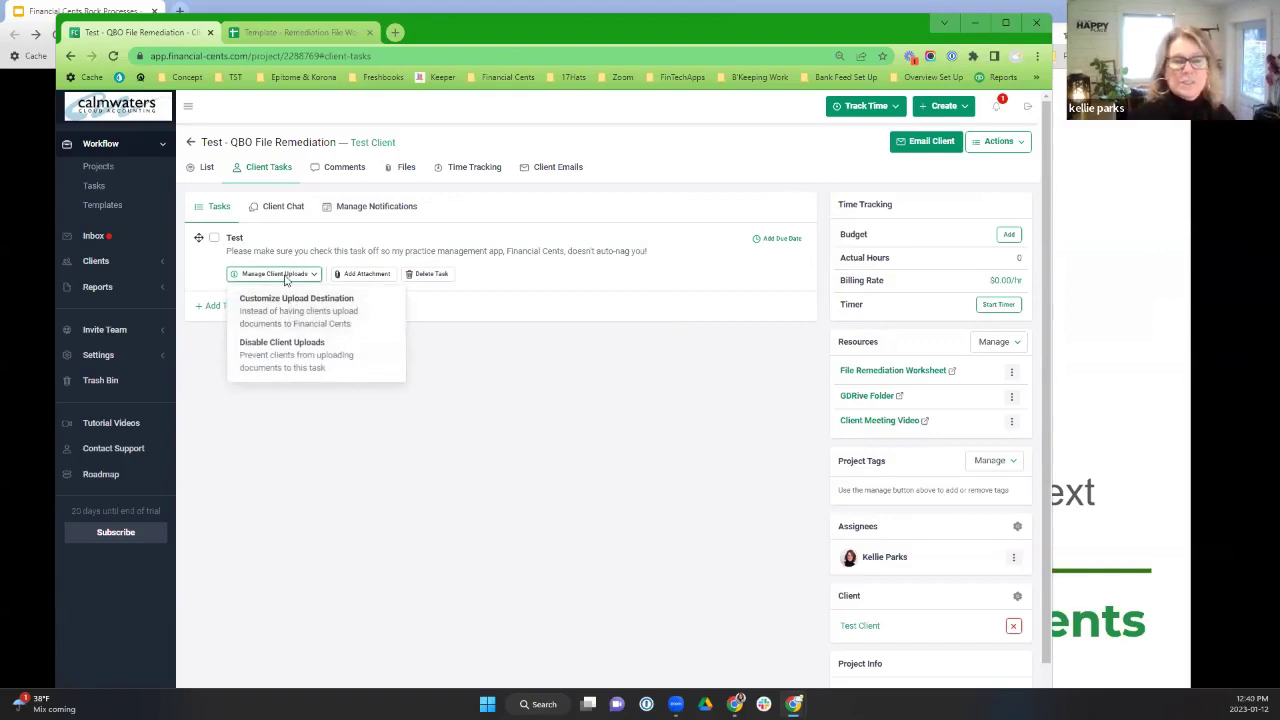
left_click(300, 358)
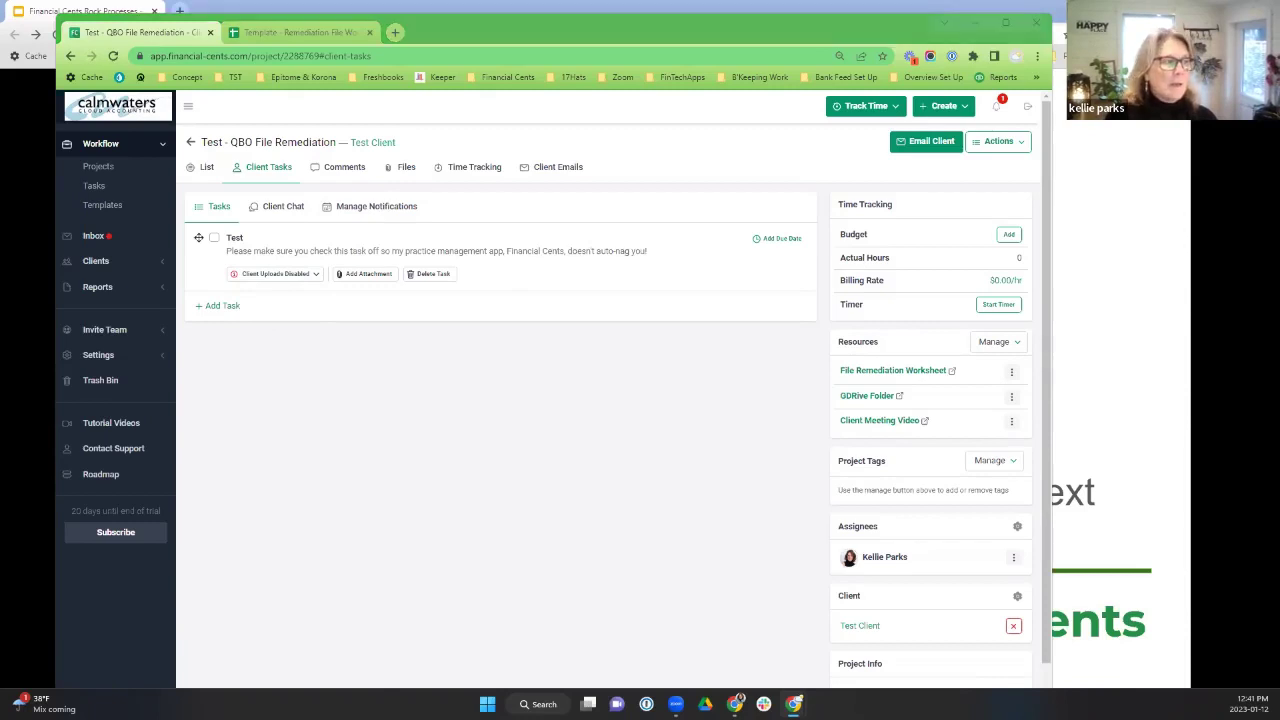
Search the Calmwaters Notes client's notes by title for "numbe" and for "odo".
scroll(620, 452, "up", 15)
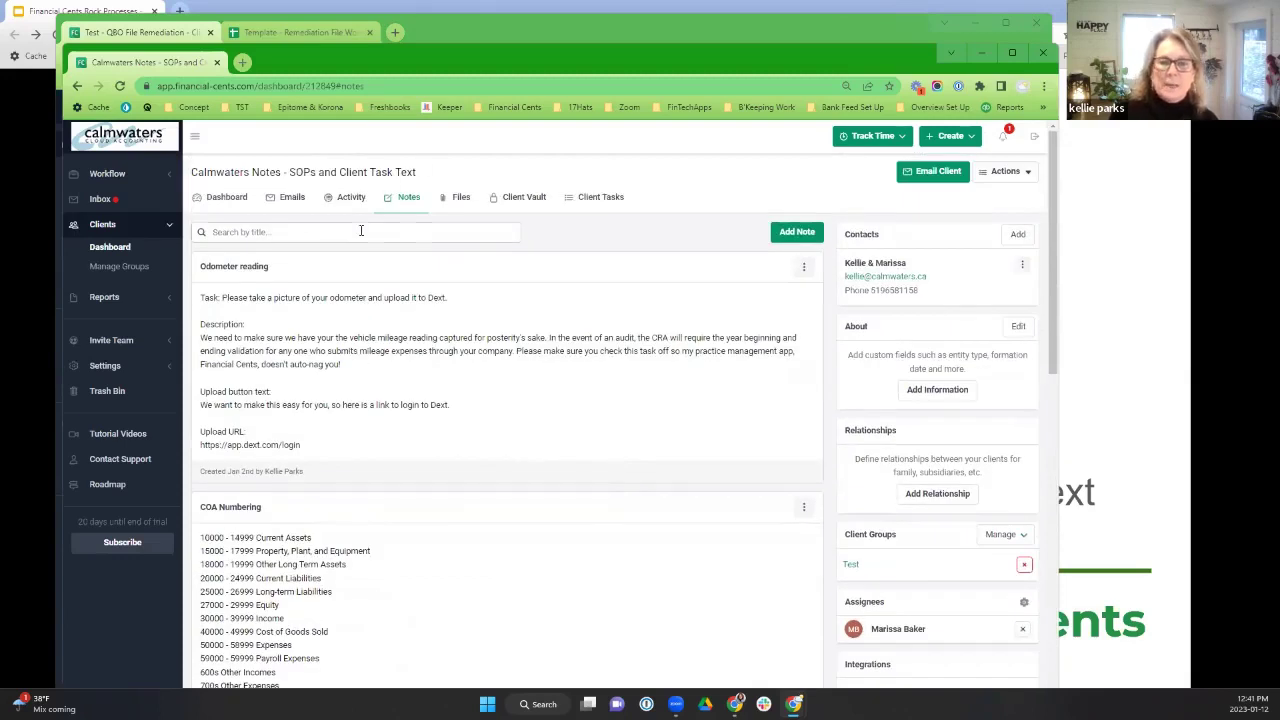
left_click(361, 231)
type("numbe")
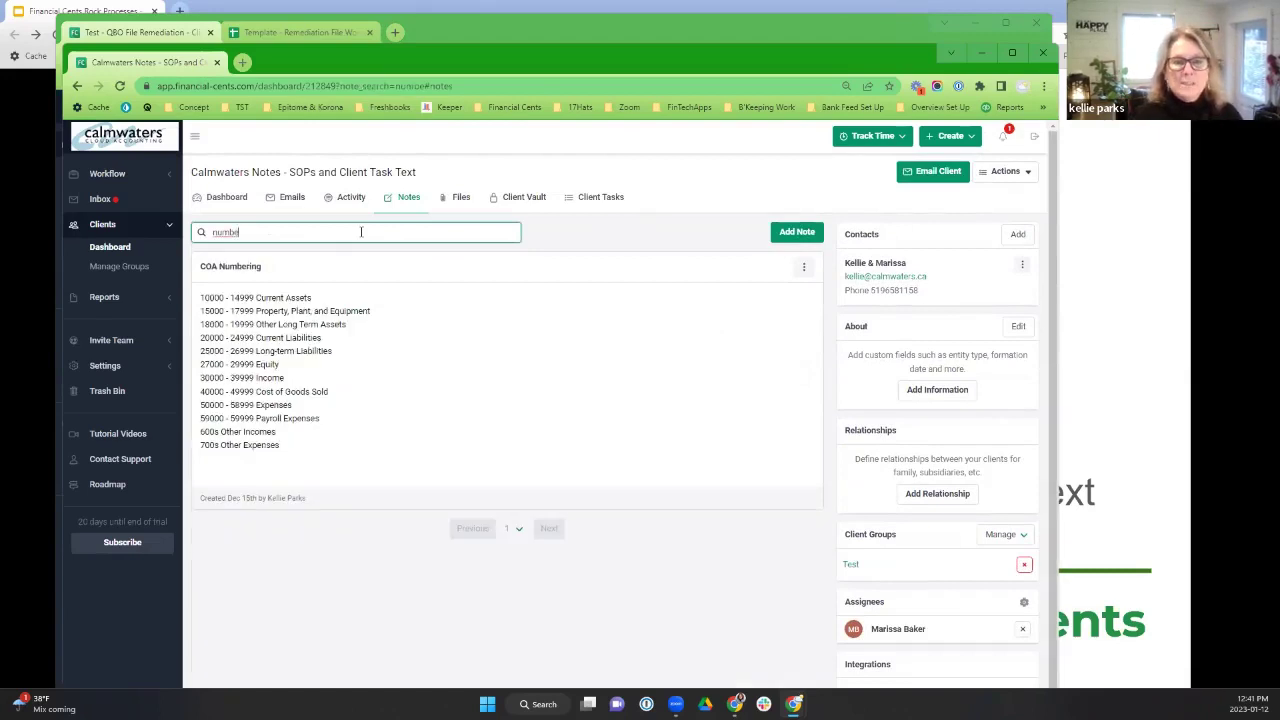
left_click_drag(353, 231, 213, 232)
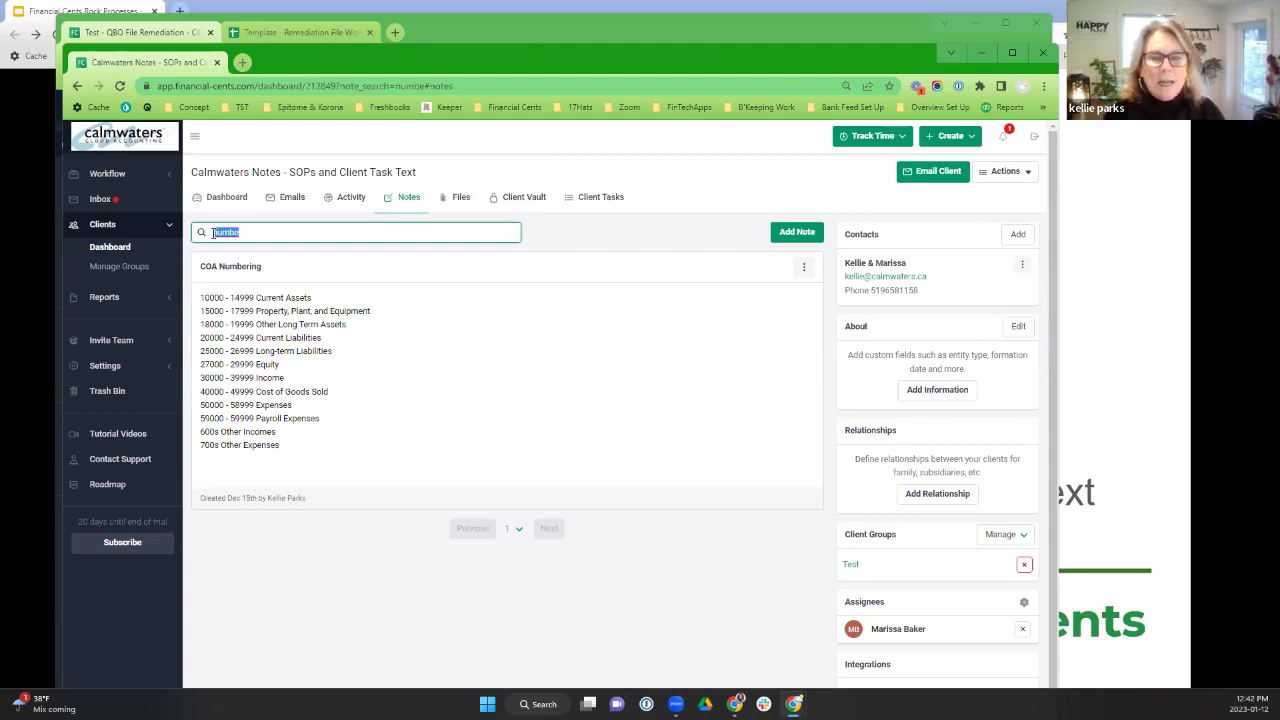
type("odo")
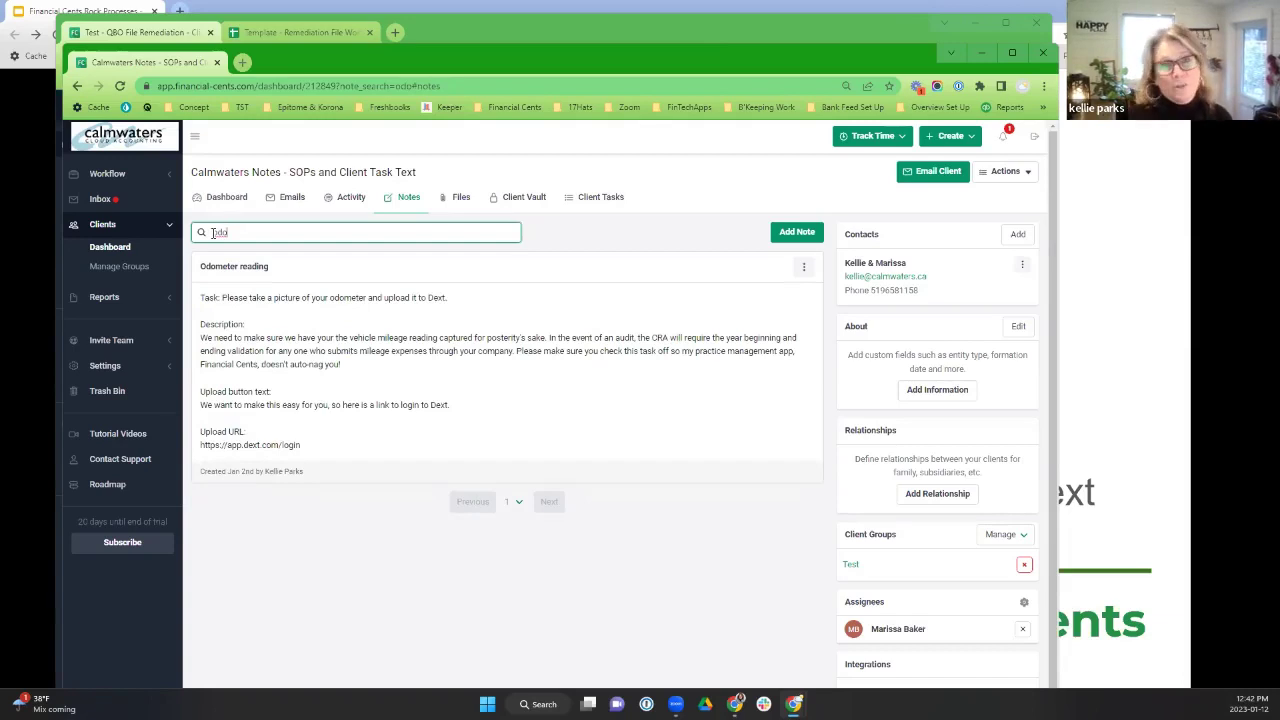
Switch to the Google Slides presentation and advance to the "Click of all tasks closes project" slide.
left_click(700, 35)
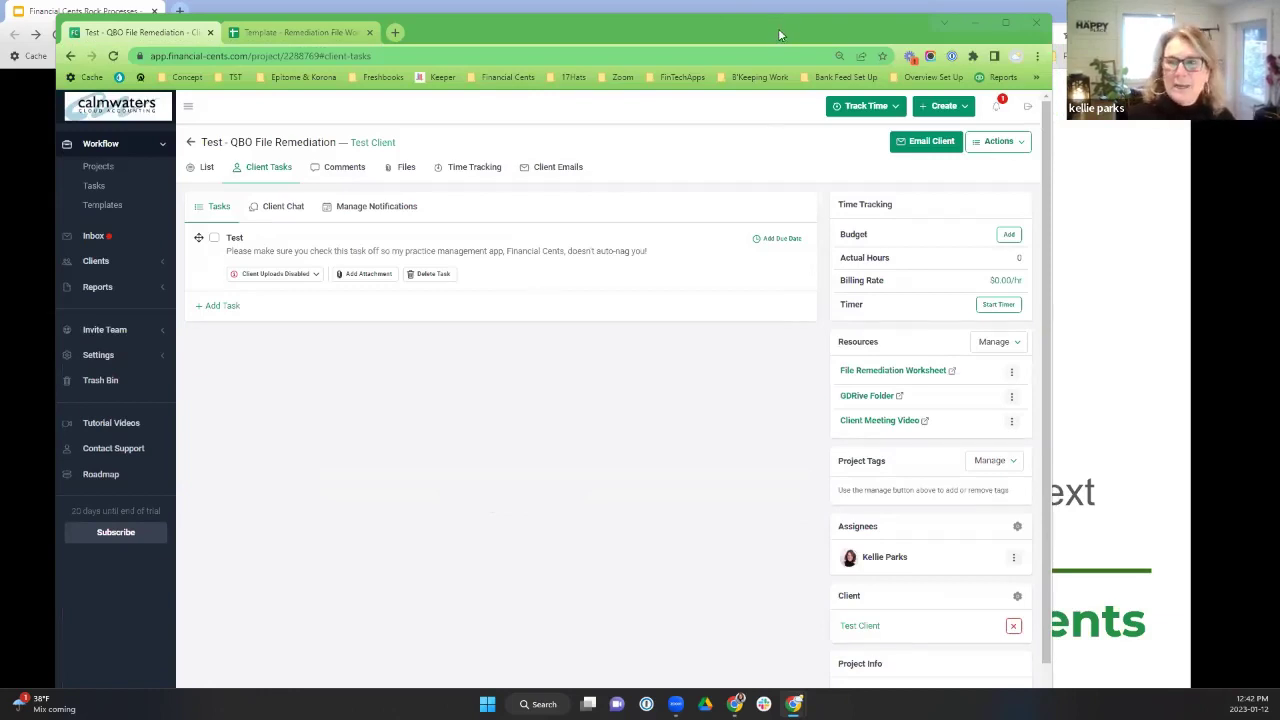
key("alt+Tab")
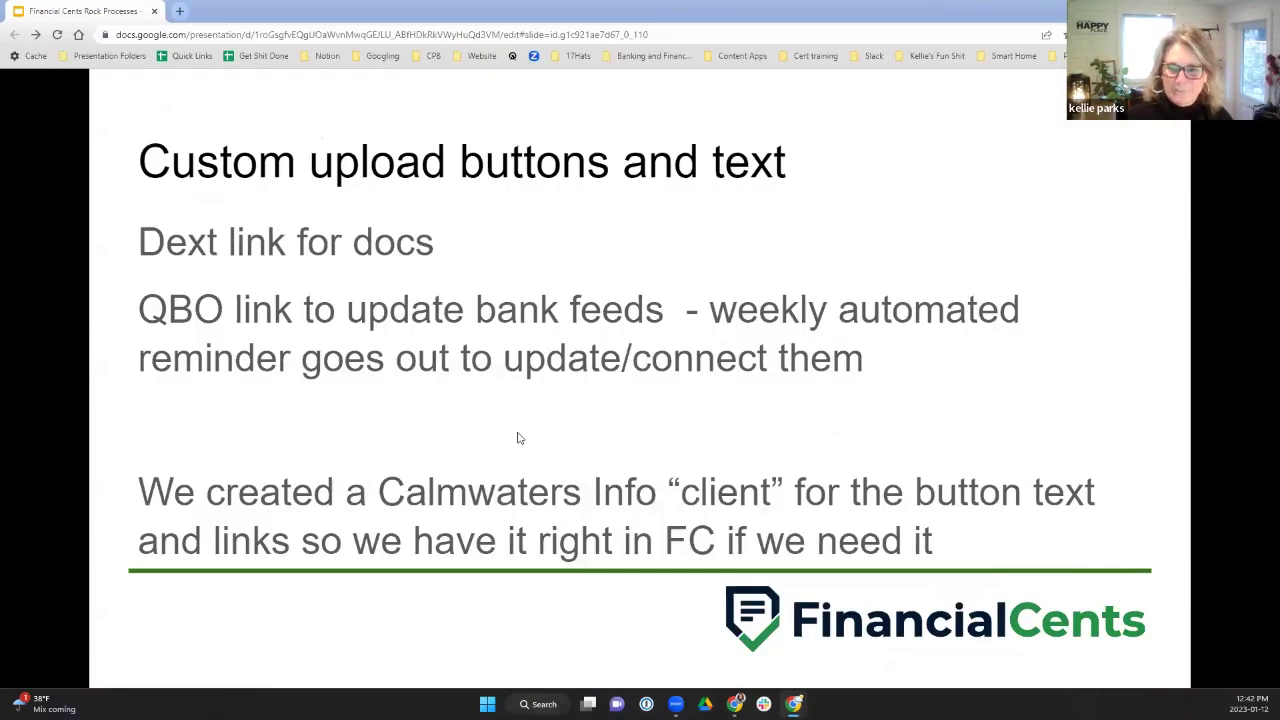
key("Right")
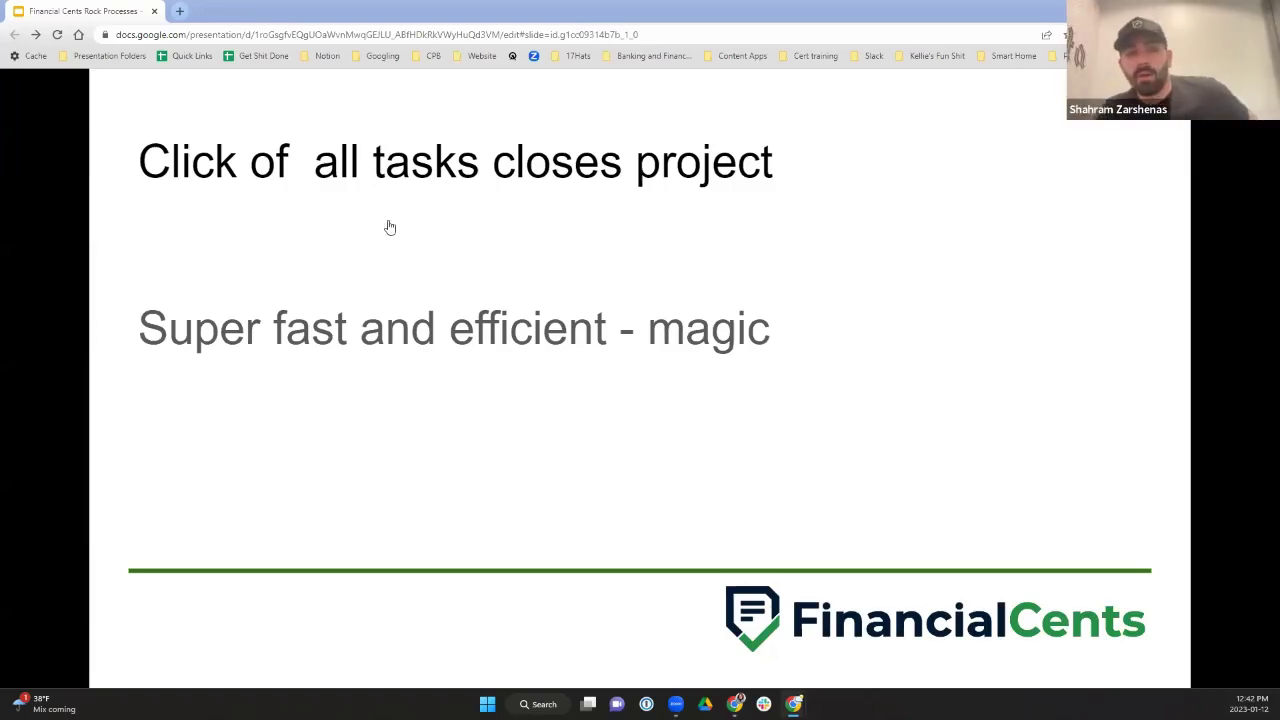
Switch to Financial Cents and mark all tasks of the Test - QBO File Remediation project as completed.
key("alt+Tab")
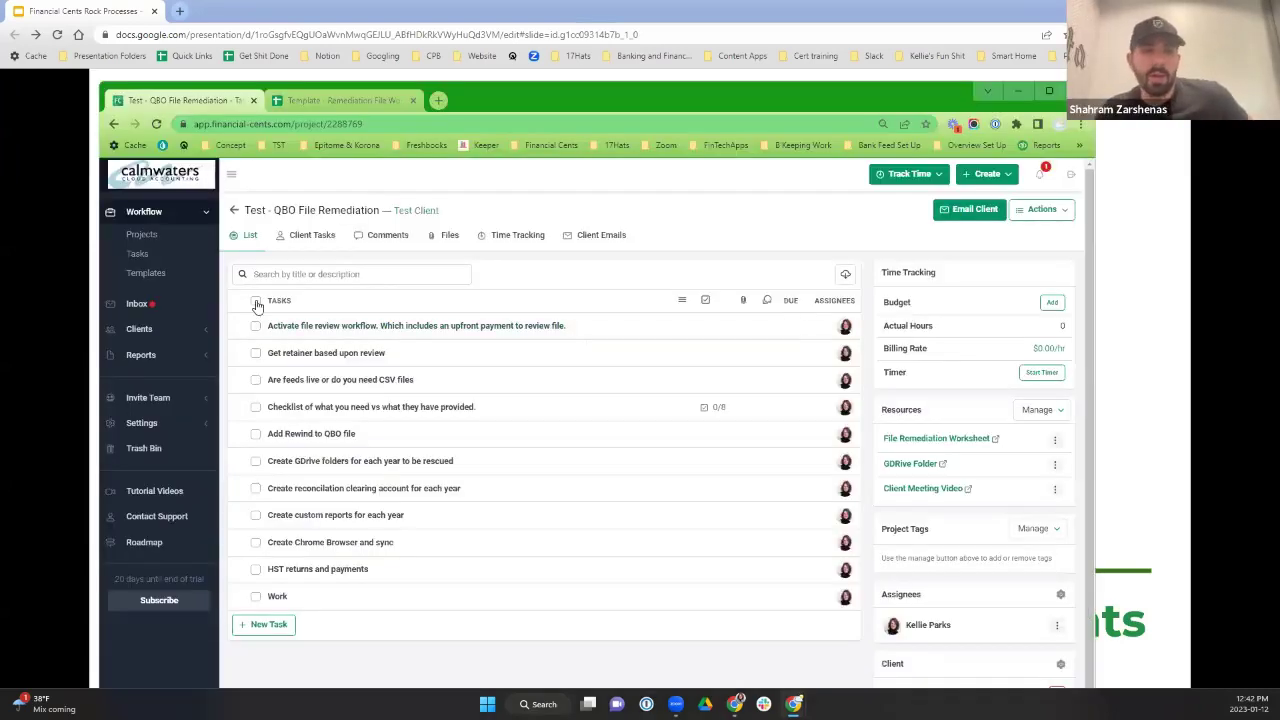
left_click(256, 300)
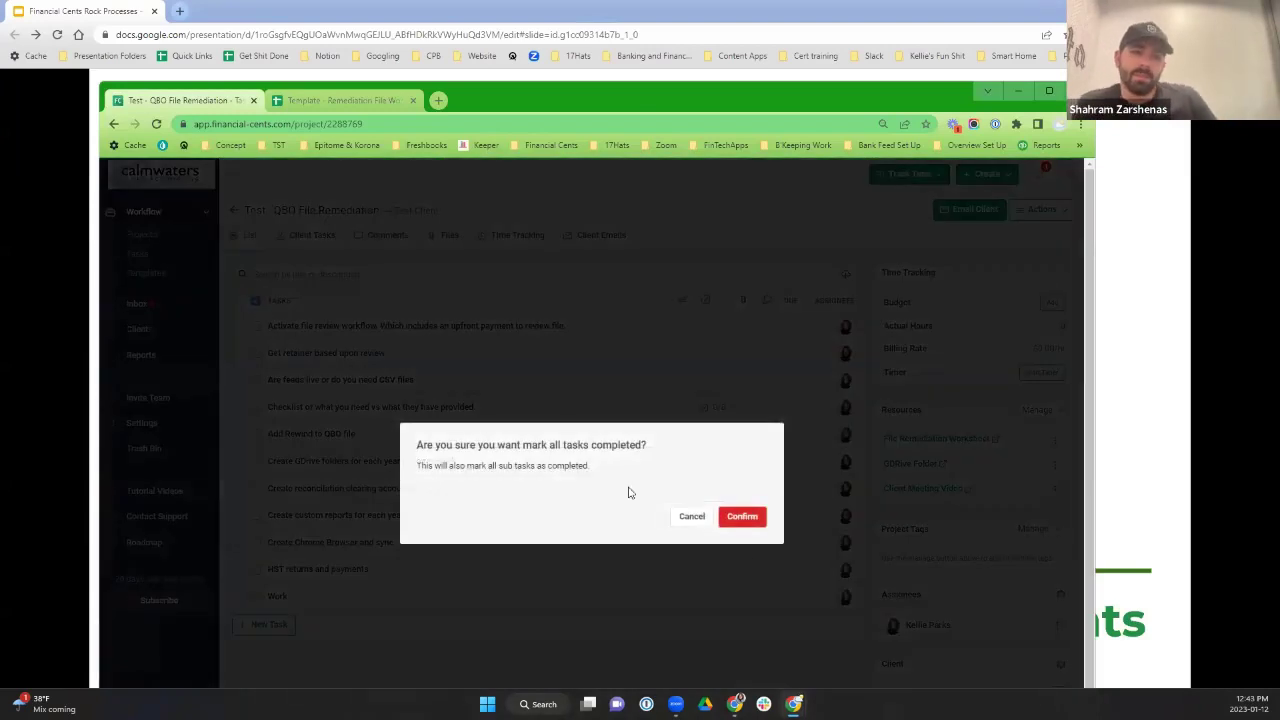
left_click(742, 517)
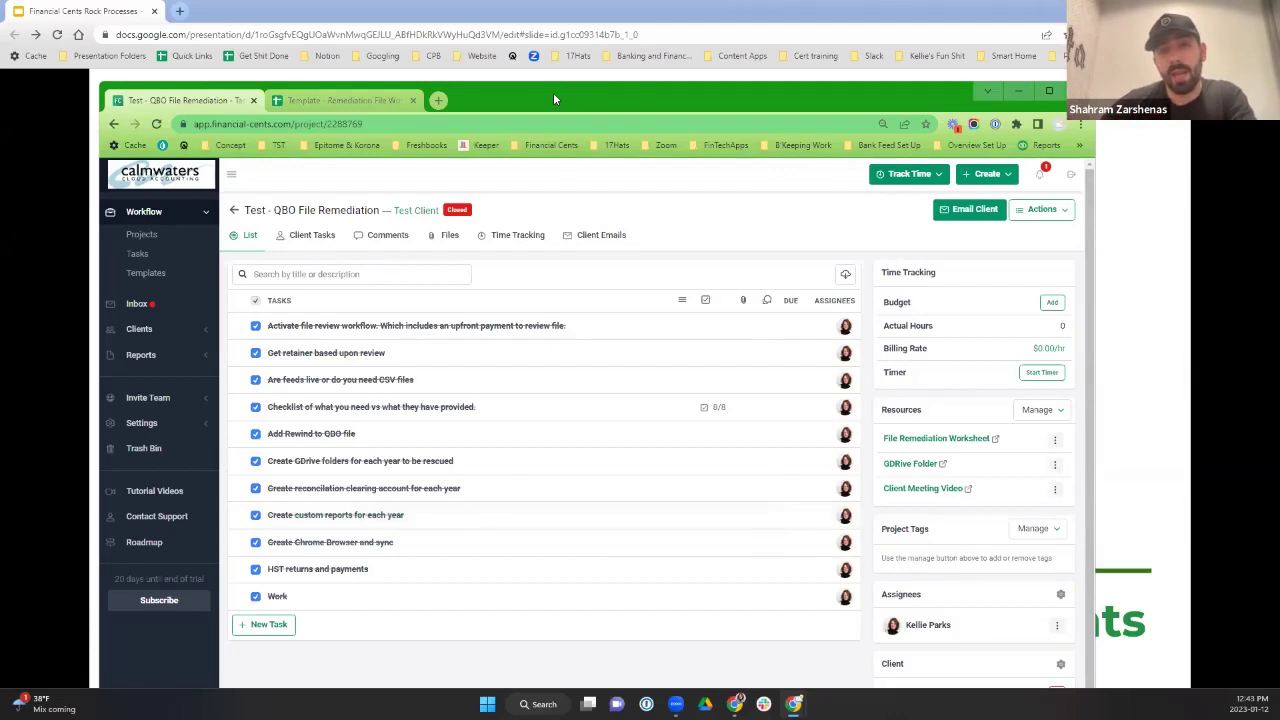
Switch from Financial Cents back to the Google Slides presentation at the "Click of all tasks closes project" slide.
key("alt+Tab")
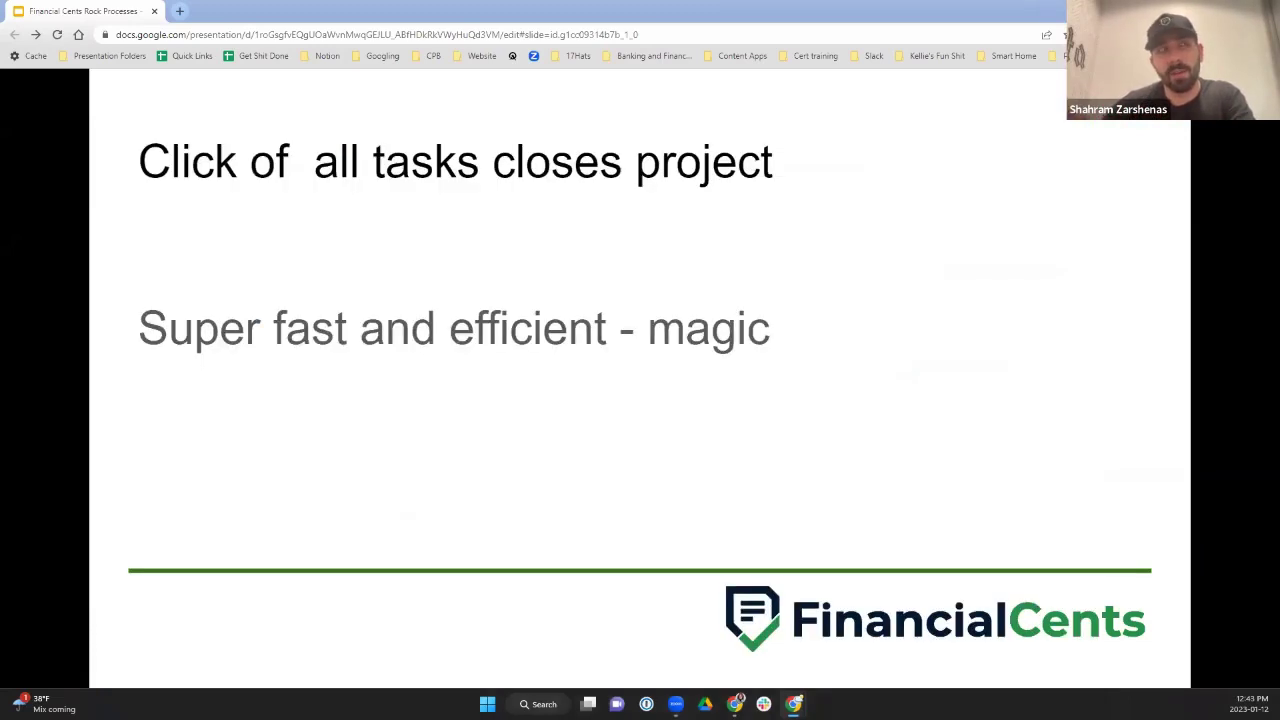
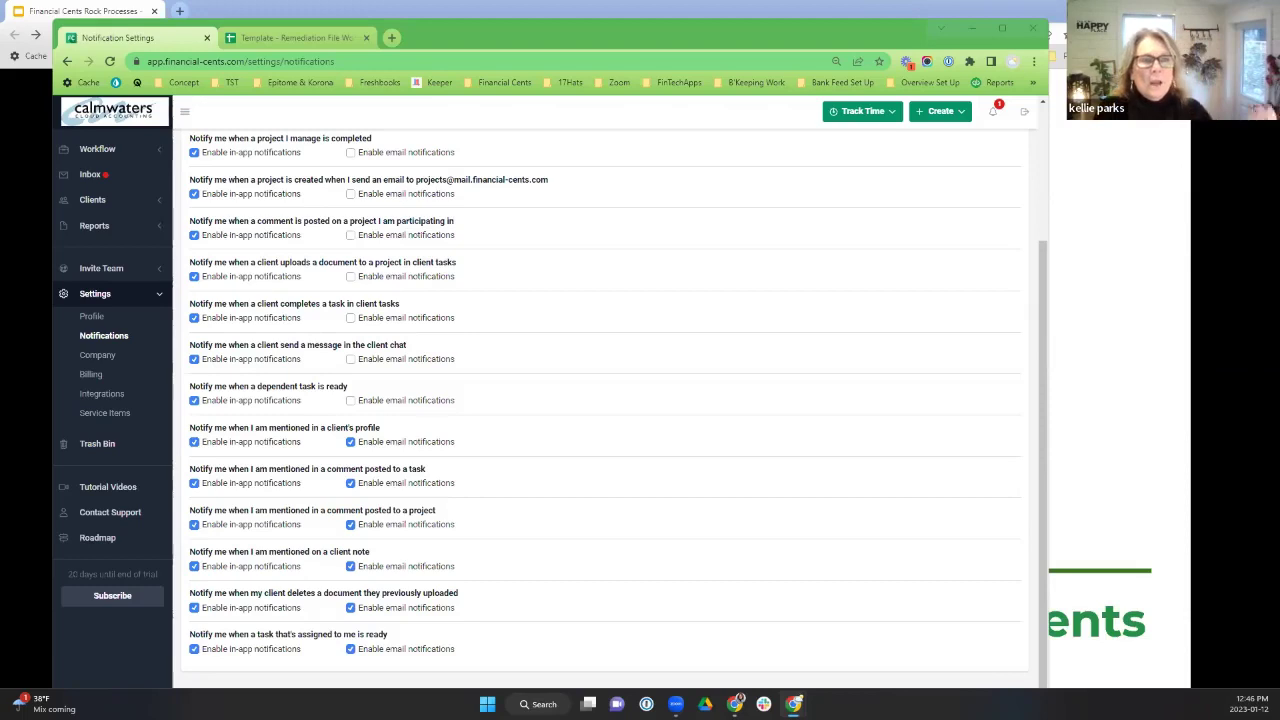
left_click(628, 42)
key("alt+Tab")
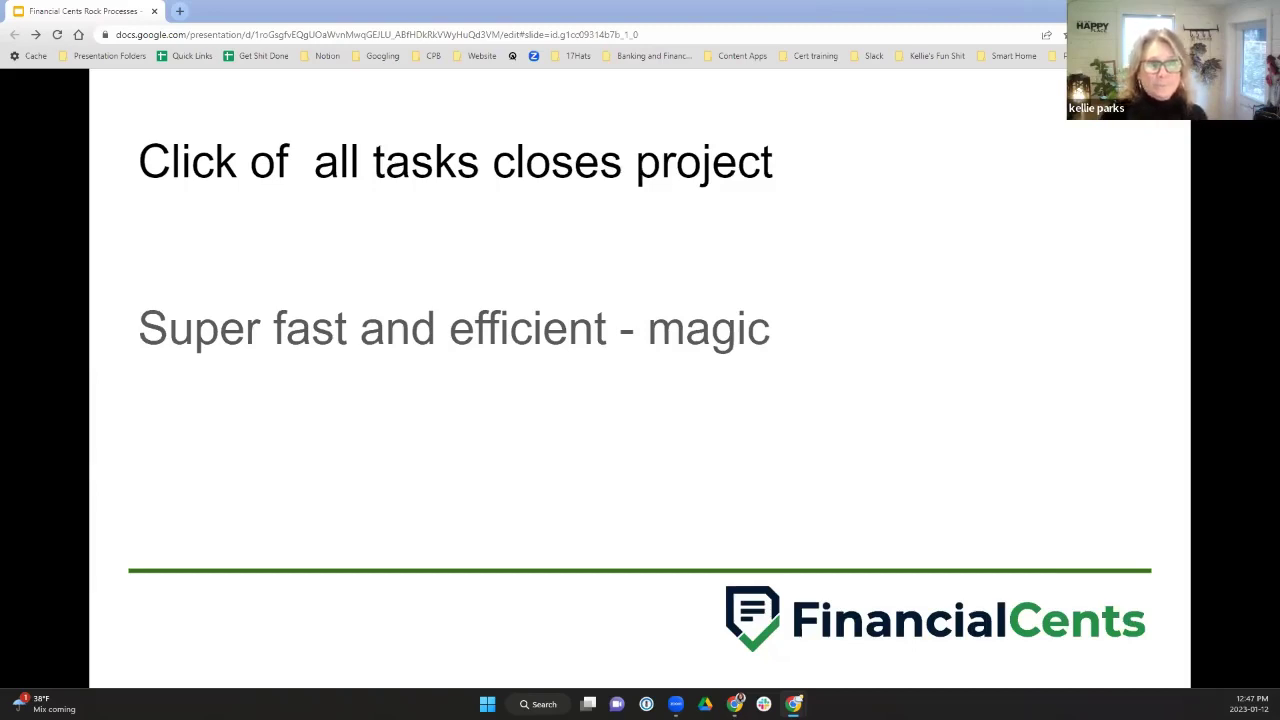
left_click(489, 529)
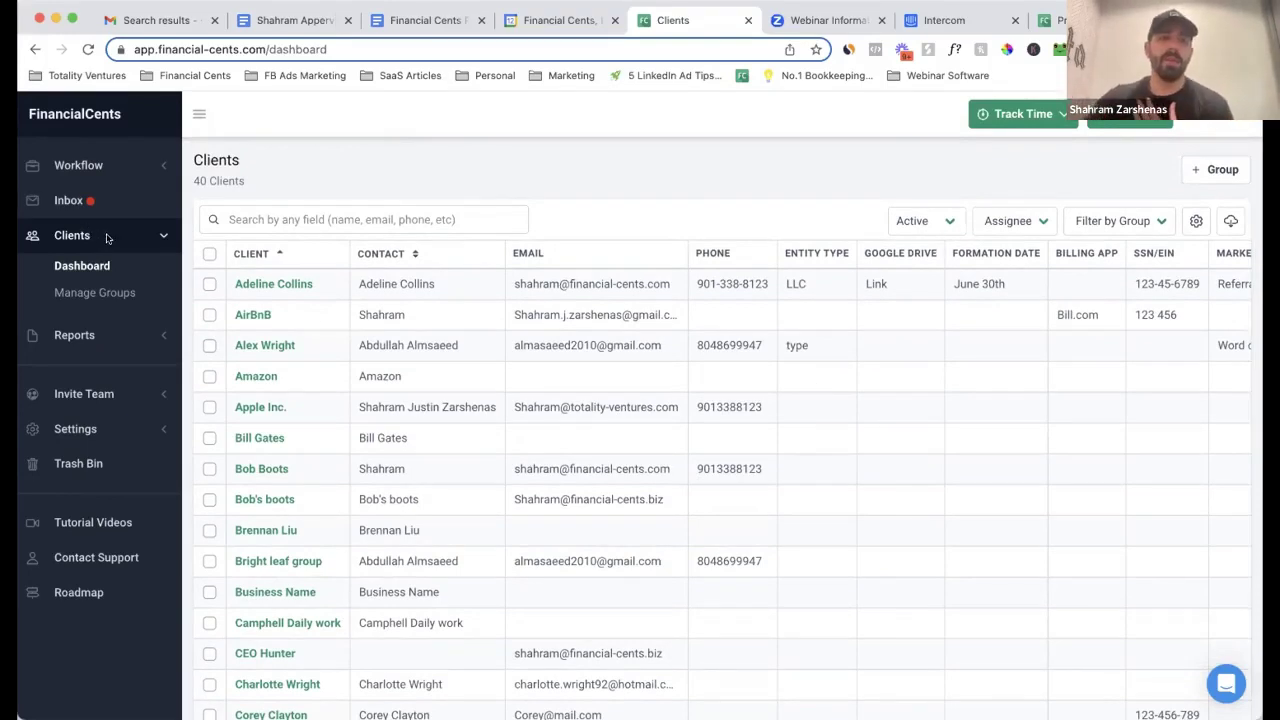
Open the first listed client's profile and examine its upcoming projects, client notes, contacts and About details.
left_click(283, 284)
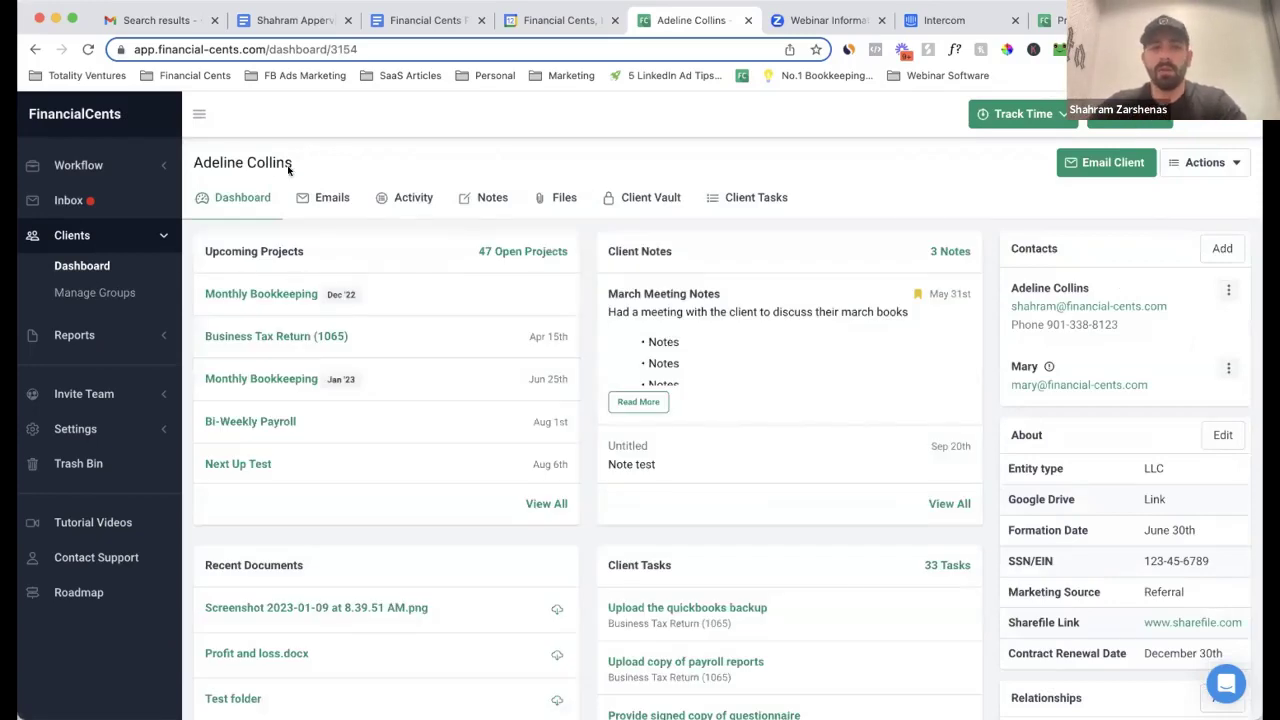
scroll(700, 316, "down", 2)
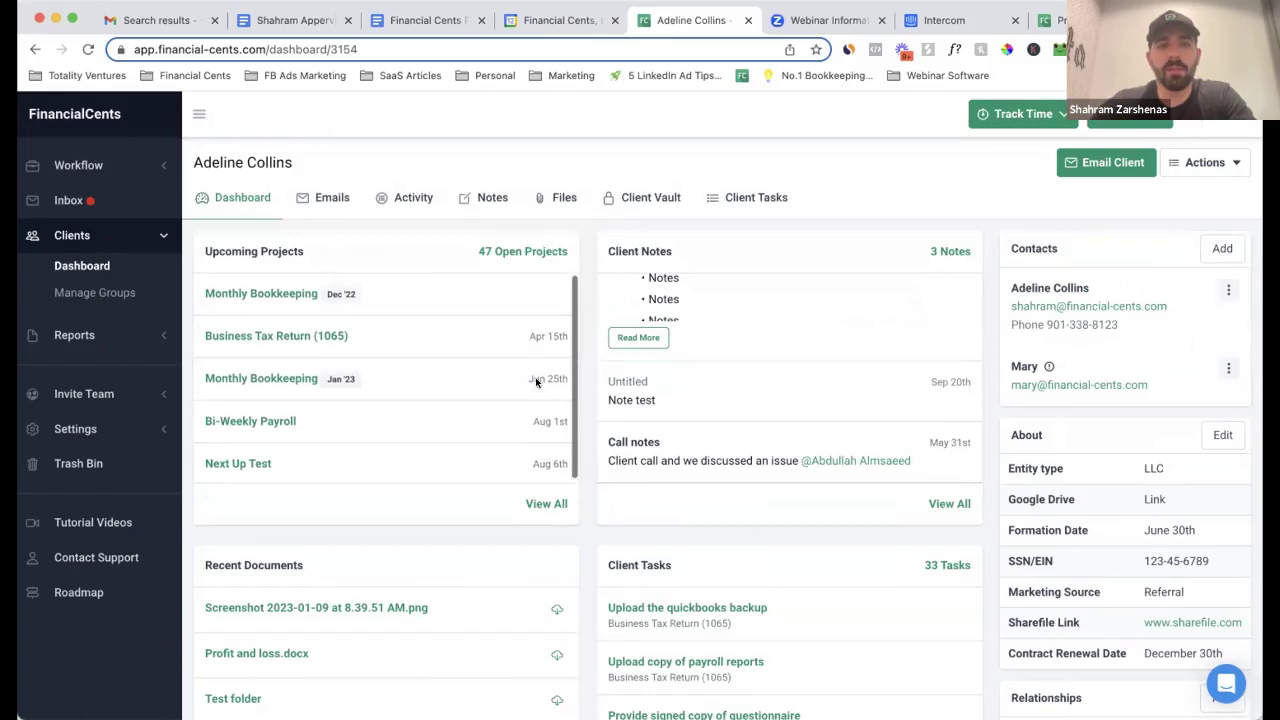
scroll(933, 388, "up", 1)
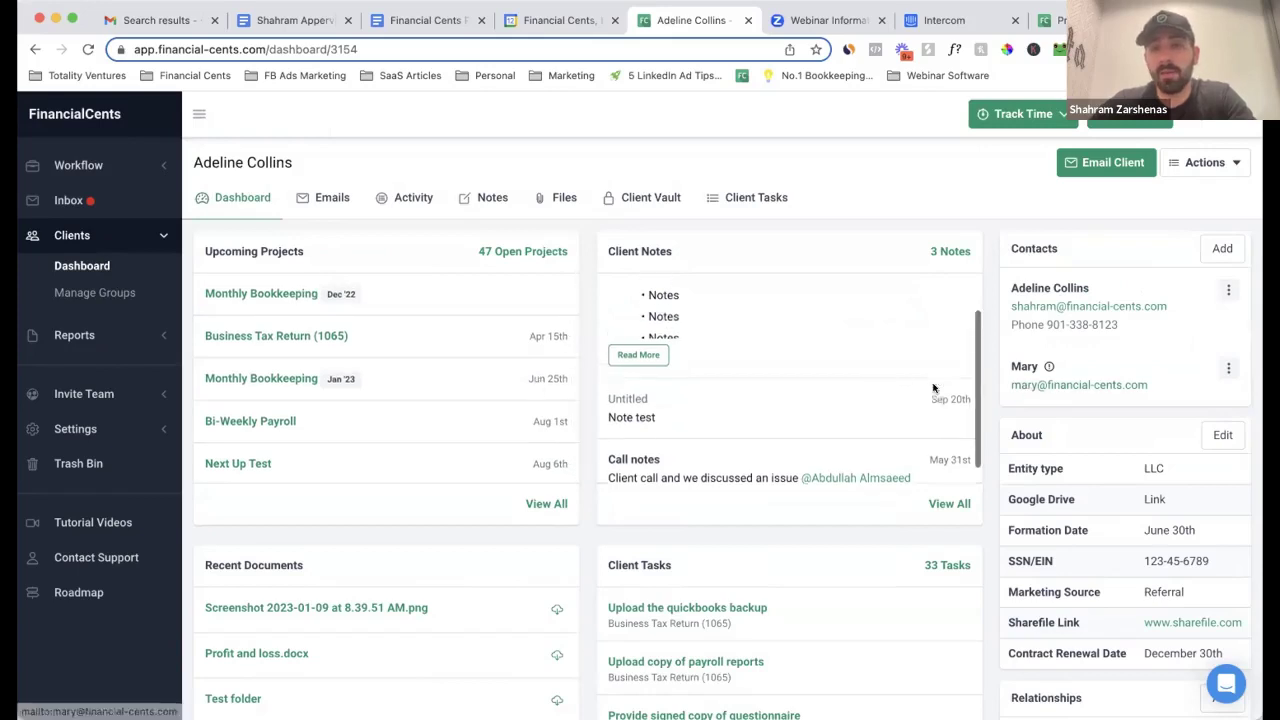
scroll(933, 388, "up", 2)
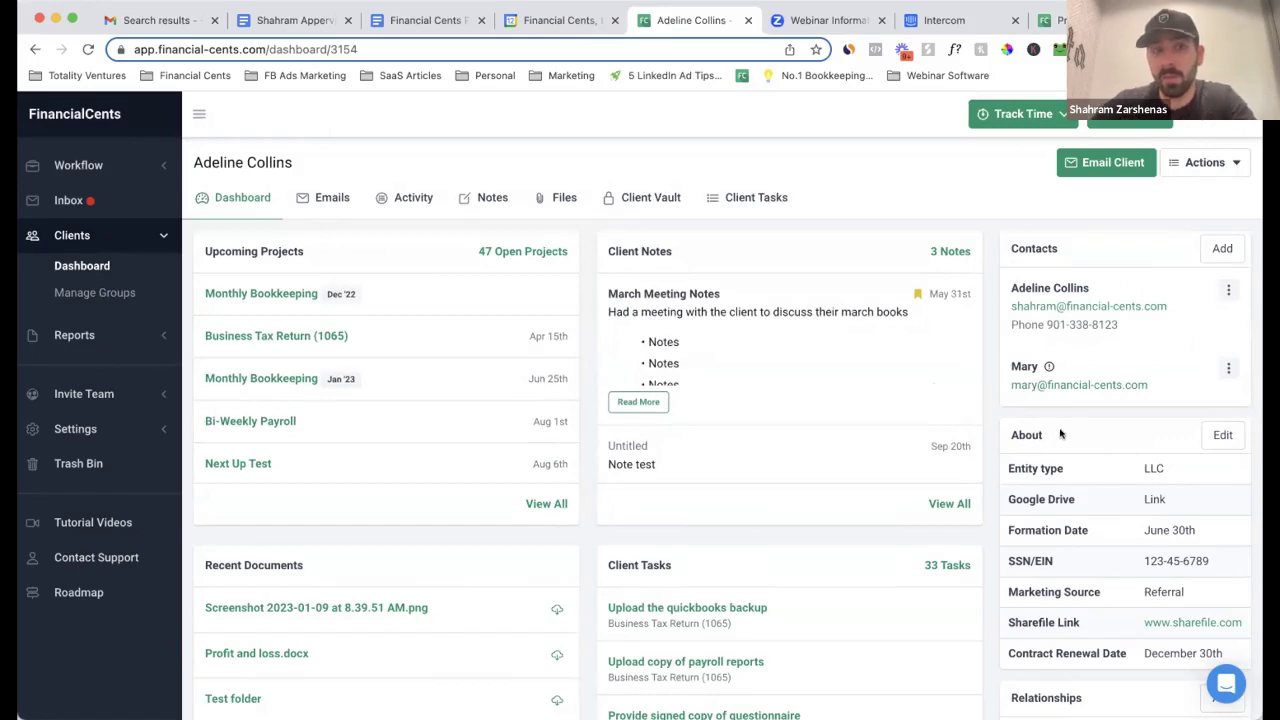
scroll(1130, 445, "down", 1)
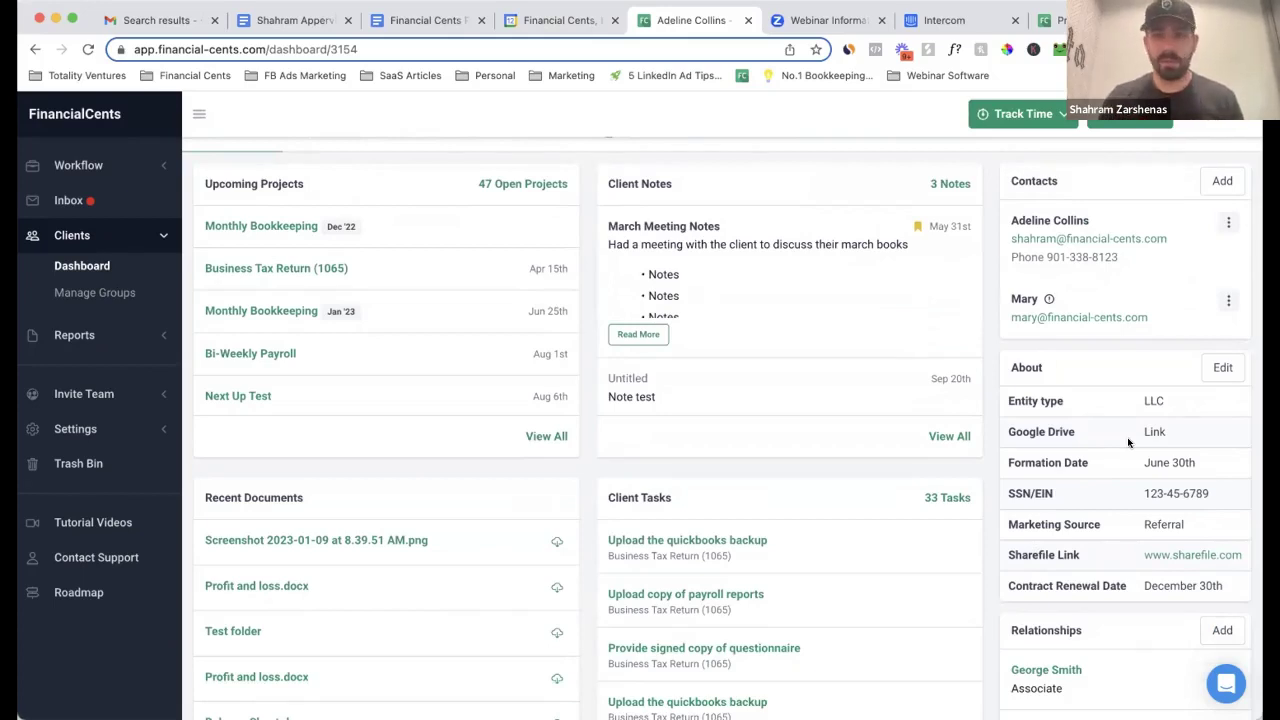
scroll(1128, 442, "up", 1)
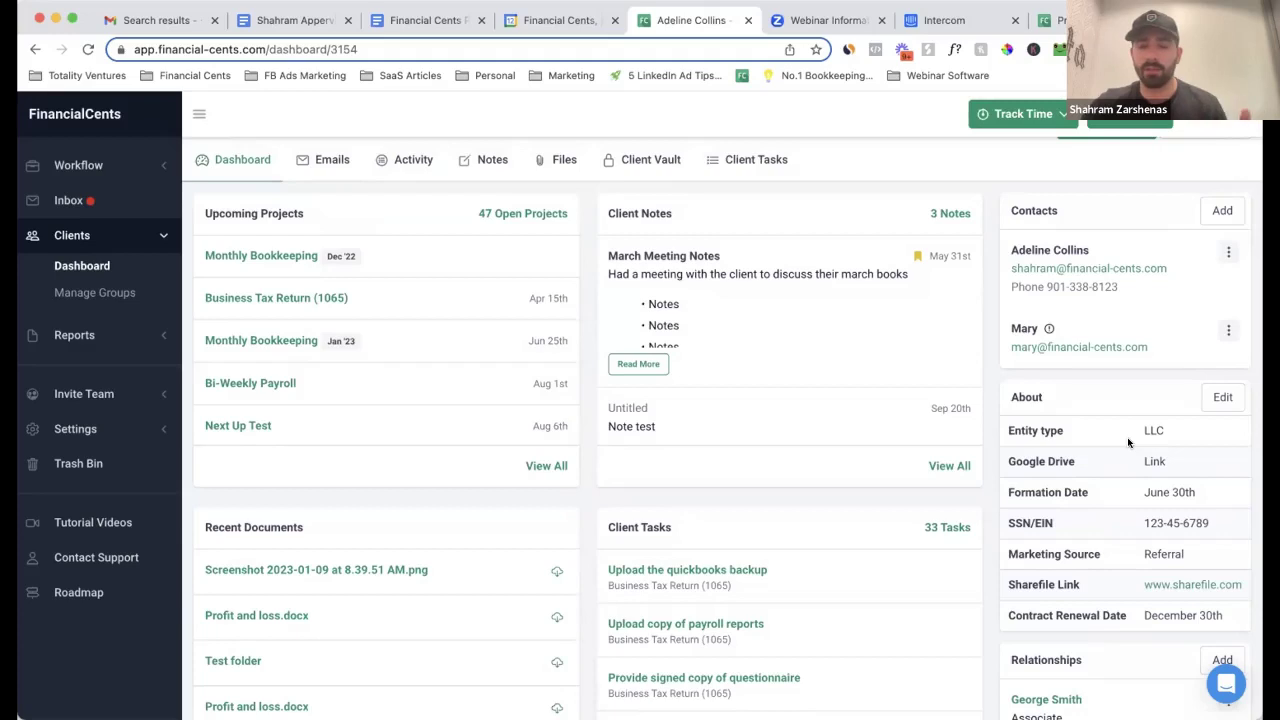
scroll(1128, 442, "down", 1)
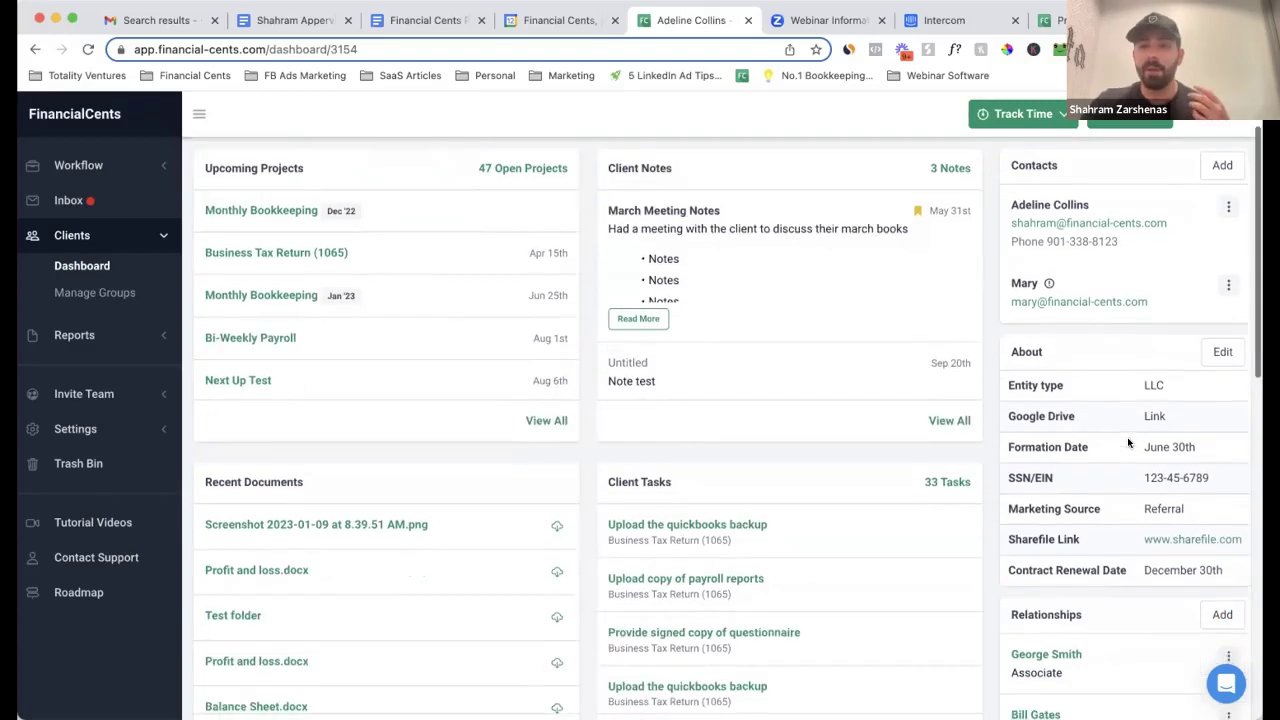
scroll(1128, 442, "up", 1)
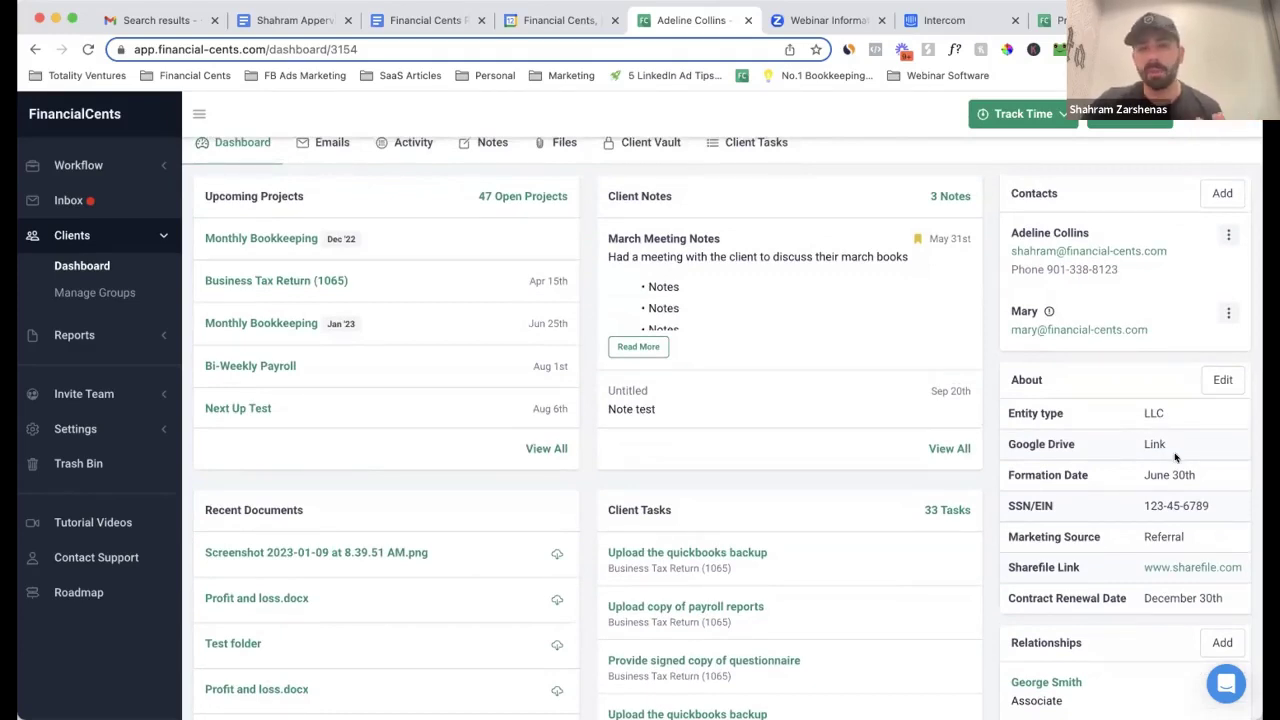
Open the client's About information for editing, review the custom fields under Manage Fields, and close the dialog.
left_click(1222, 379)
scroll(600, 300, "down", 4)
scroll(560, 260, "up", 4)
left_click(505, 214)
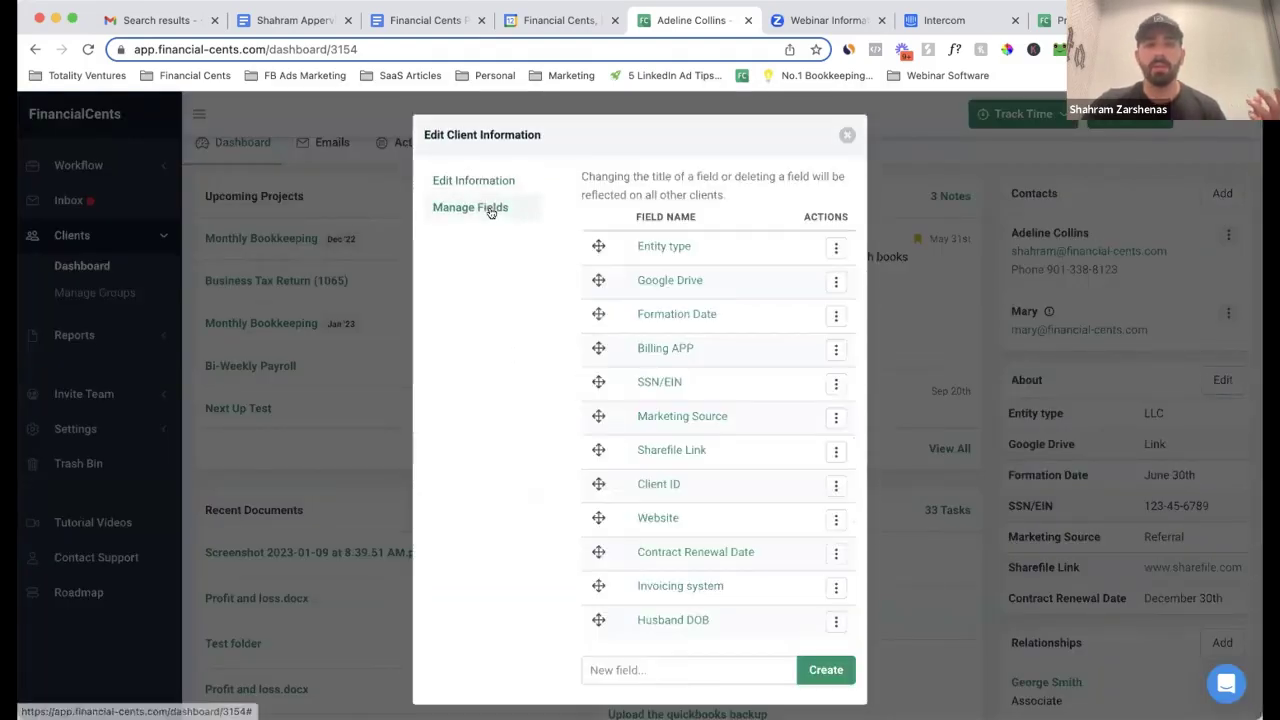
scroll(660, 270, "down", 1)
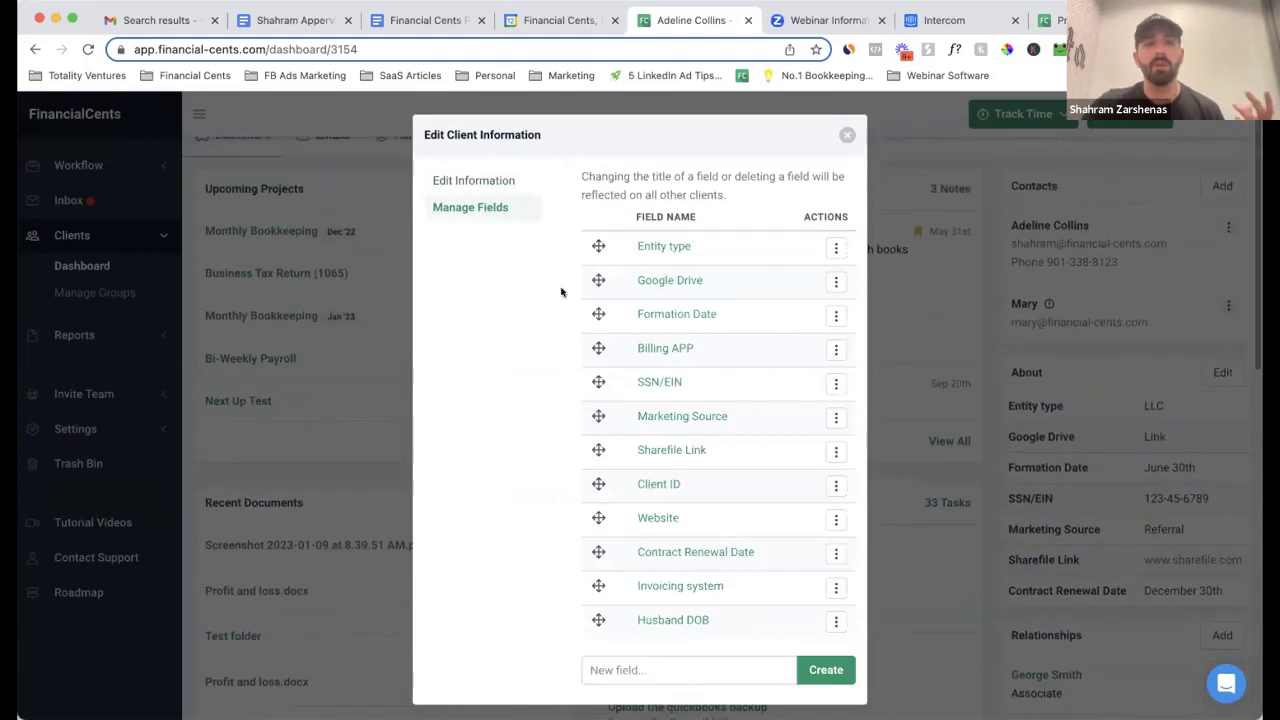
left_click(847, 134)
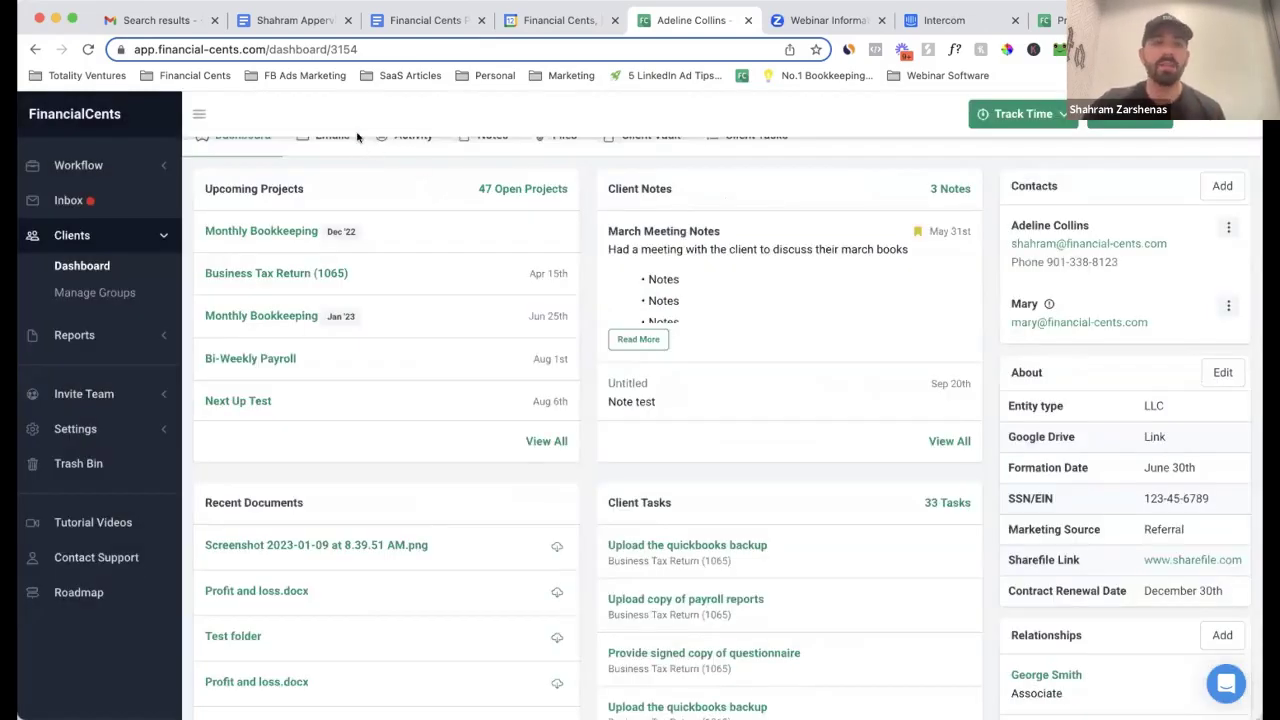
Return to the client list, review the selectable fields in Customize Client Dashboard, and close it without changes.
left_click(94, 267)
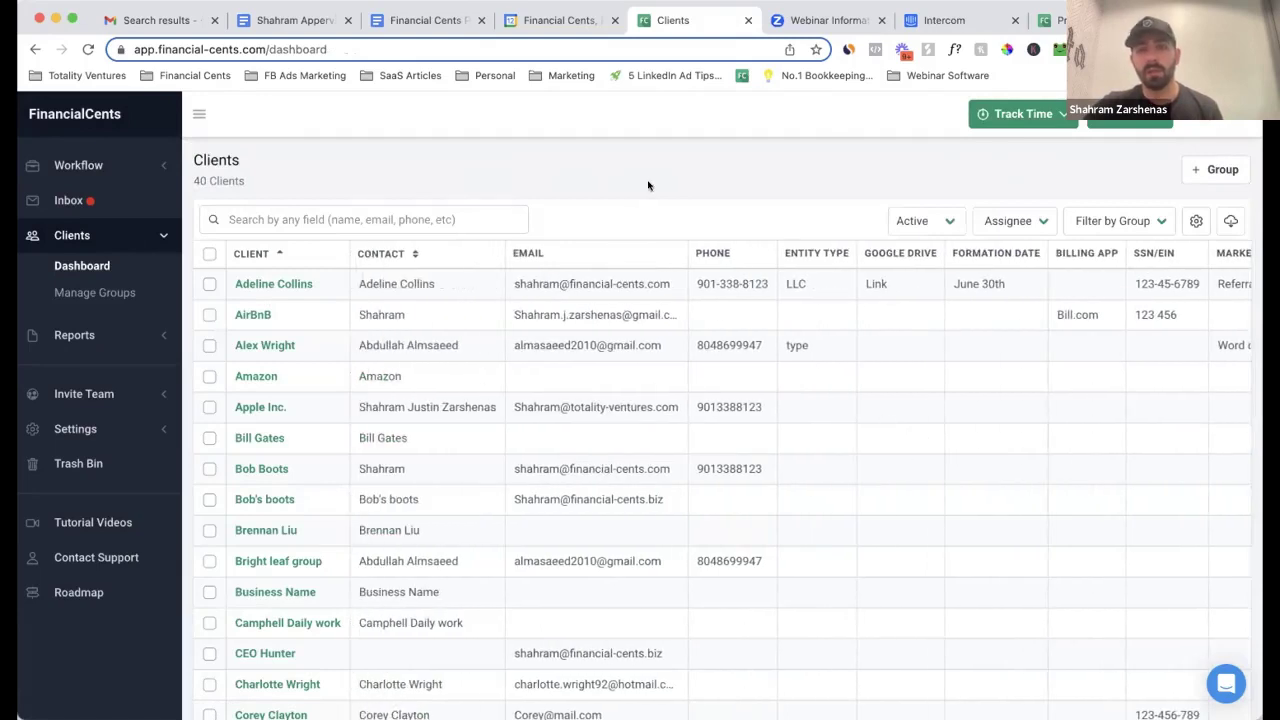
left_click(1196, 221)
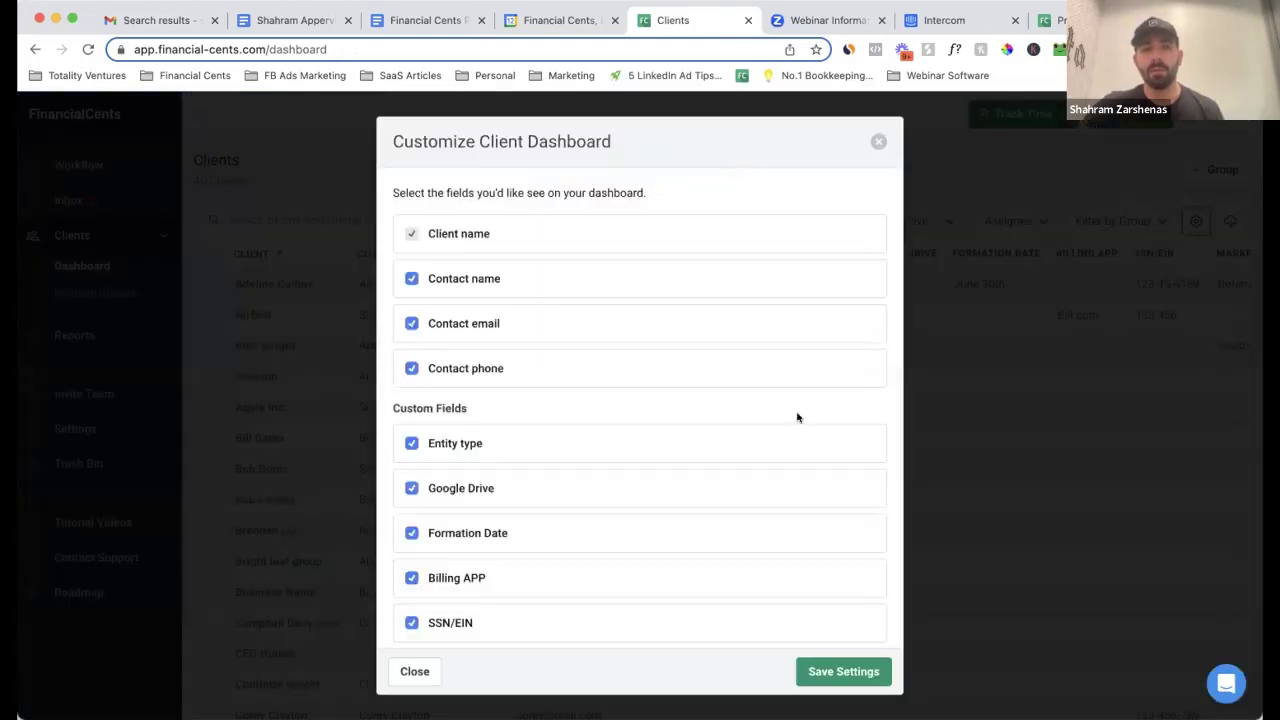
scroll(797, 417, "down", 5)
scroll(797, 417, "up", 5)
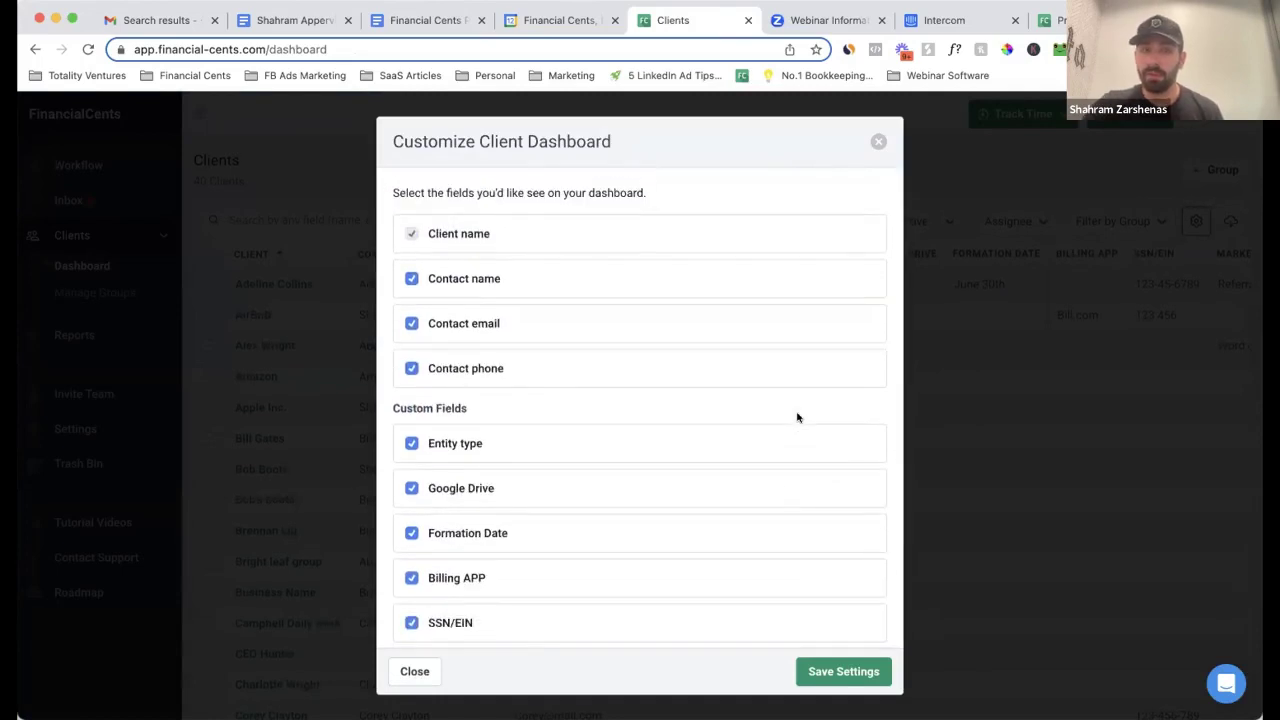
left_click(879, 143)
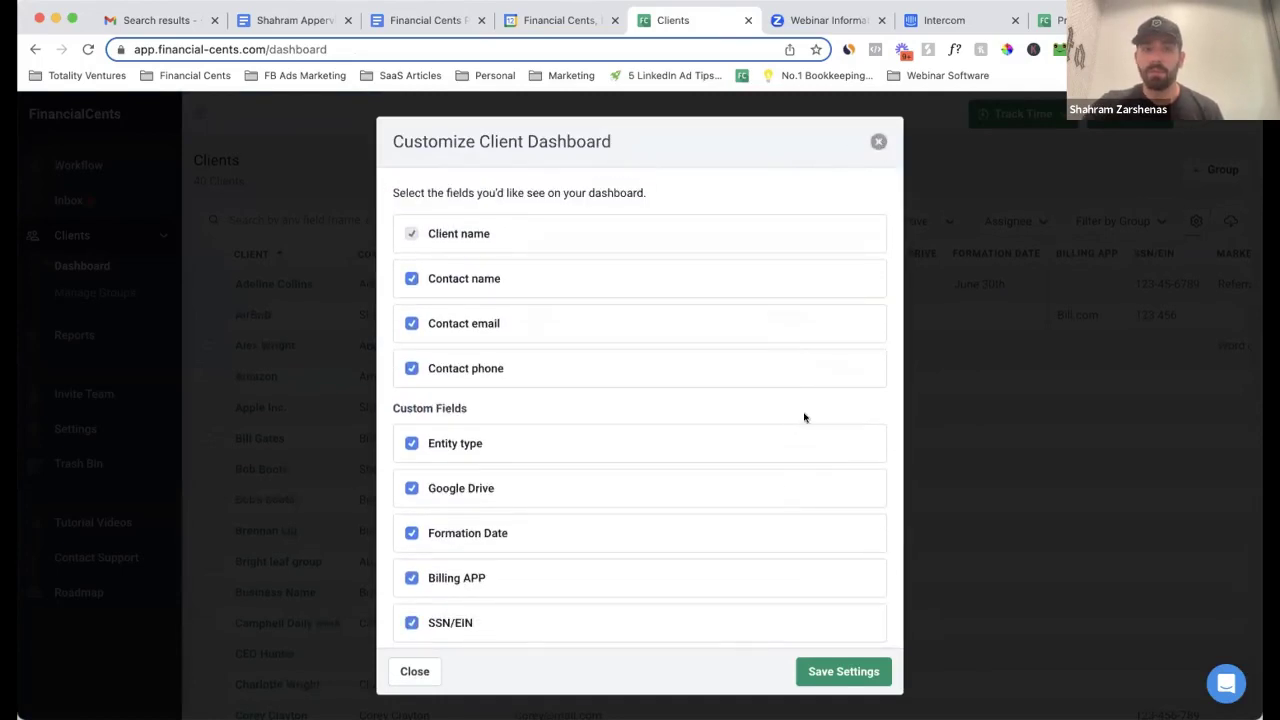
Look over the client list's custom field columns, search the clients for "word", and clear the search.
scroll(804, 417, "down", 5)
scroll(804, 417, "up", 5)
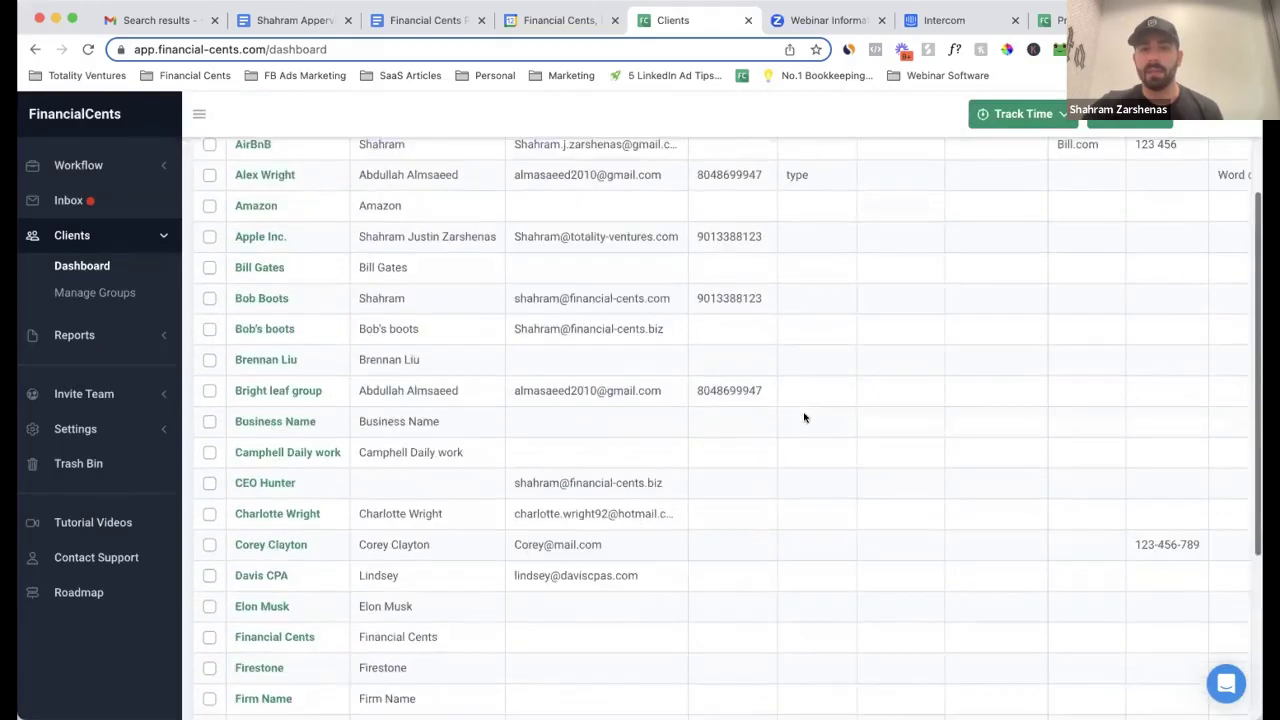
scroll(804, 417, "right", 2)
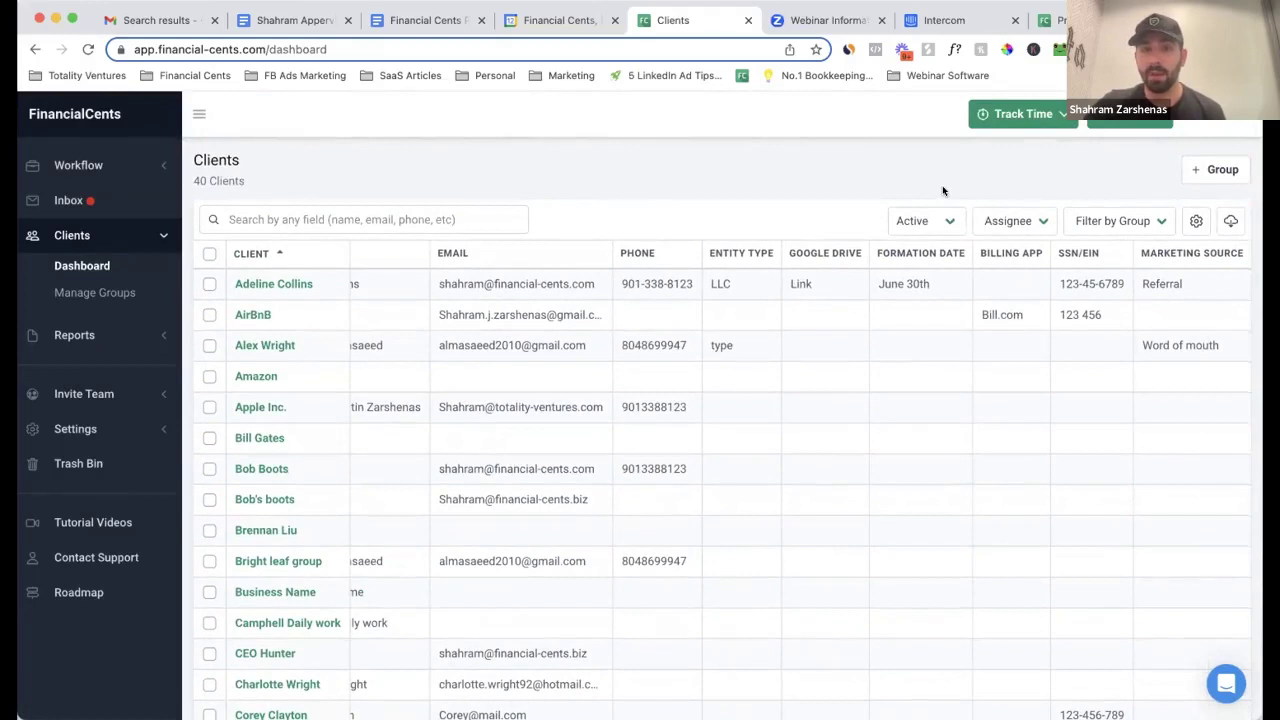
scroll(720, 406, "left", 2)
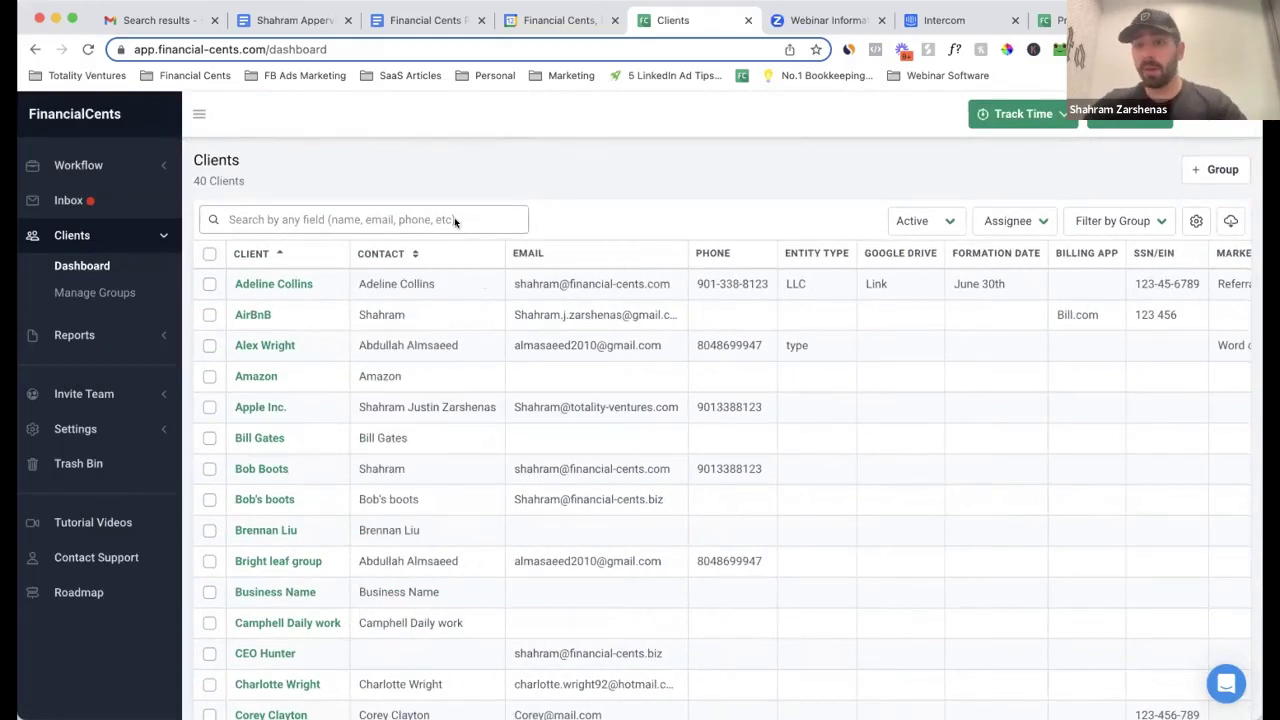
scroll(897, 512, "right", 2)
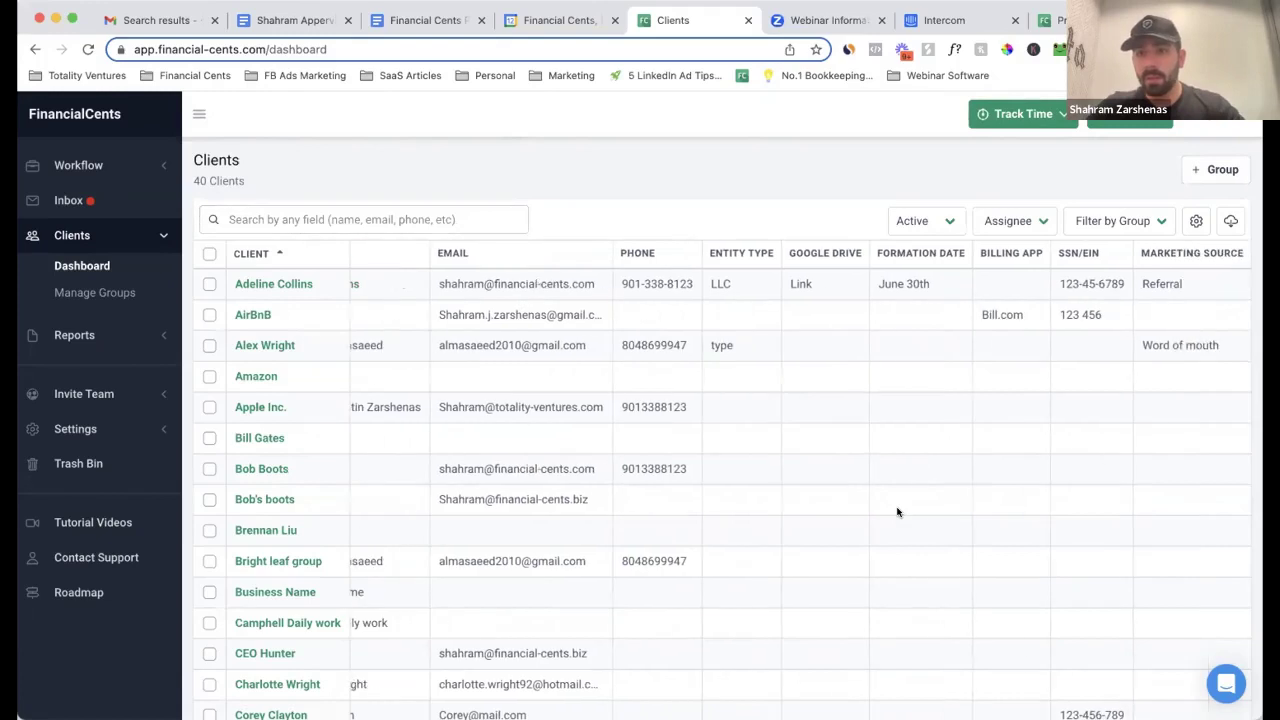
scroll(408, 432, "left", 2)
left_click(381, 222)
type("word")
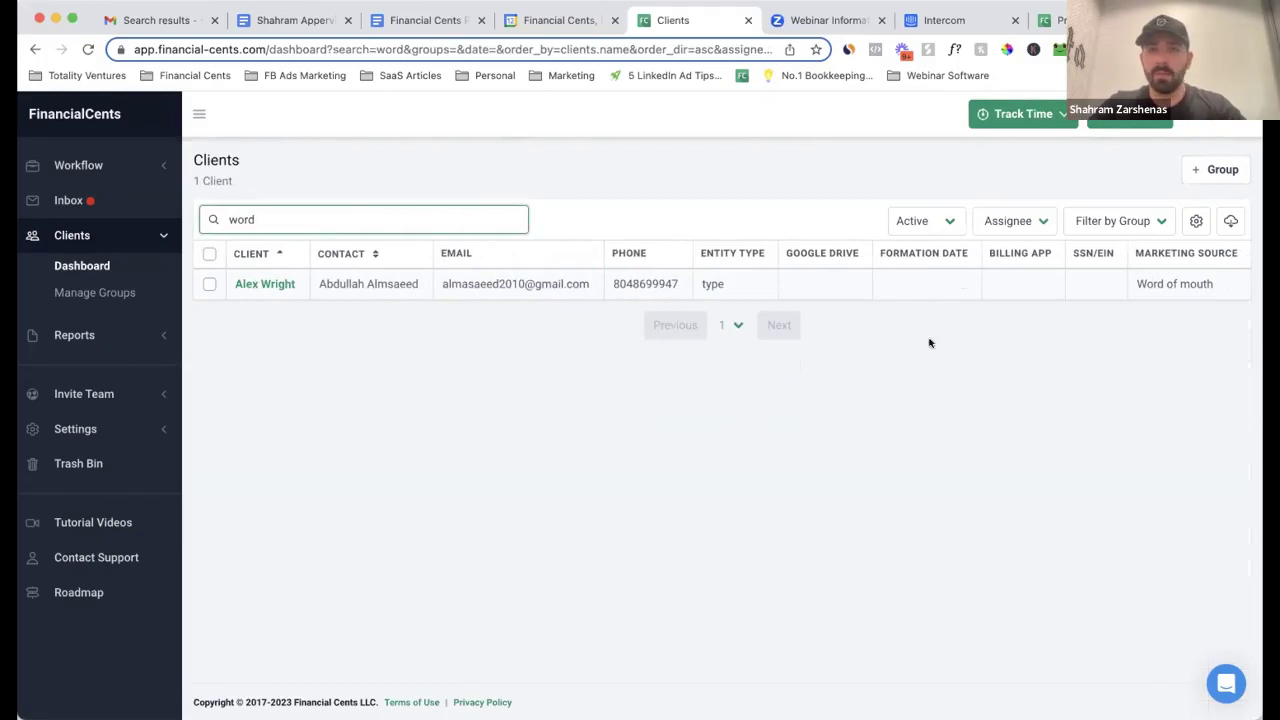
double_click(336, 218)
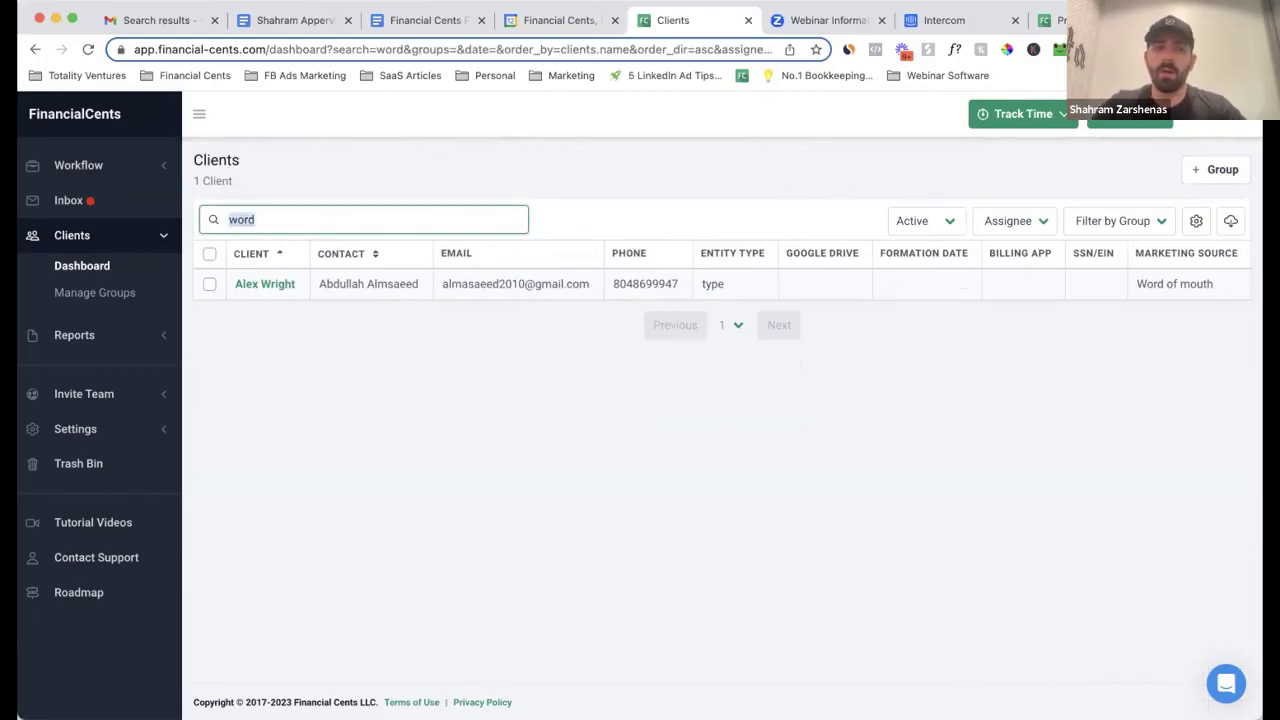
key("BackSpace")
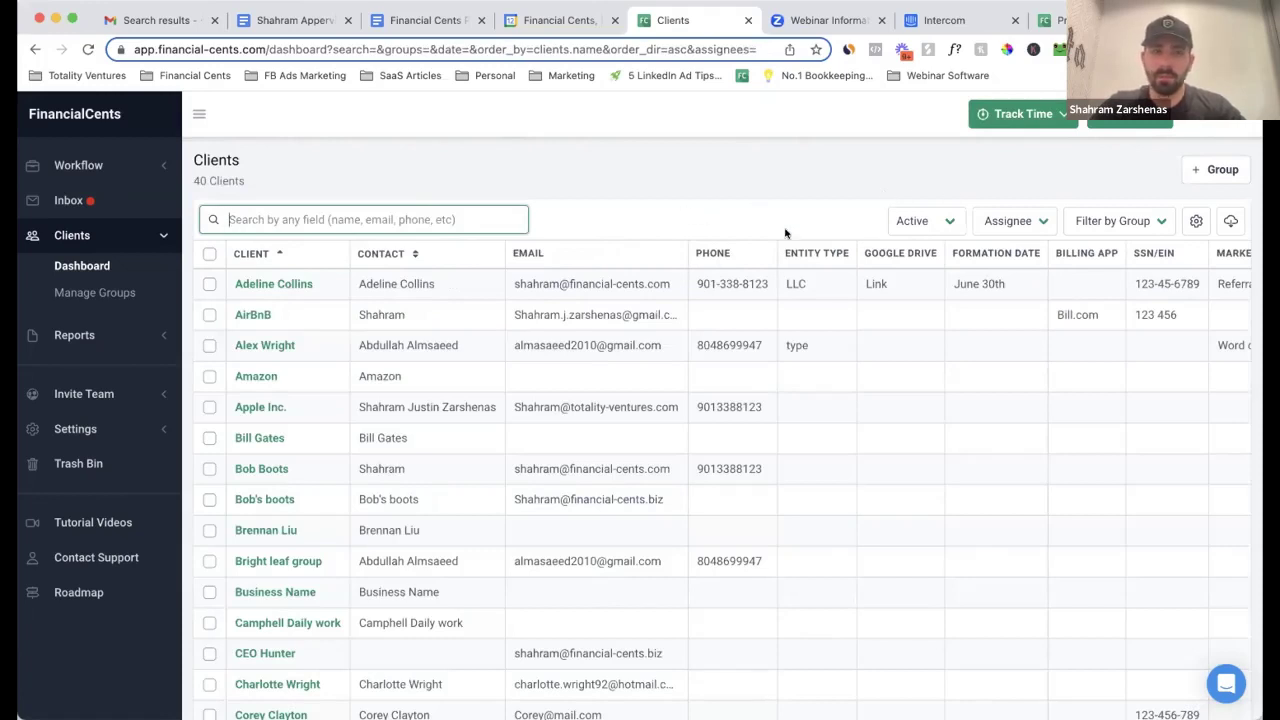
Search the client list for "llc" and clear the search.
left_click(470, 219)
type("llc")
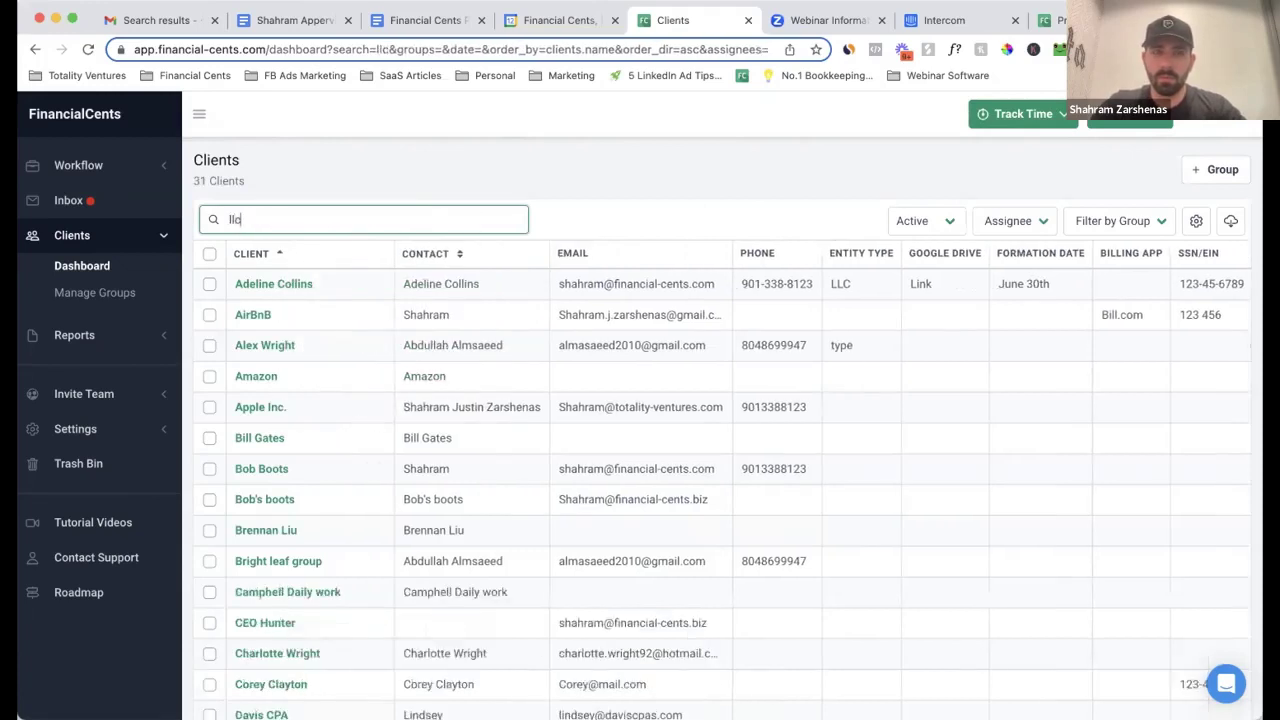
key("BackSpace")
key("BackSpace")
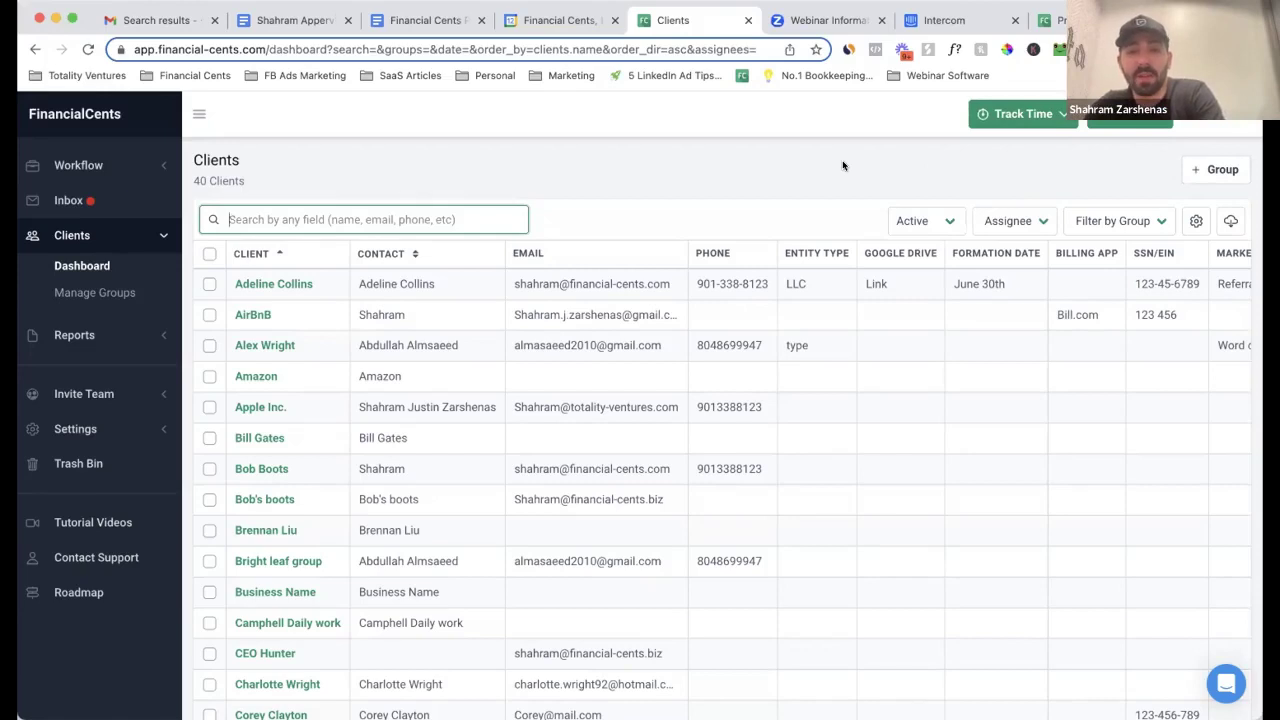
left_click(951, 187)
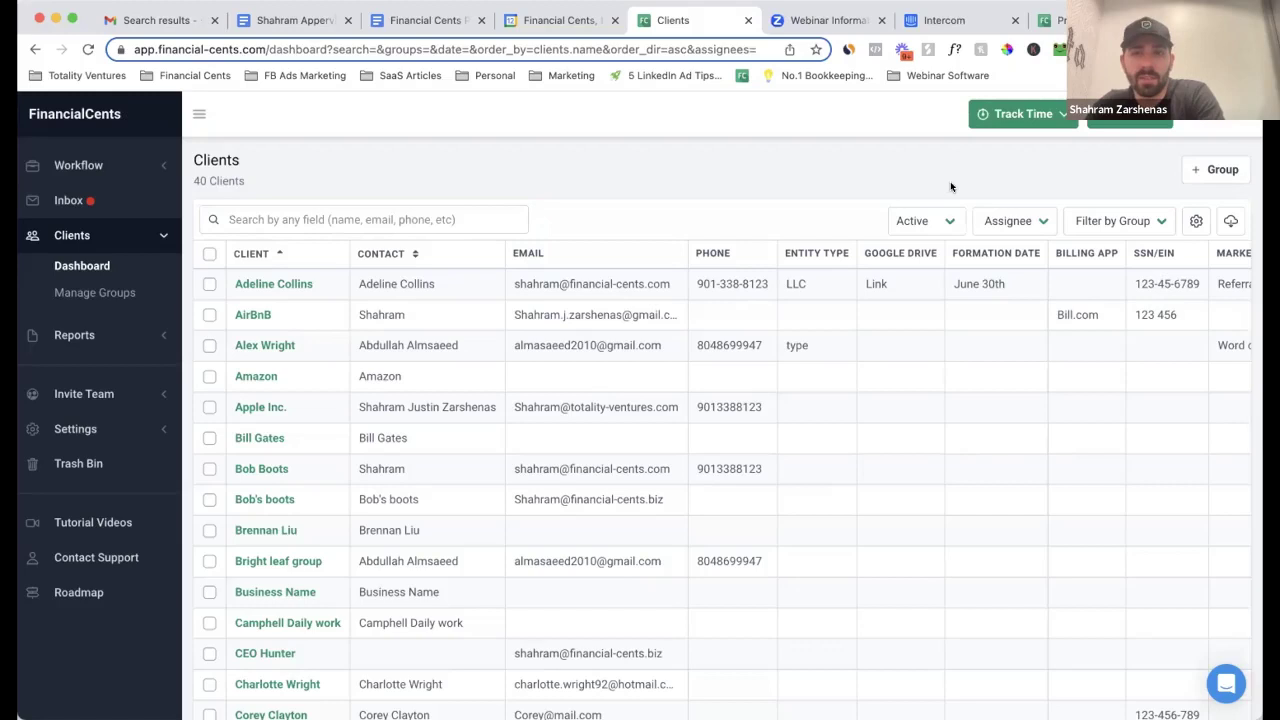
Review the team members available in the client list's Assignee filter and close it without choosing one.
left_click(1032, 222)
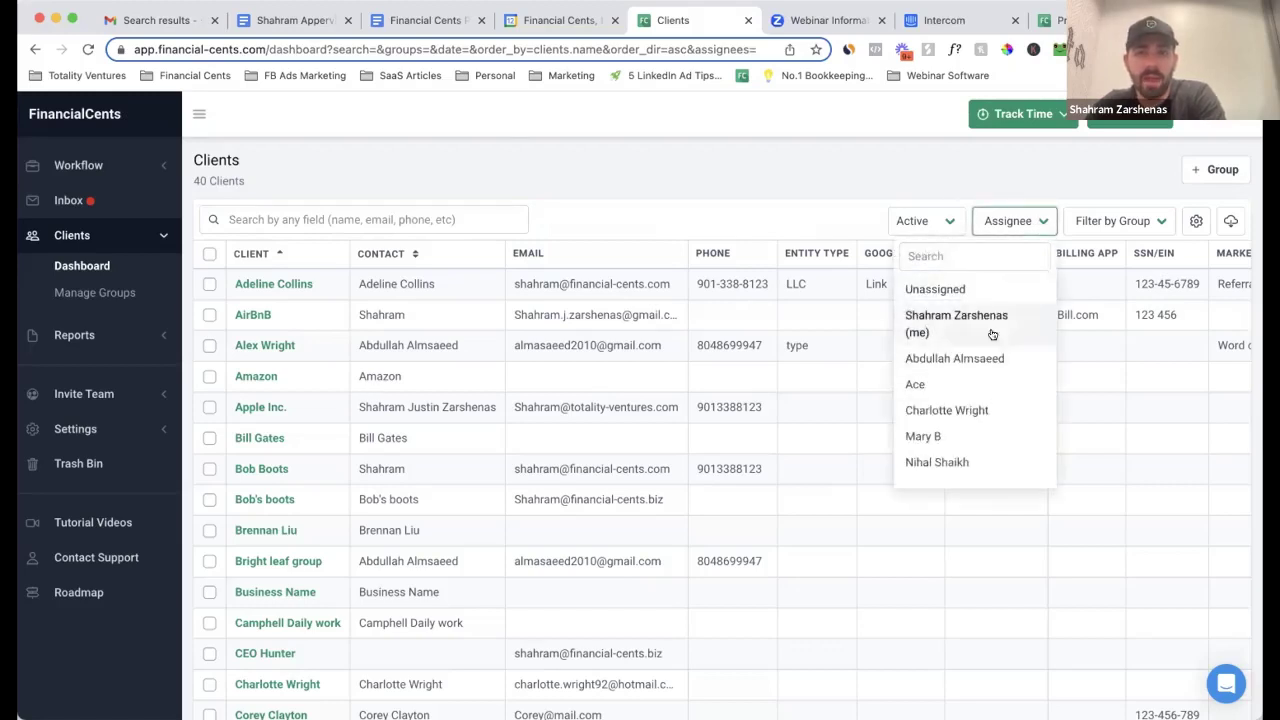
scroll(983, 450, "down", 2)
scroll(983, 449, "up", 2)
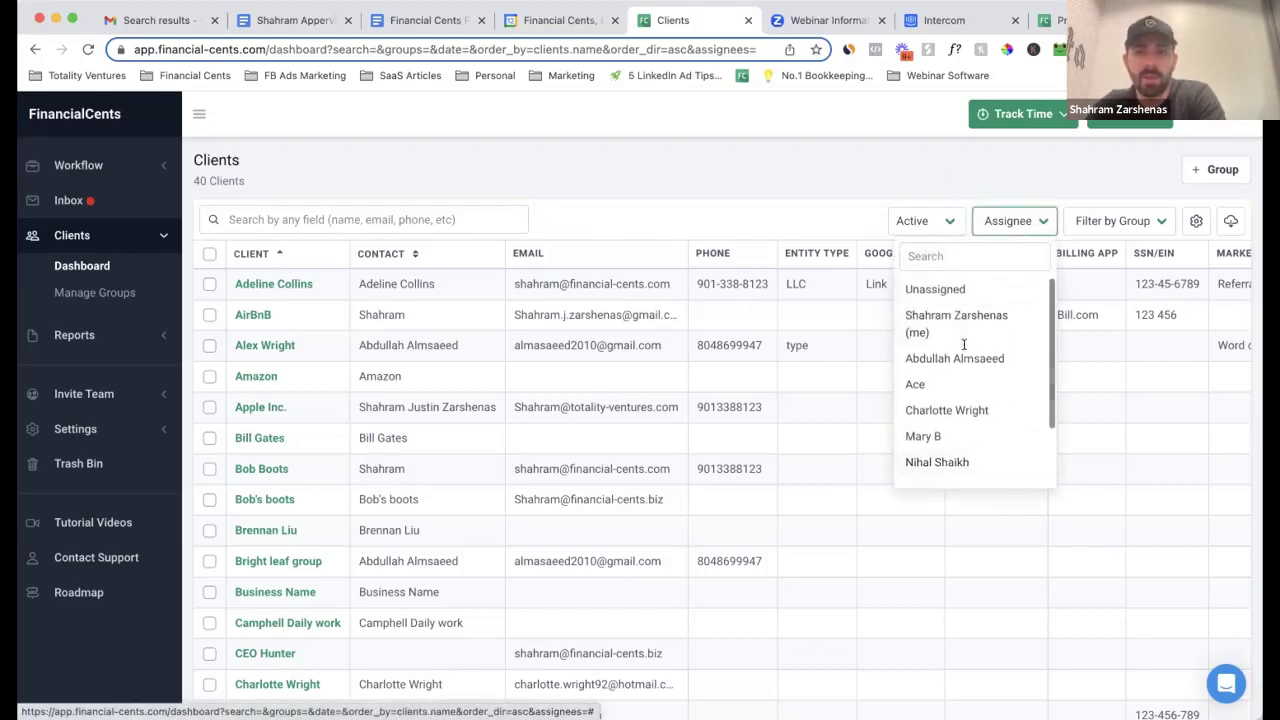
left_click(949, 156)
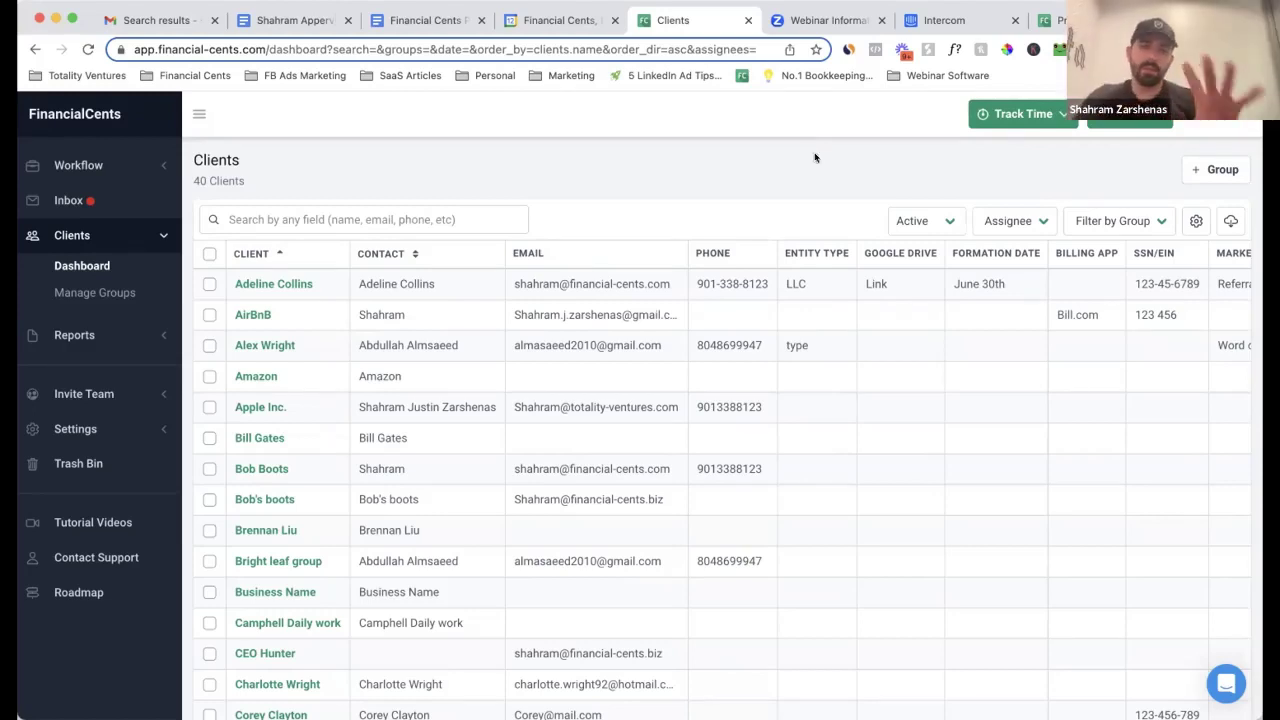
Reopen the first listed client's profile dashboard and return to the client list.
left_click(296, 284)
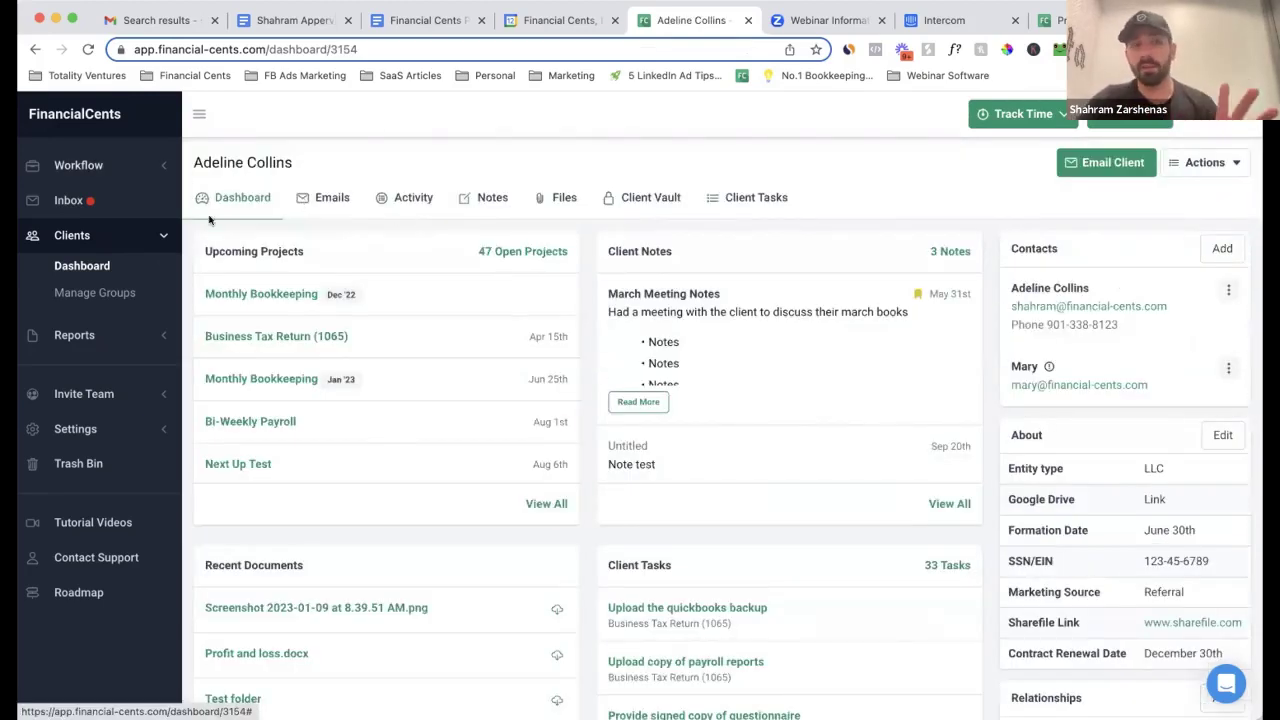
left_click(100, 265)
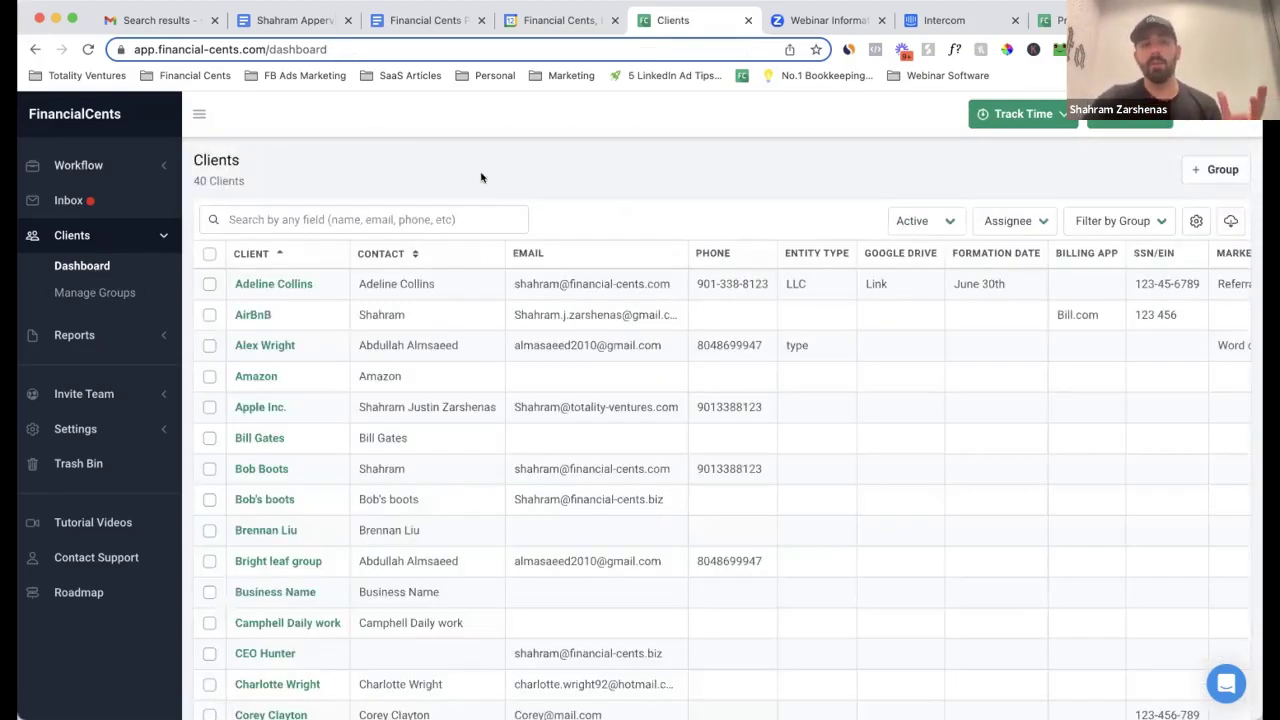